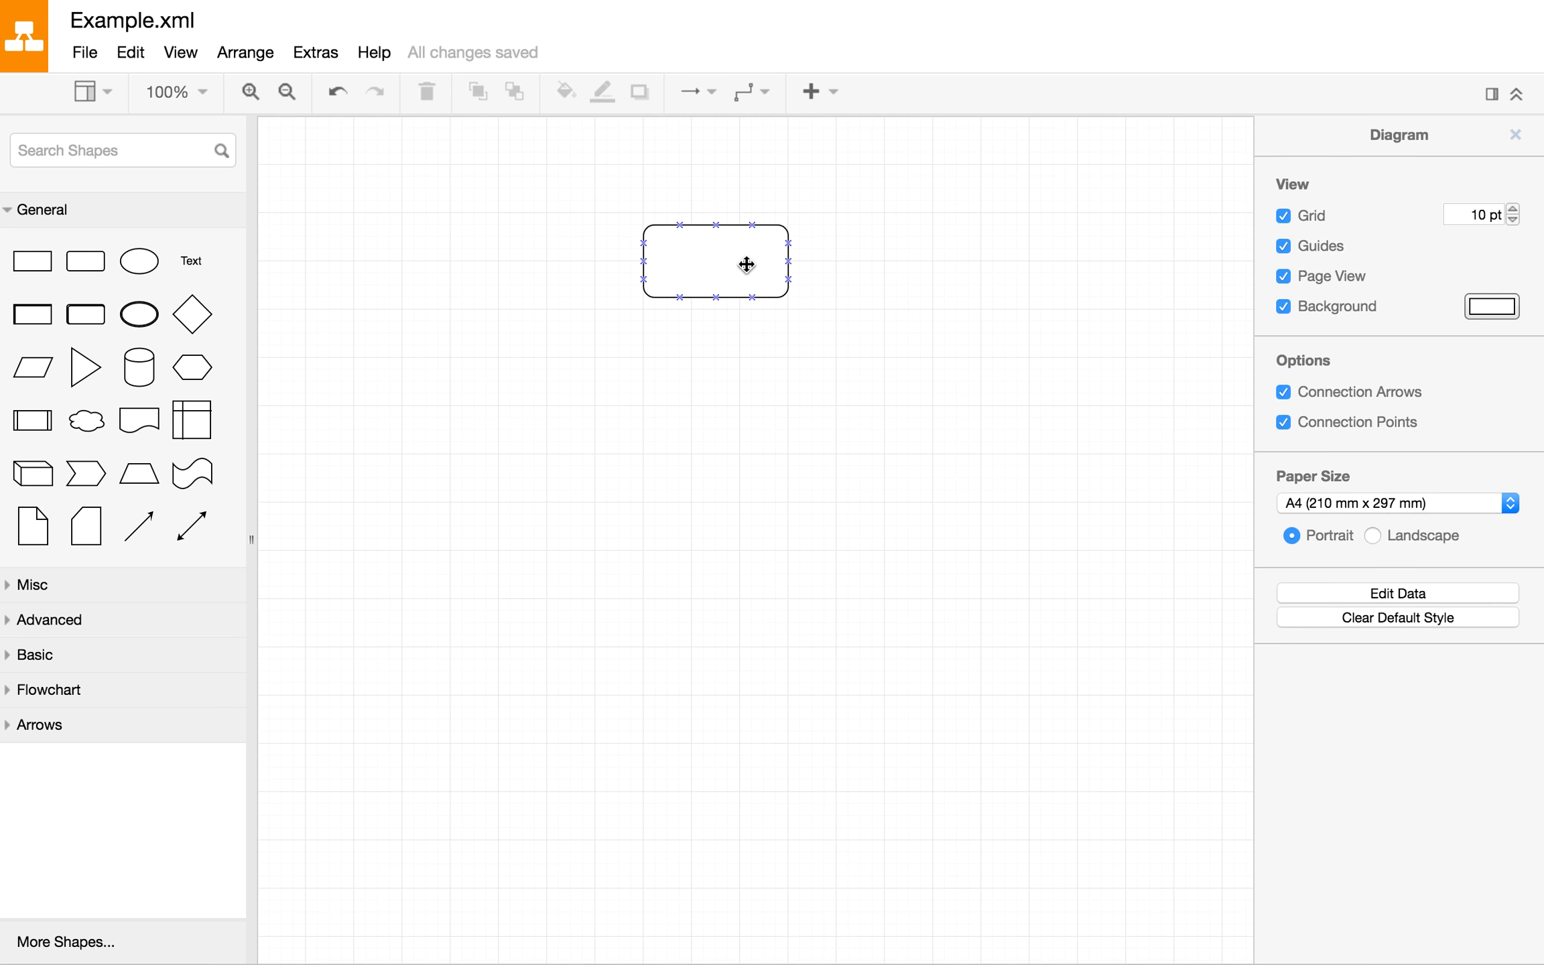
Step: Label the rounded rectangle "Start" and place a copy of it far below, labelled "End"
text(Sta)
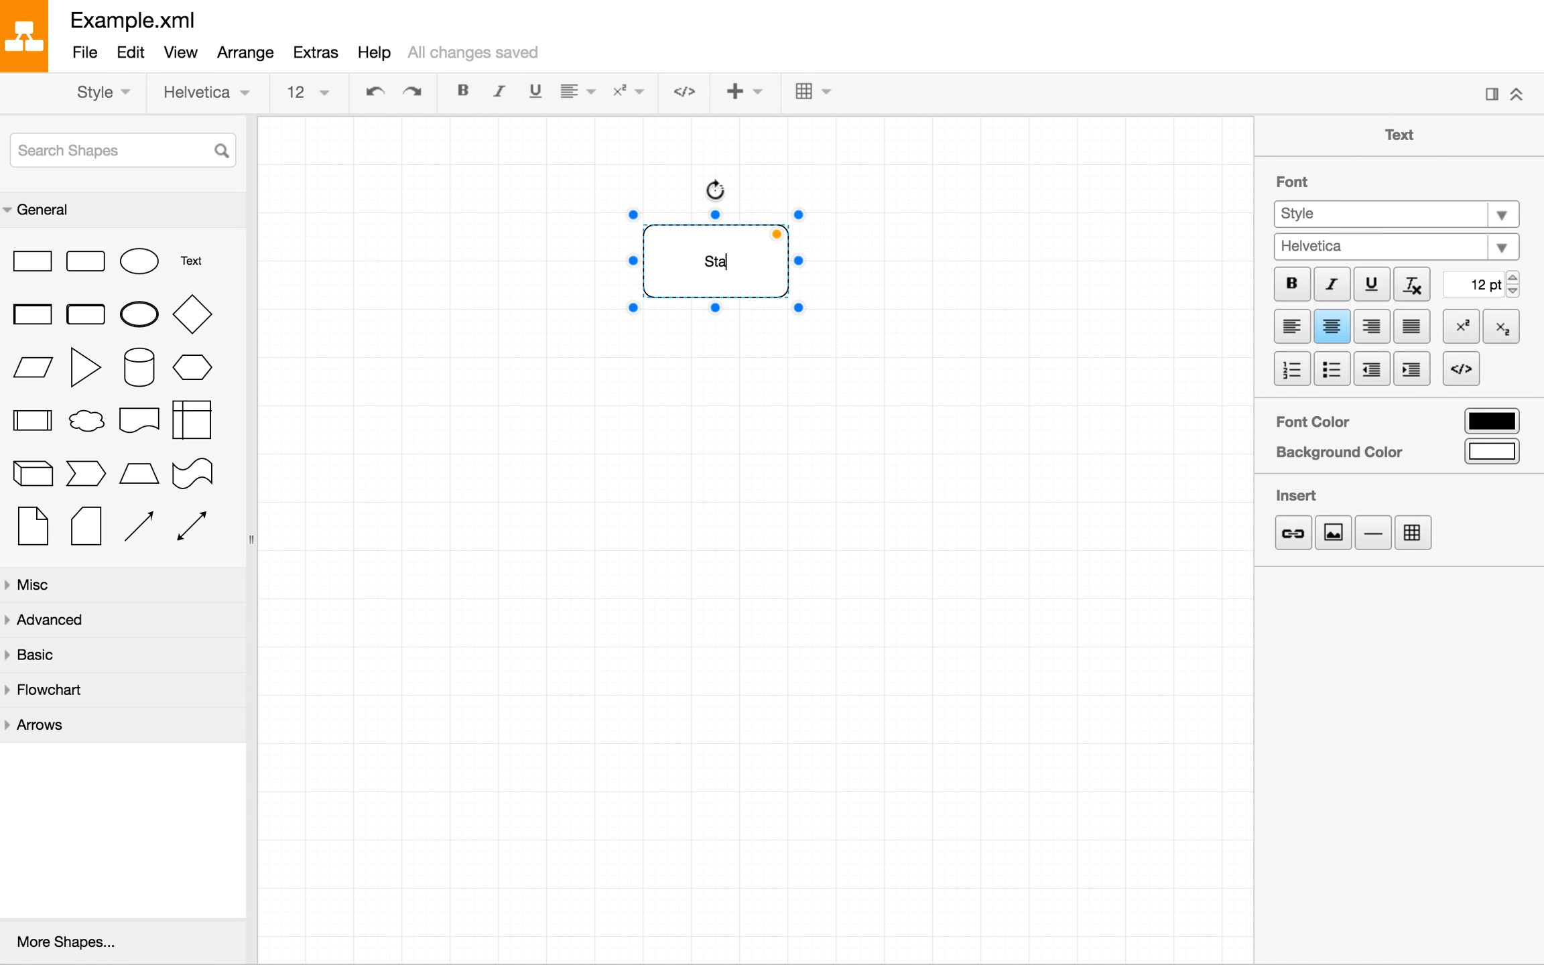
click(788, 540)
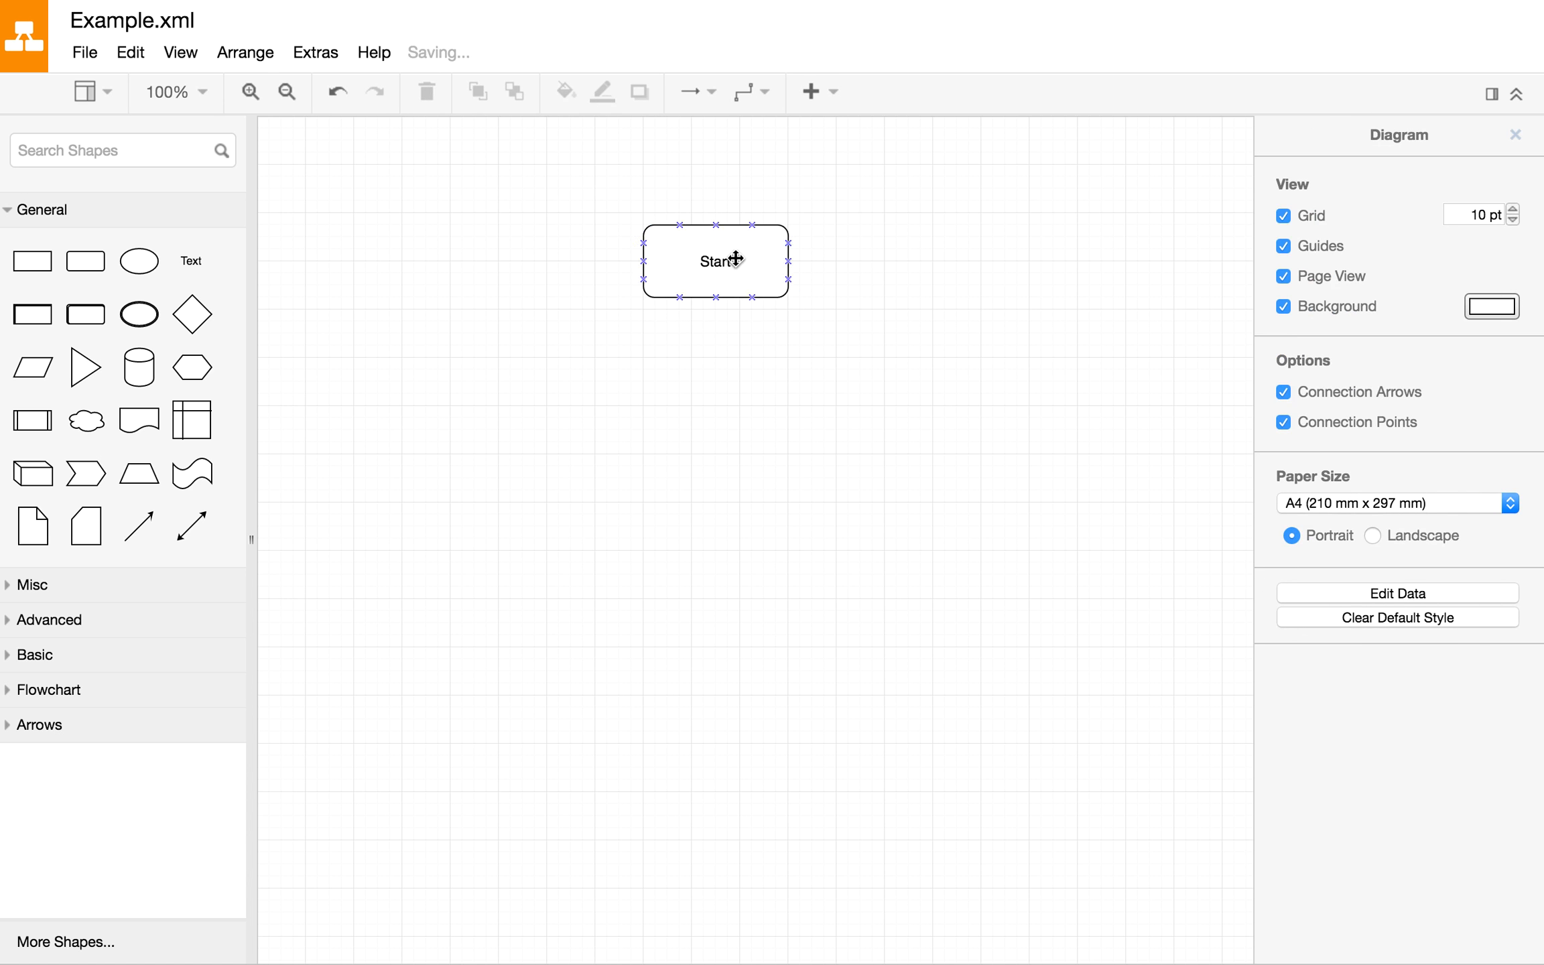
click(731, 255)
drag(735, 274, 727, 830)
double_click(721, 840)
text(End)
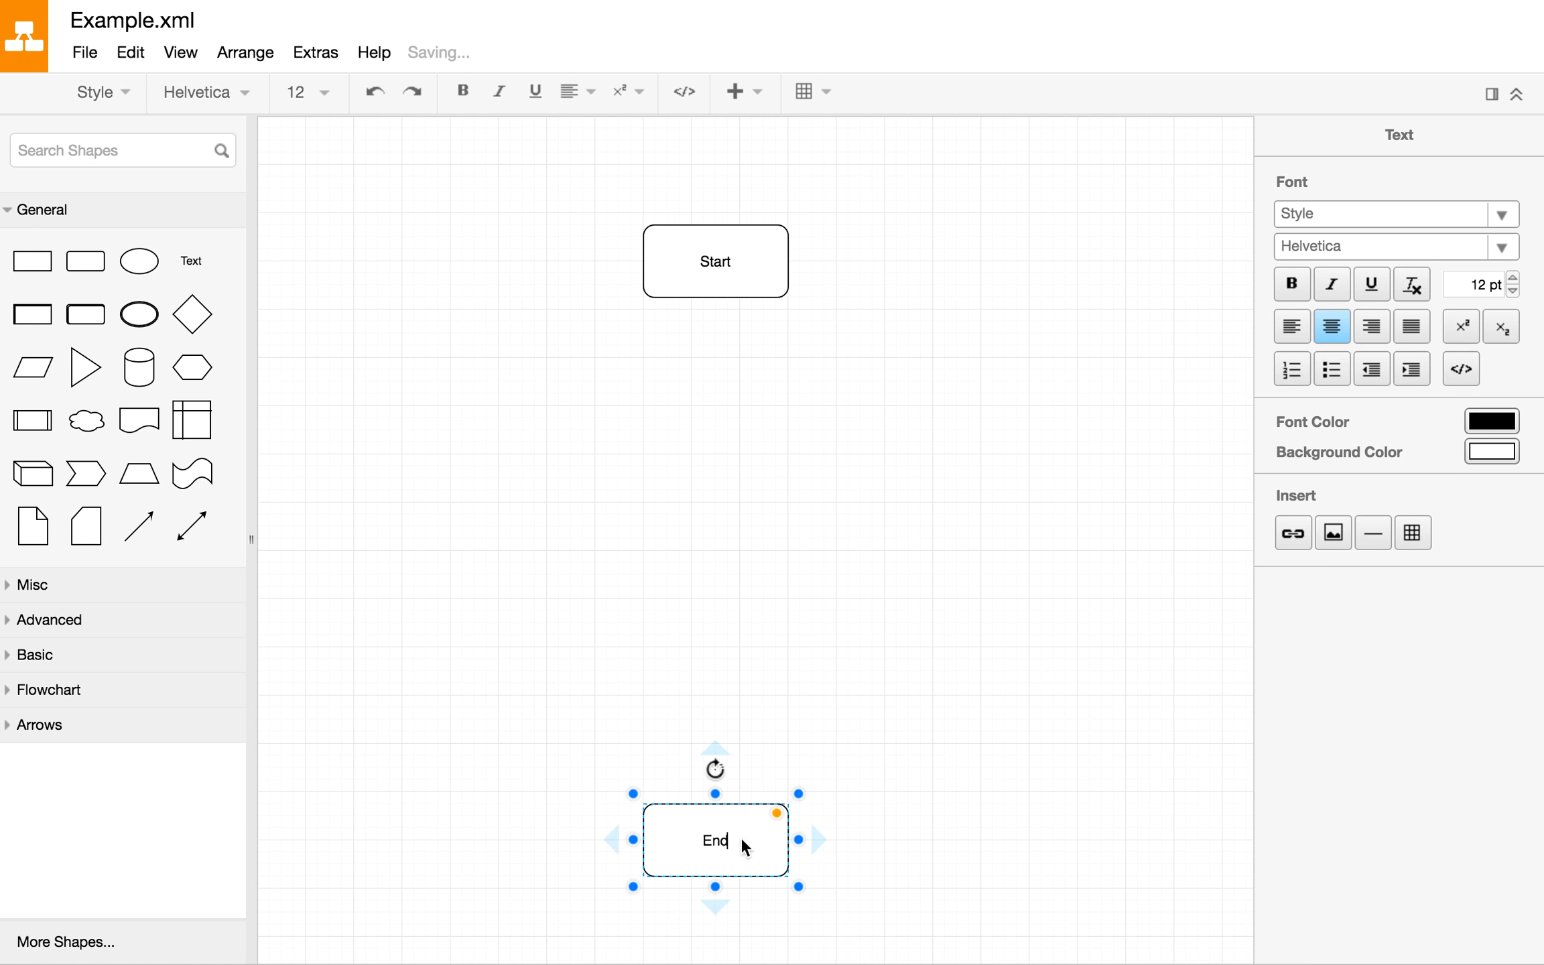
click(929, 831)
Step: Set the text size of both the Start and End shapes to 16 pt
click(744, 267)
shift+click(729, 807)
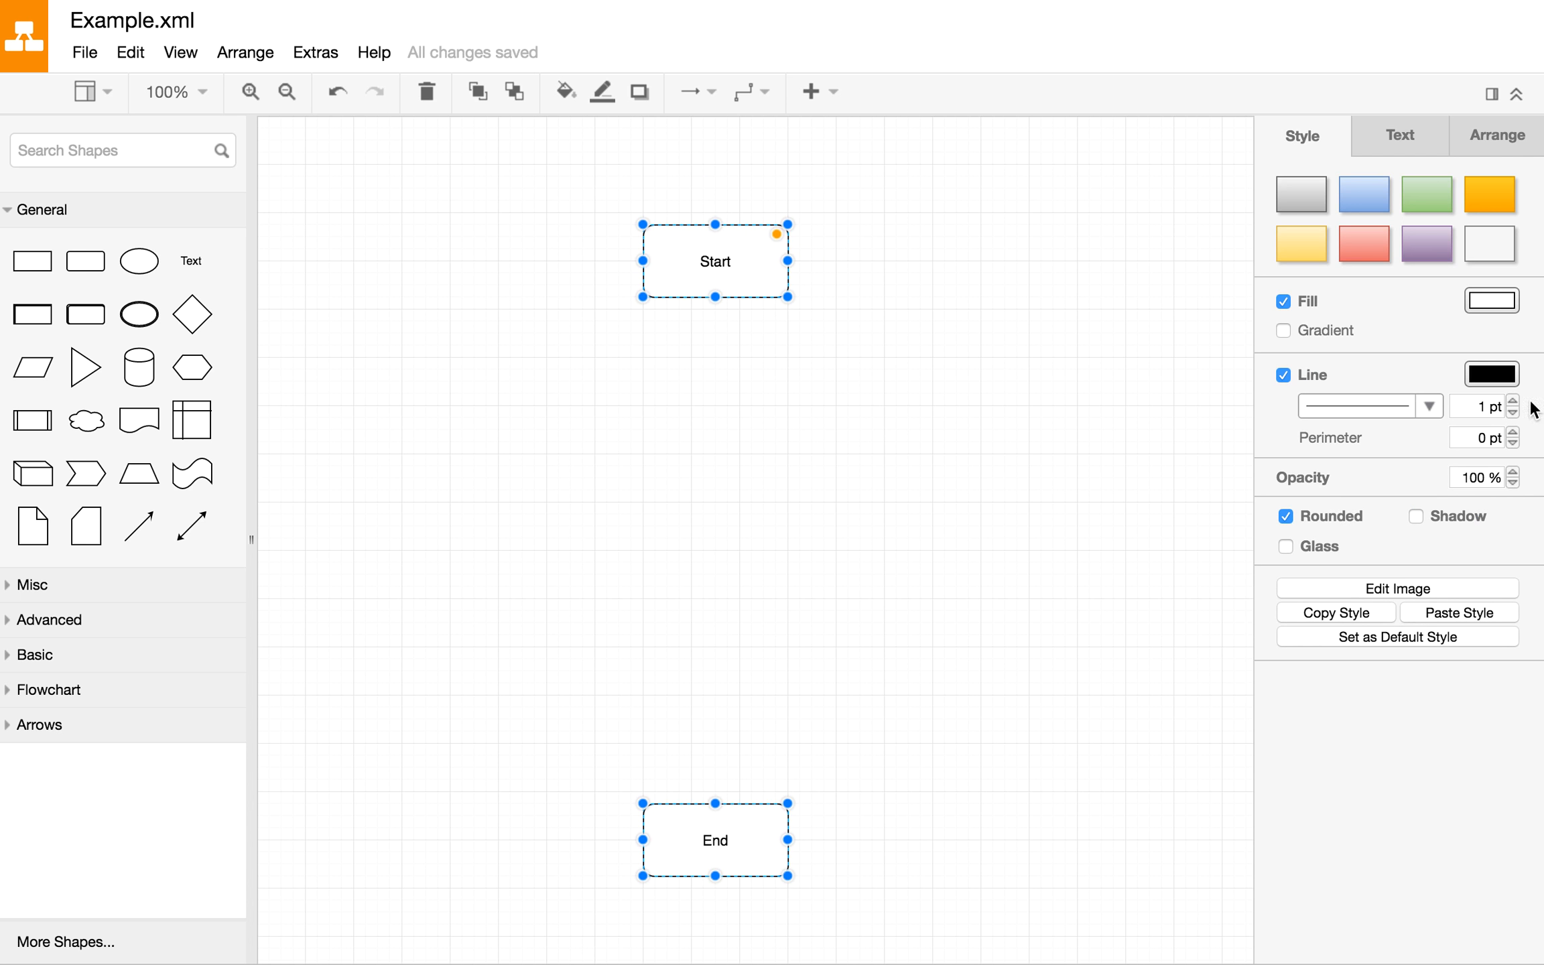
click(1400, 135)
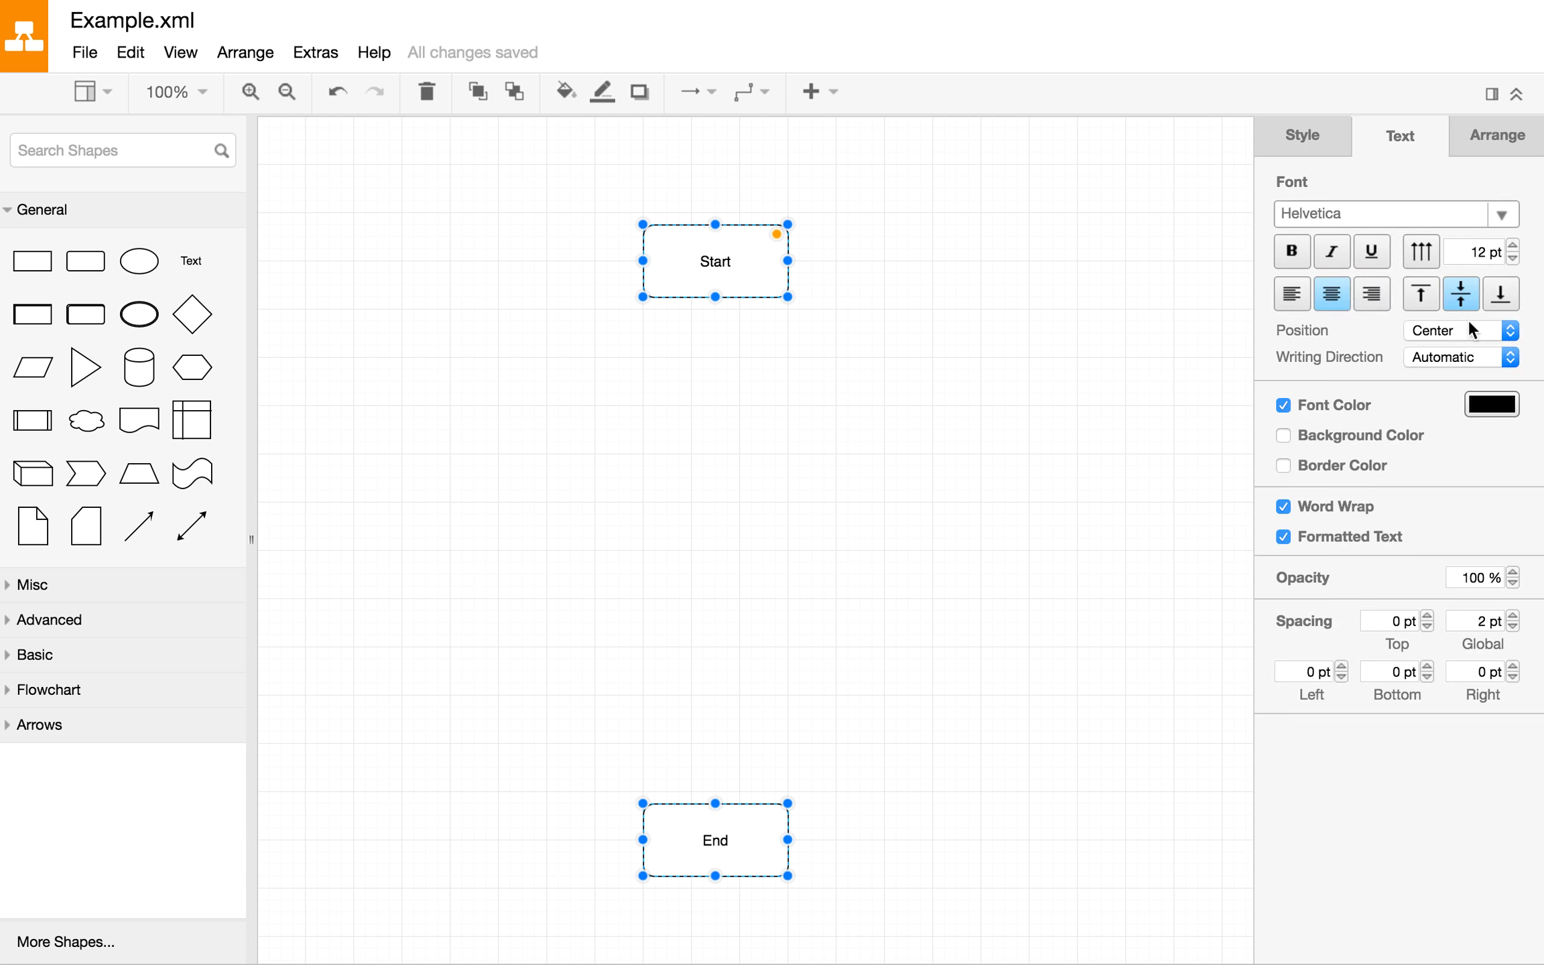
click(1513, 247)
click(1513, 247)
click(1513, 246)
click(1513, 247)
click(1513, 247)
click(1513, 247)
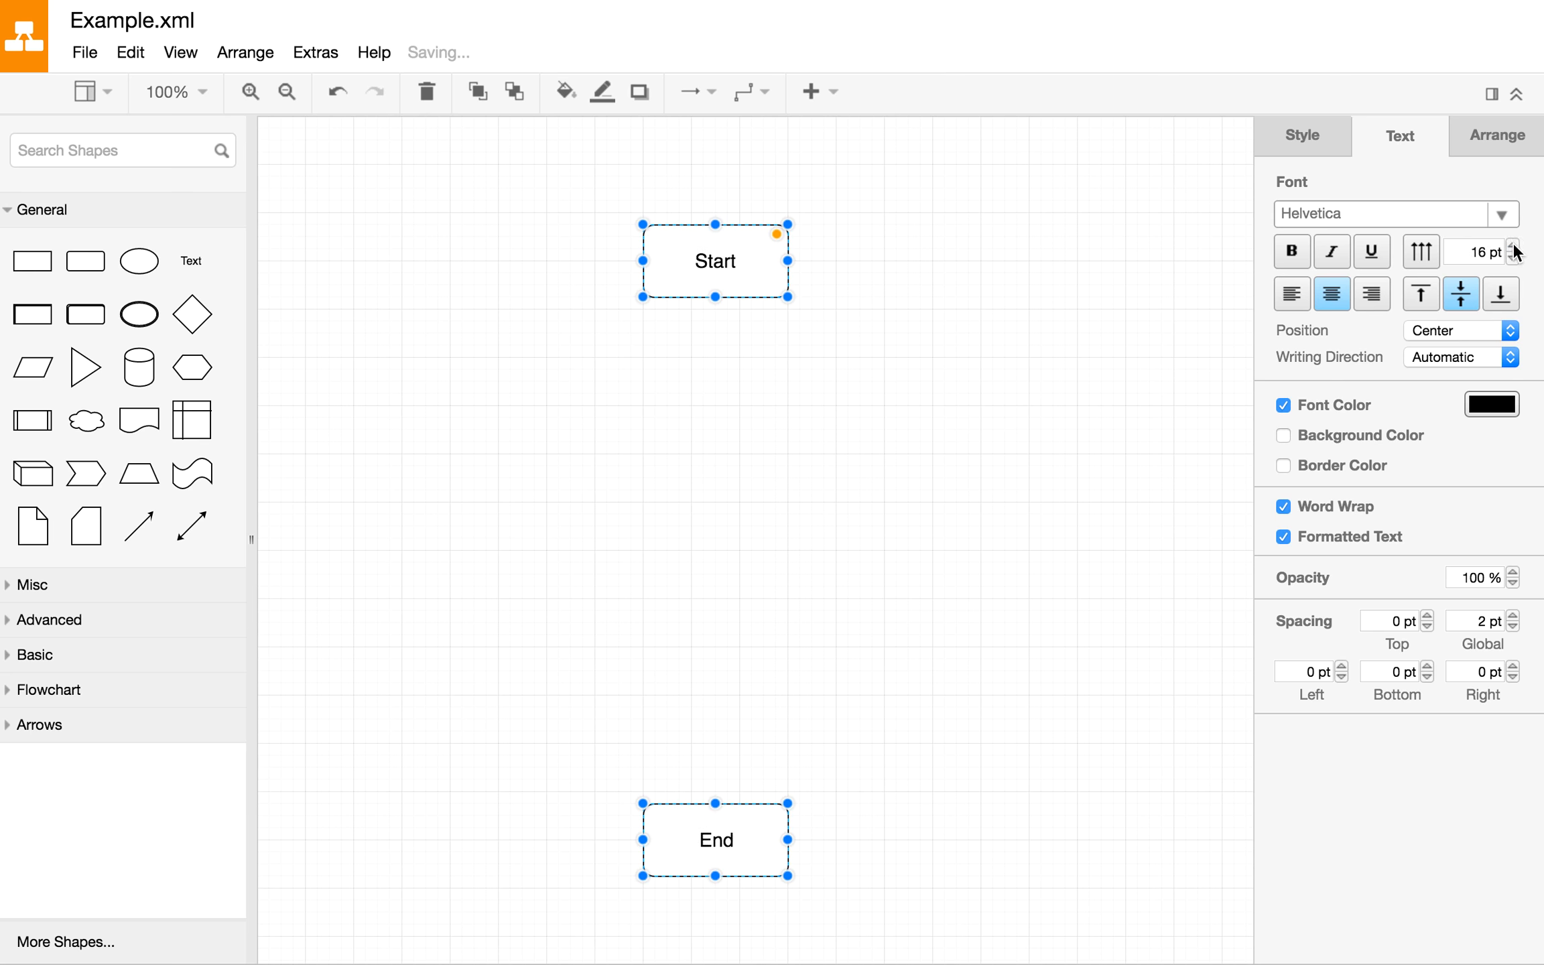
click(1053, 610)
Step: Move the Start shape up near the page's upper edge and the End shape slightly down
drag(751, 258, 755, 181)
drag(738, 829, 738, 847)
click(926, 816)
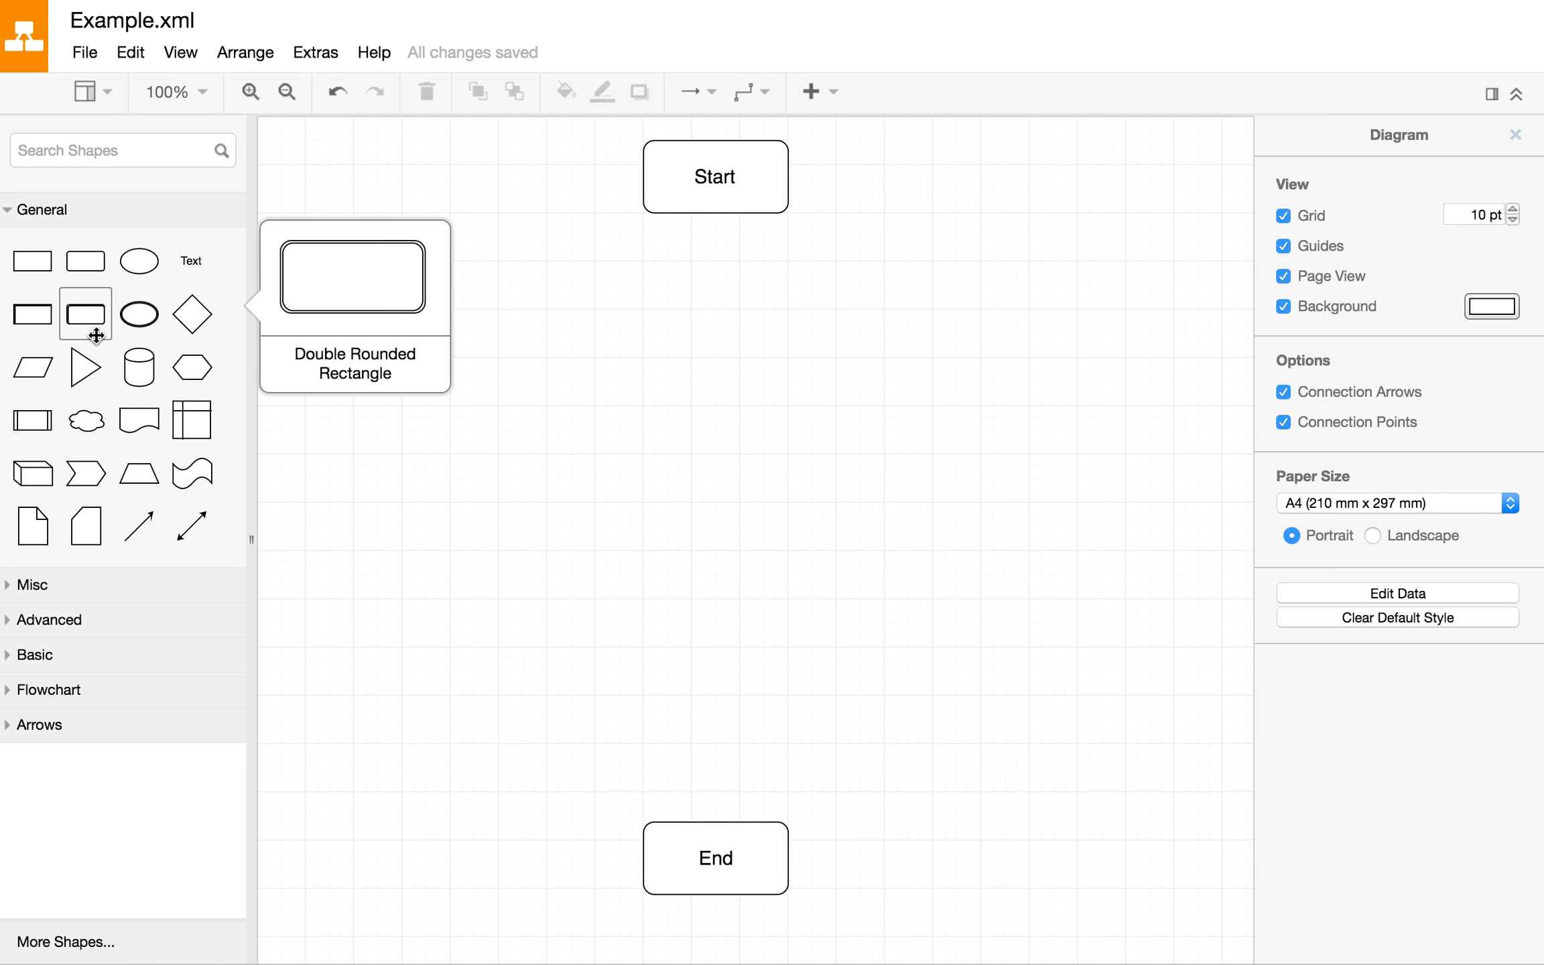
Step: Add a parallelogram directly below the Start shape and label it "Input num"
click(34, 367)
drag(369, 158, 743, 289)
double_click(744, 290)
text(Input num)
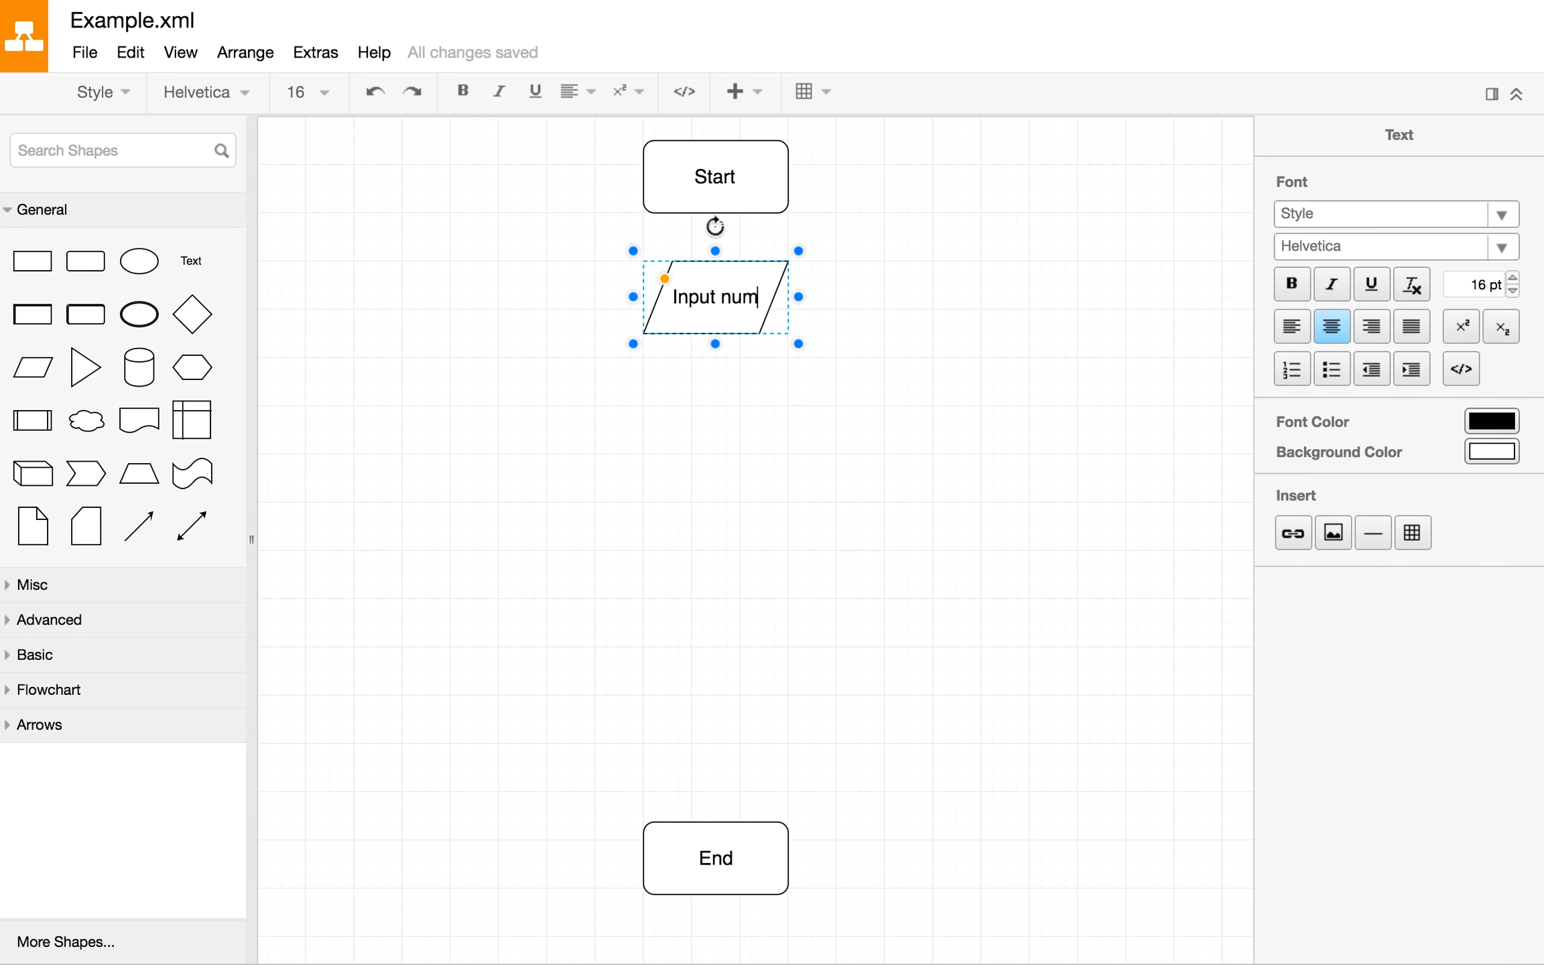
click(963, 459)
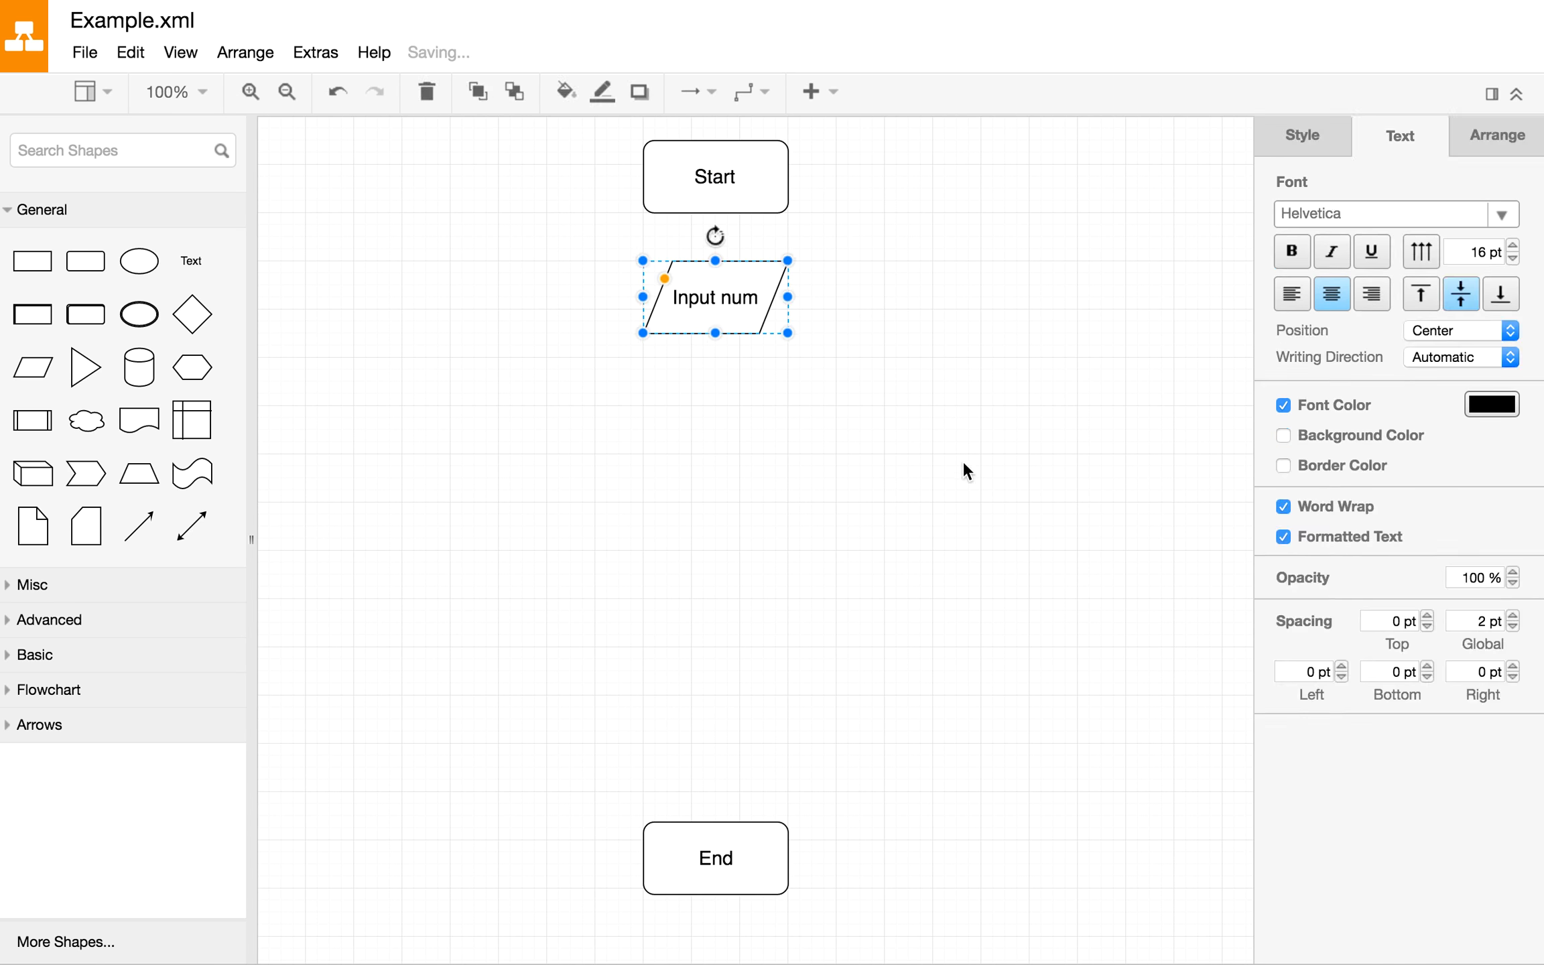
Step: Duplicate the Input num parallelogram and place the copy just above the End shape
click(738, 303)
key(super+d)
drag(737, 302, 724, 721)
double_click(694, 734)
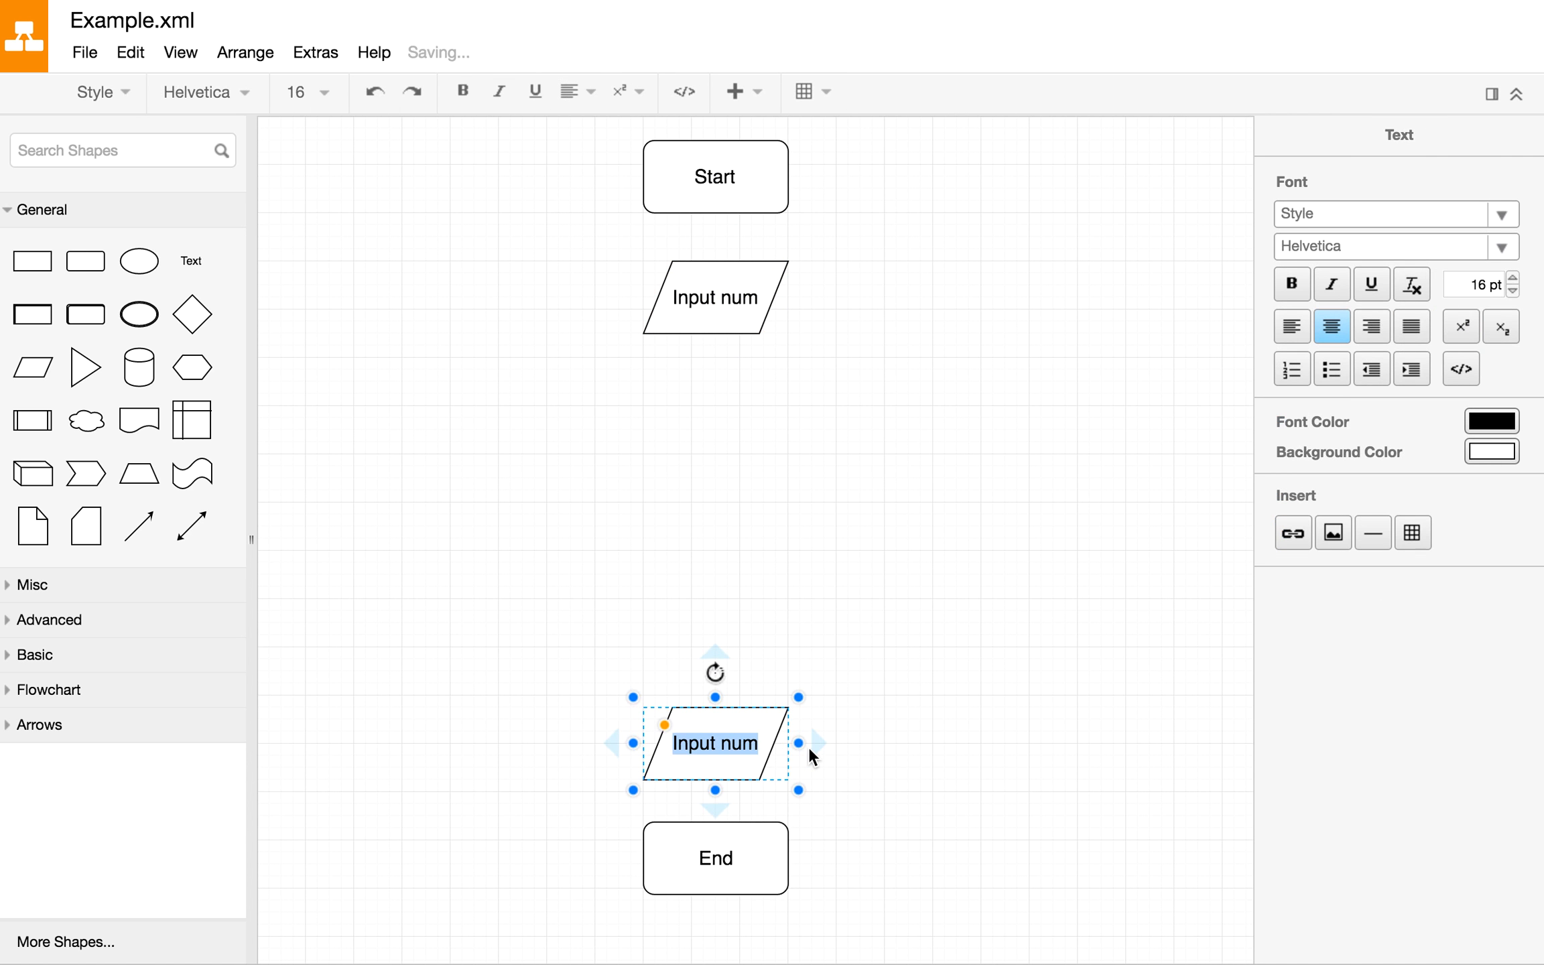
Step: Capitalise the first word of the upper parallelogram's label so it reads "INPUT num"
double_click(702, 298)
click(708, 305)
double_click(708, 305)
text(IN)
text(POUT)
key(BackSpace)
key(BackSpace)
key(BackSpace)
text(UT)
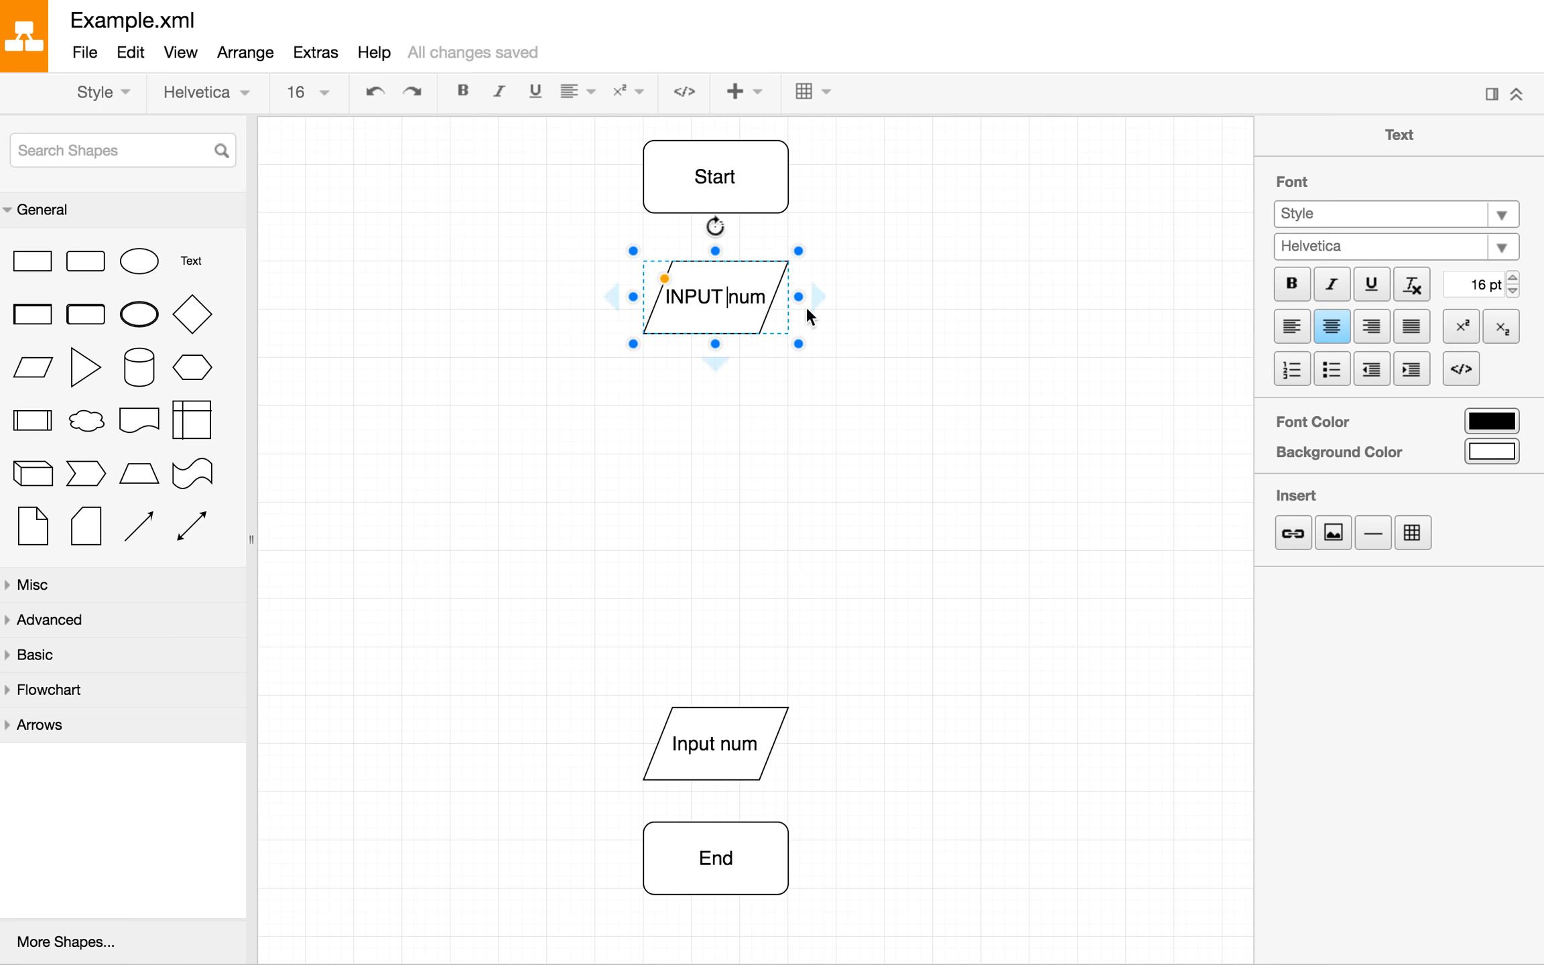
click(870, 401)
Step: Change the lower parallelogram's label to "OUTPUT avg"
double_click(693, 753)
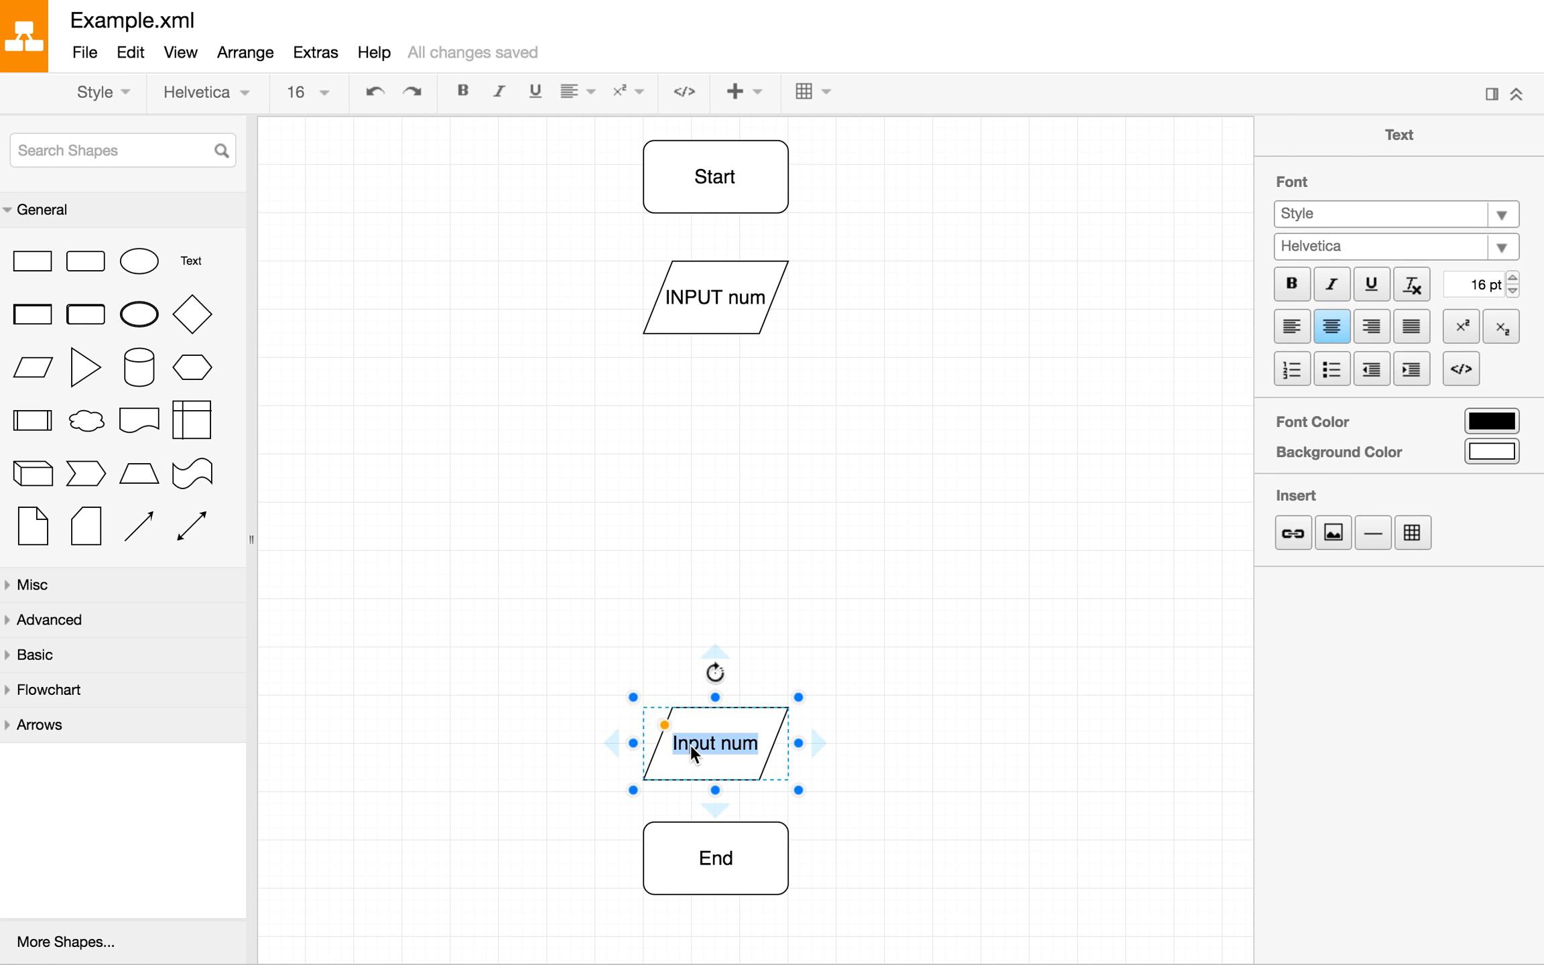
text(OUTPUT)
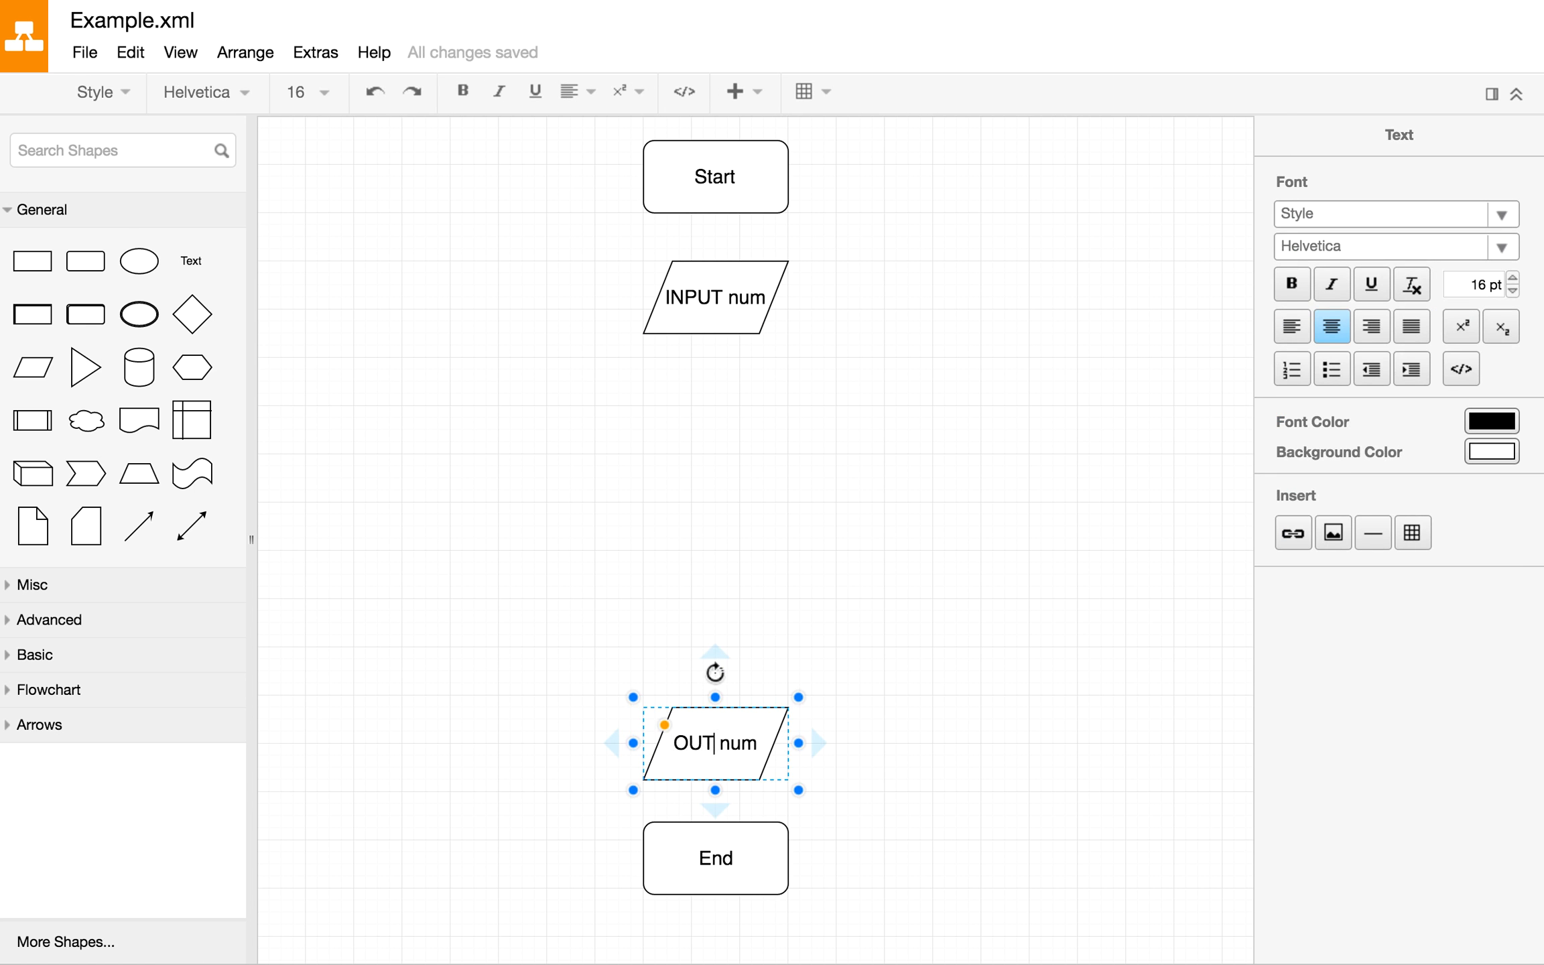
double_click(751, 743)
text(avg)
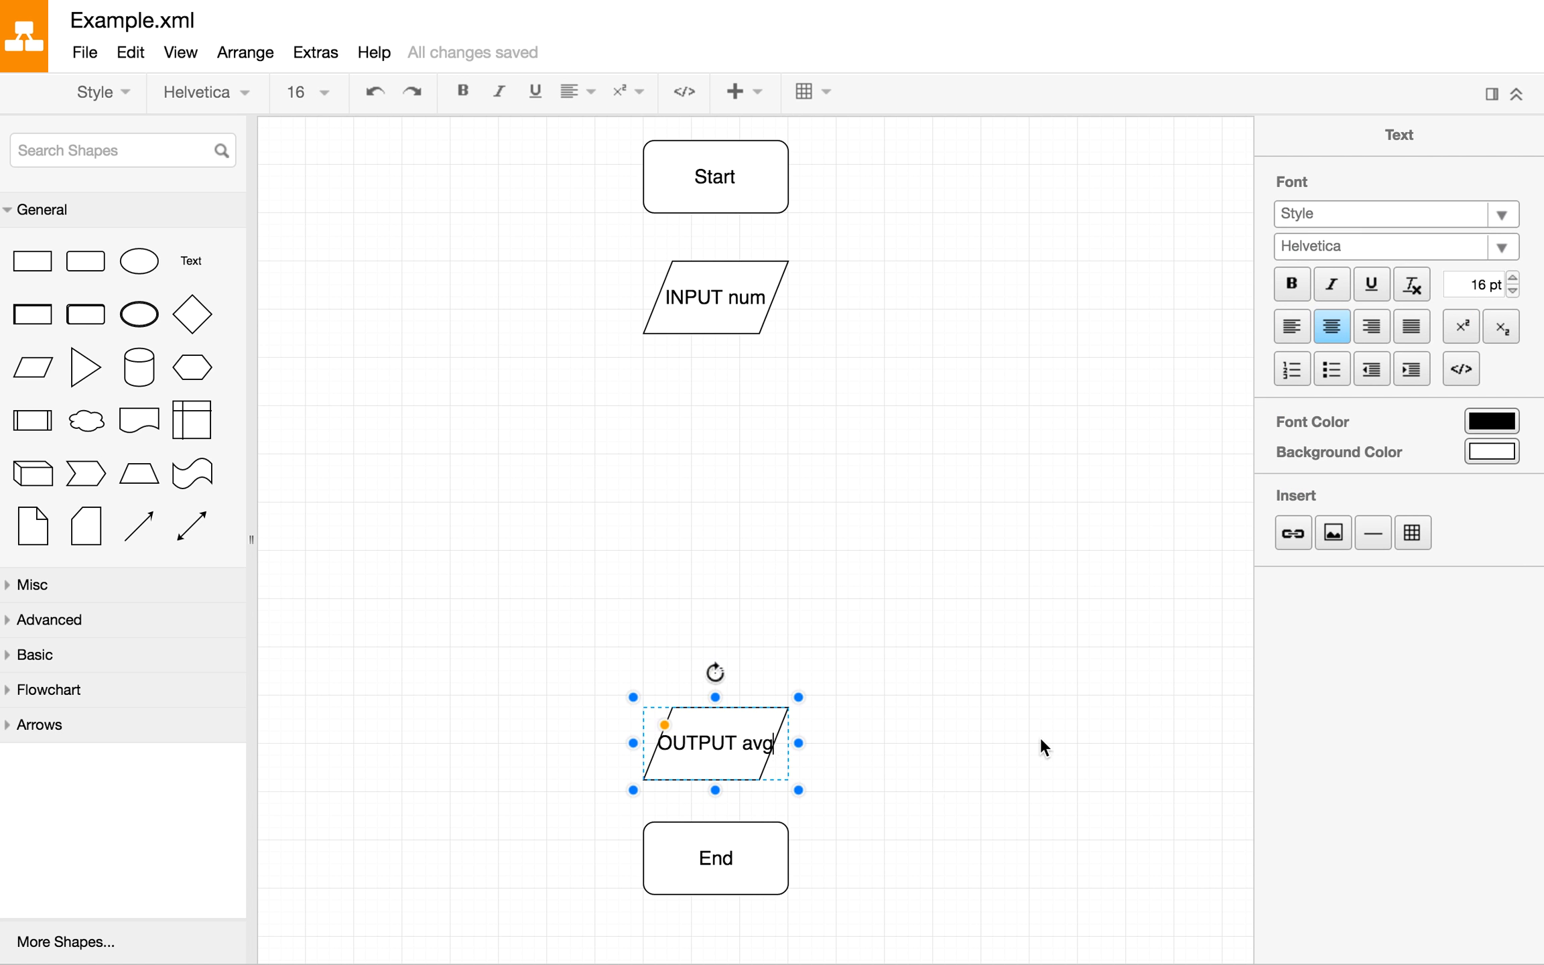
click(1033, 733)
Step: Widen the OUTPUT avg, End, INPUT num and Start shapes by extending their right sides, making OUTPUT avg slightly wider than the others
click(720, 749)
drag(789, 742, 825, 742)
click(765, 888)
drag(790, 860, 813, 859)
click(789, 297)
drag(790, 298, 814, 297)
click(720, 191)
drag(788, 176, 813, 177)
click(871, 432)
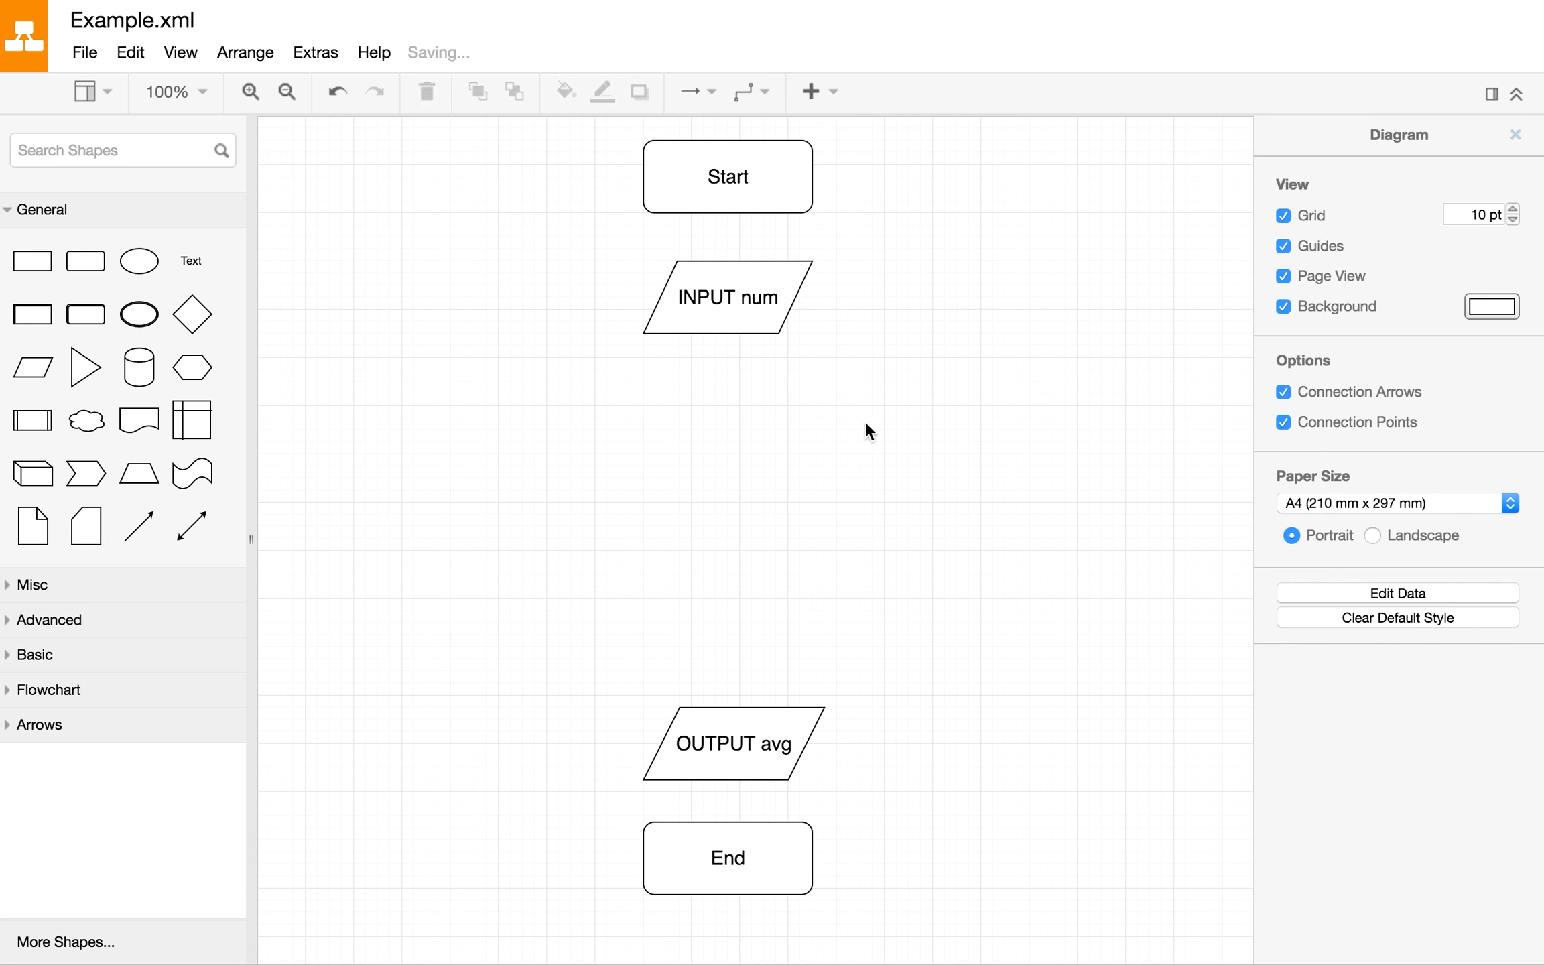
Step: Move the OUTPUT avg and End shapes together slightly left so OUTPUT avg is centred under the INPUT num shape
drag(890, 881, 705, 704)
click(720, 851)
shift+click(731, 762)
drag(731, 760, 725, 760)
click(890, 740)
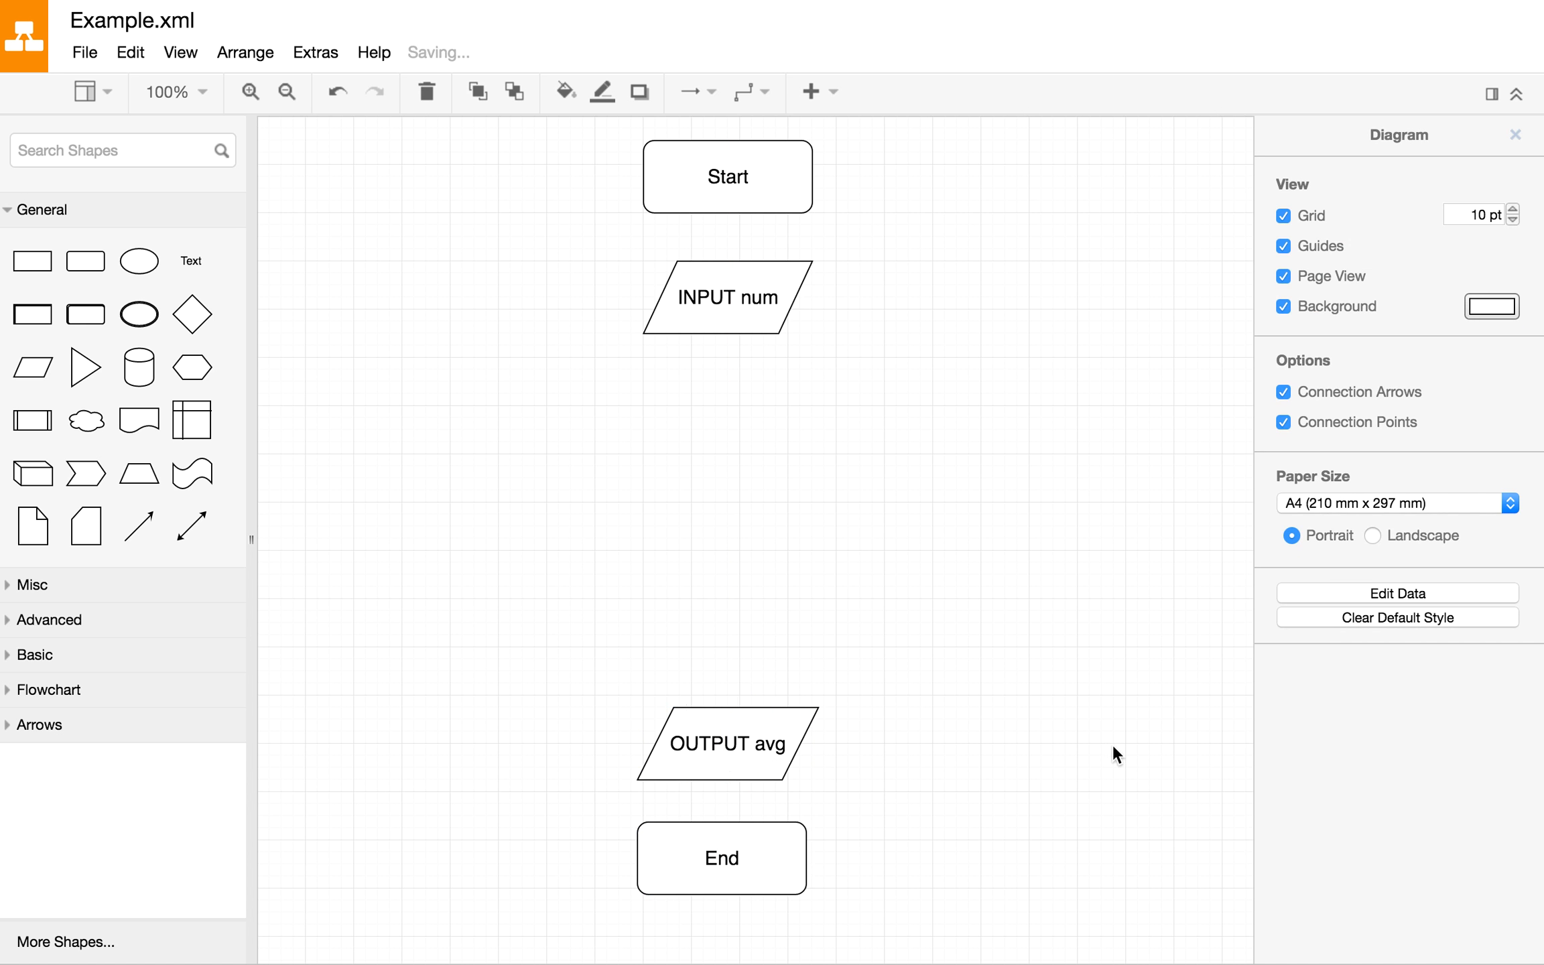
drag(892, 743, 754, 623)
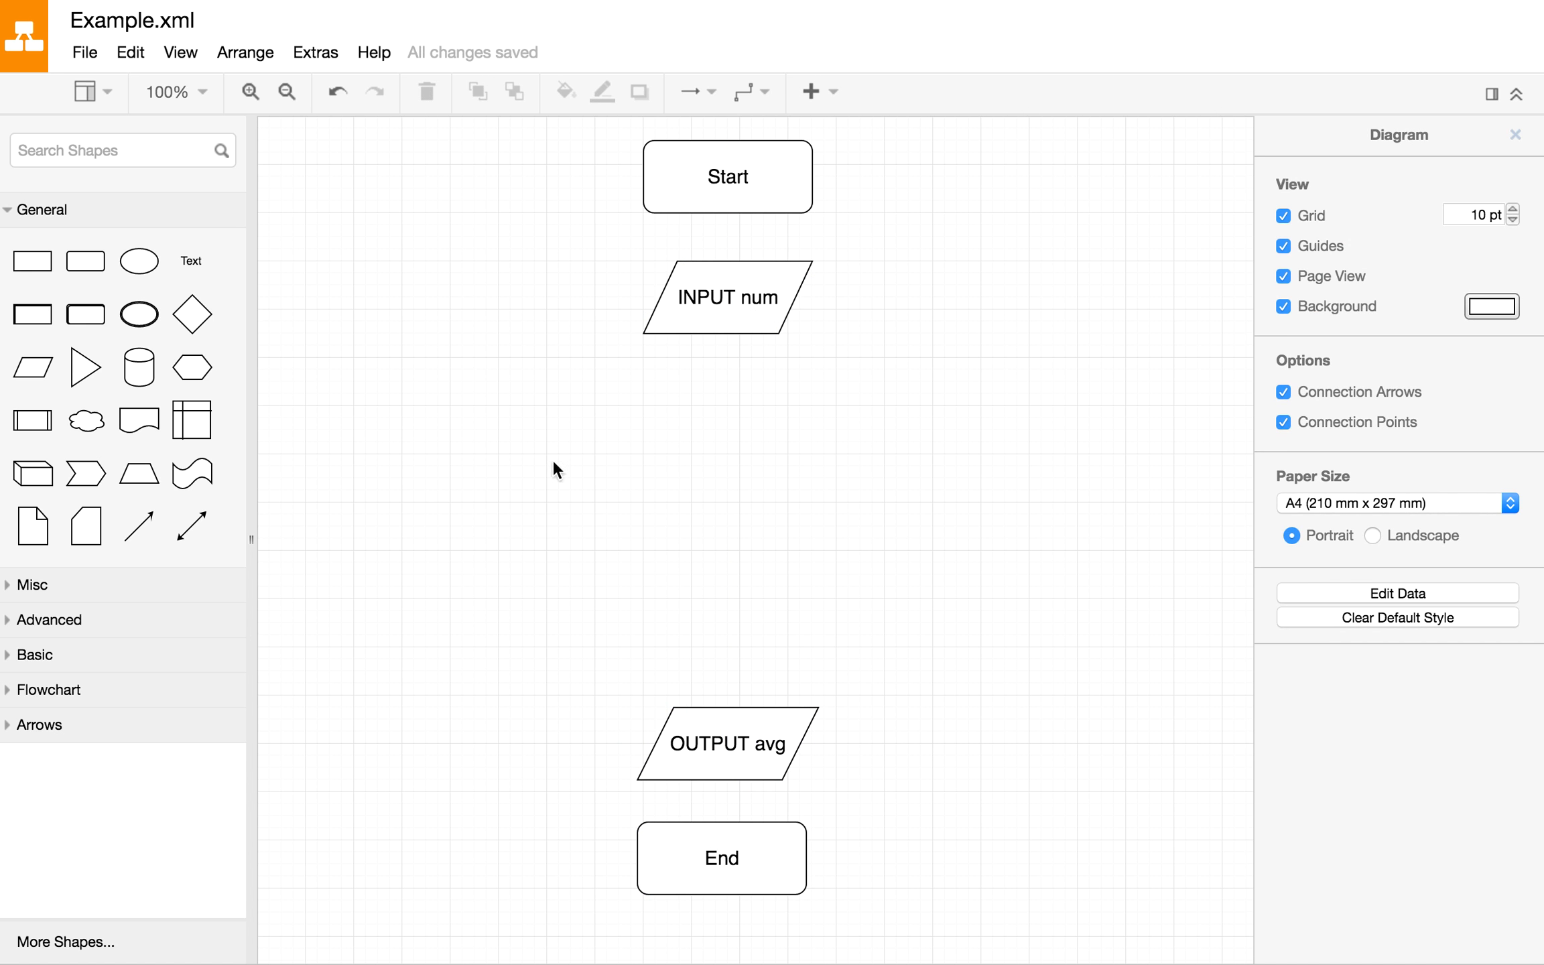
Step: Add a plain rectangle below the INPUT num parallelogram and label it "total = total + num"
mouse_move(40, 320)
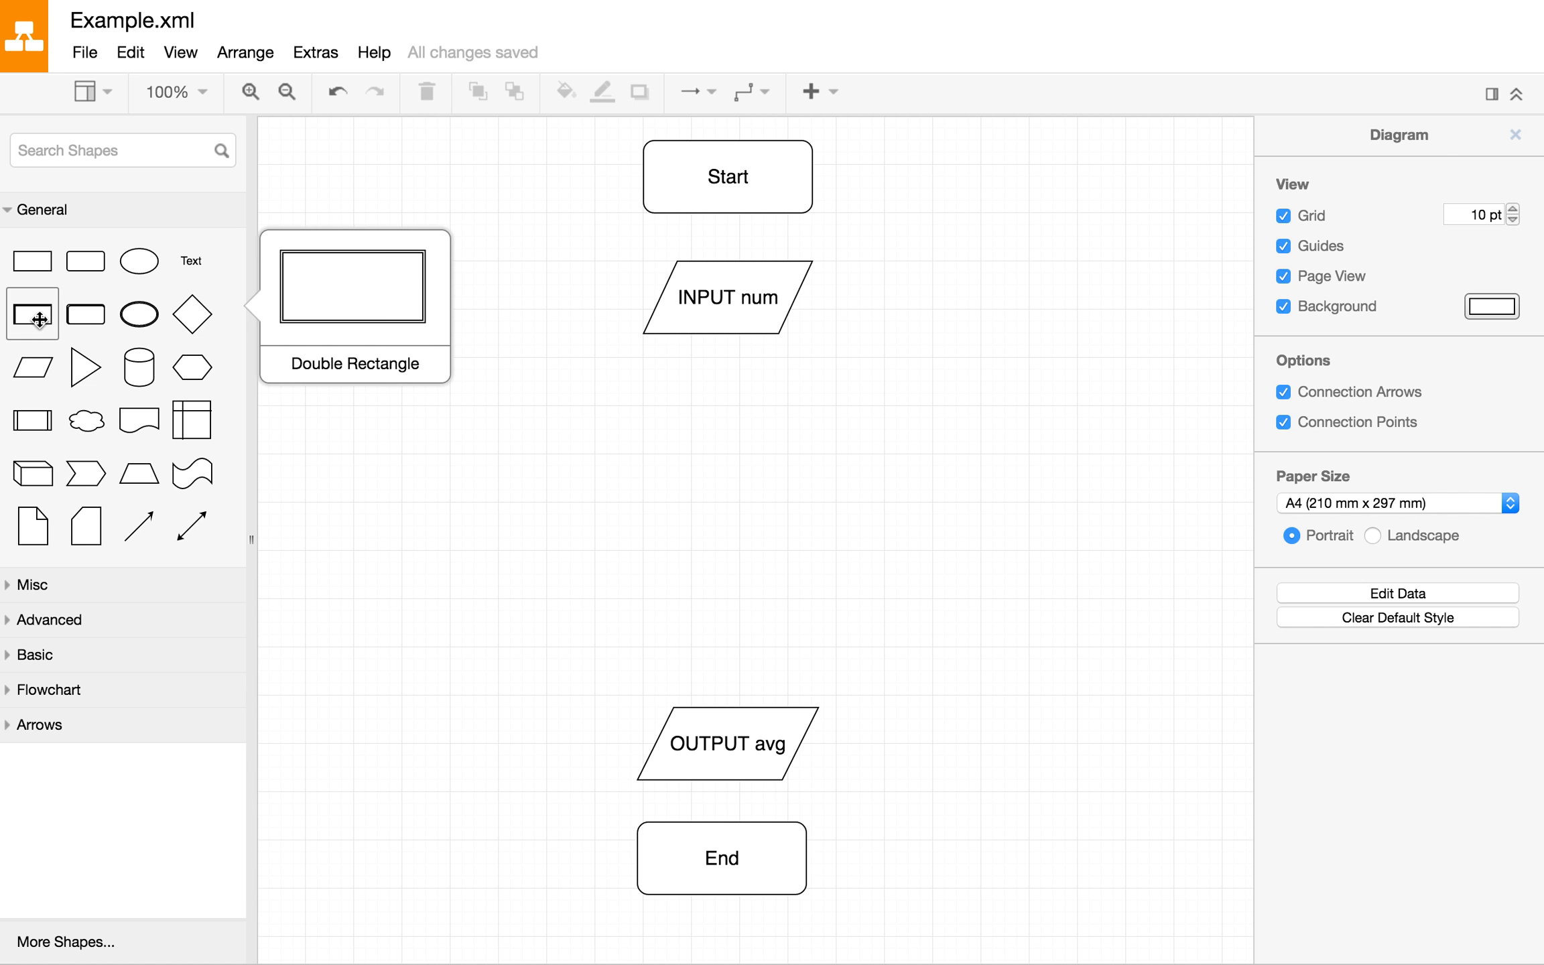
click(34, 262)
drag(374, 145, 811, 441)
double_click(730, 427)
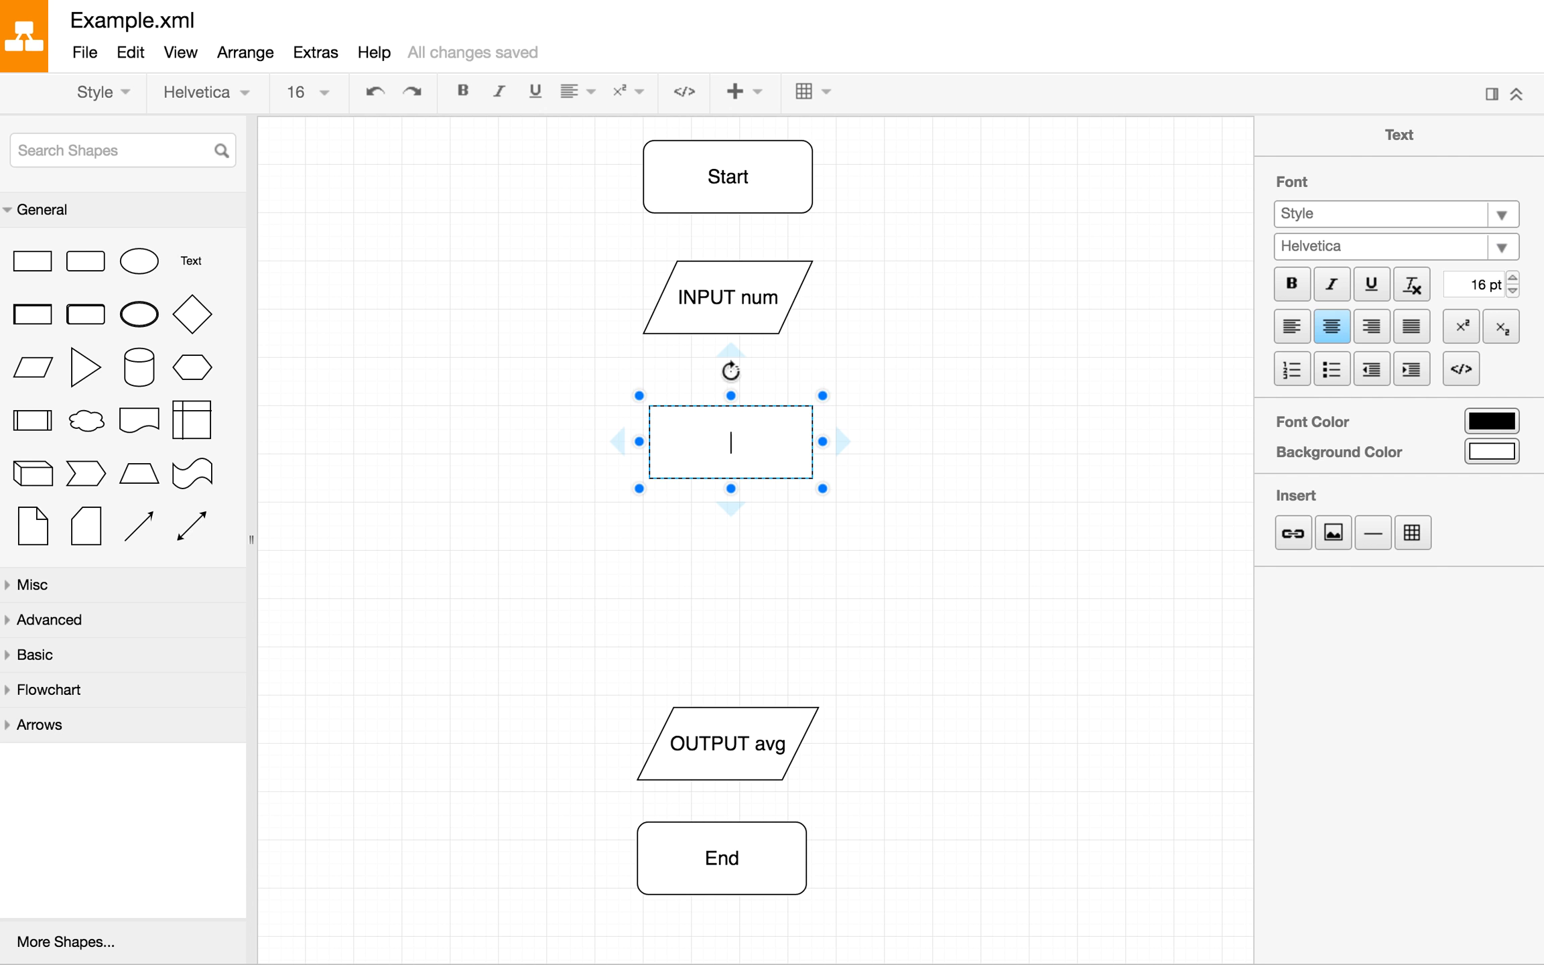
text(total = total + num)
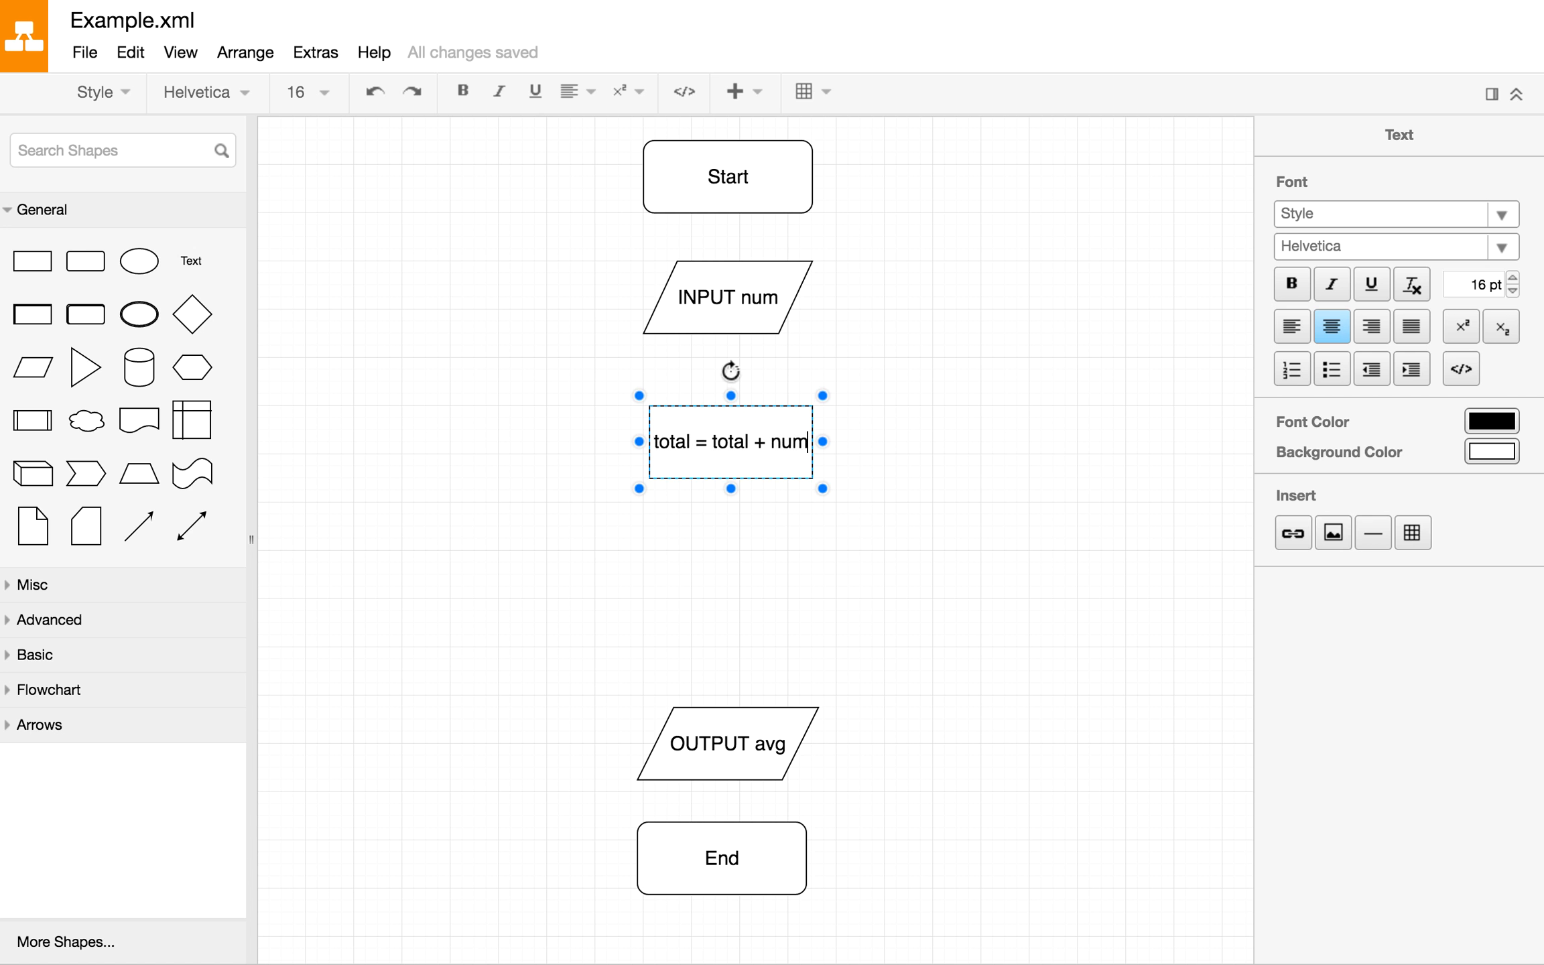
click(1002, 538)
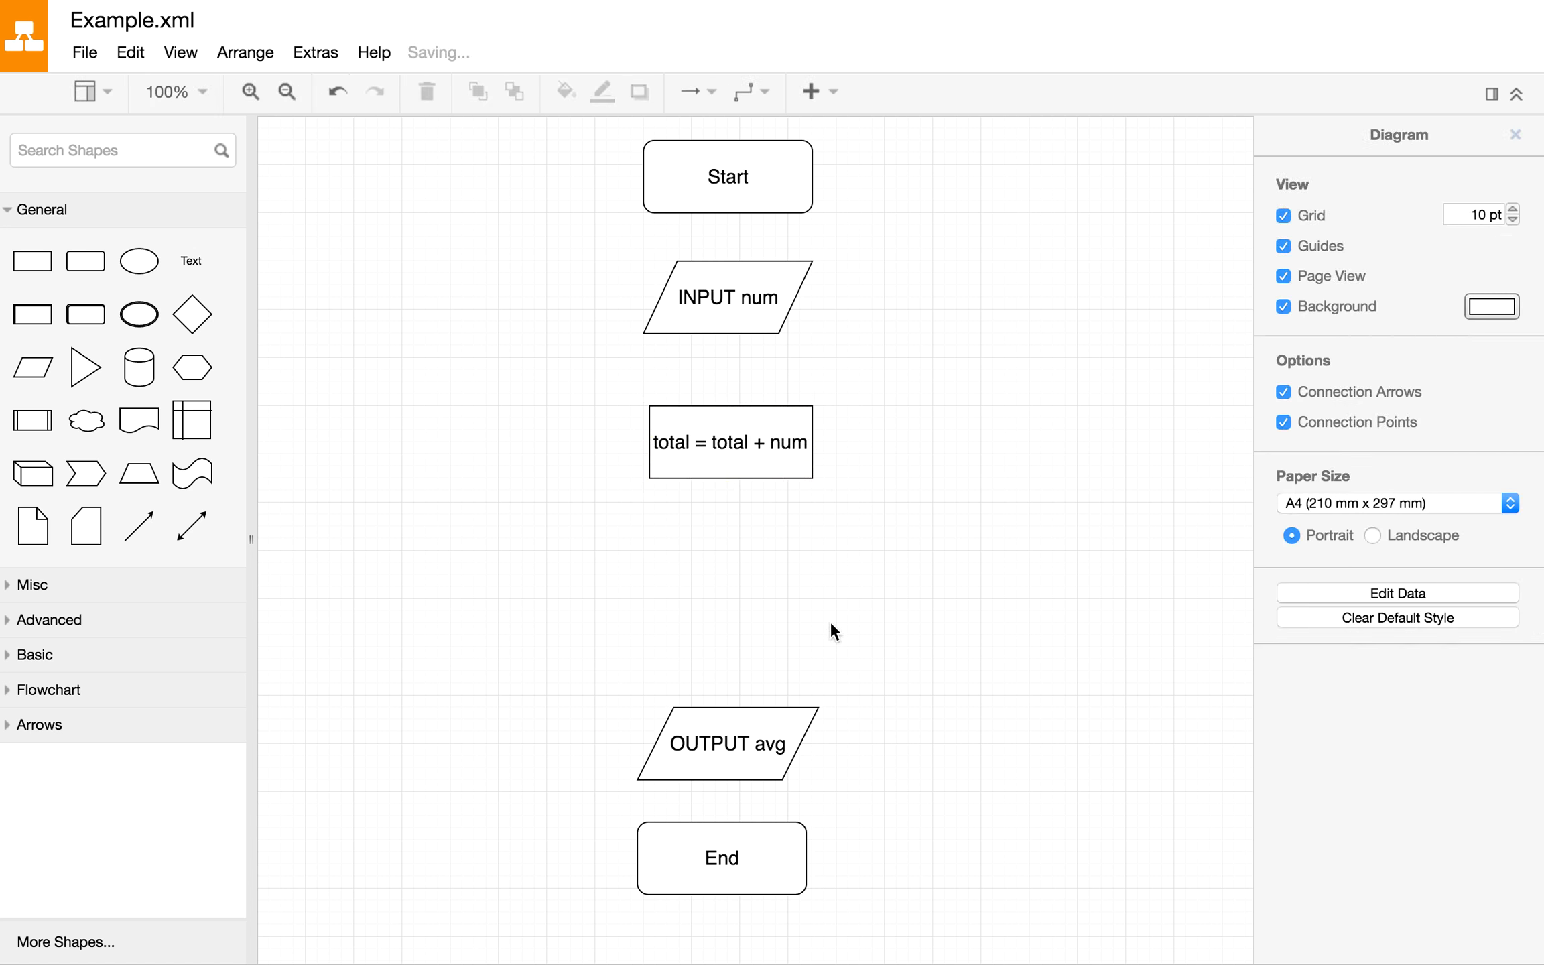
Step: Move the "total = total + num" rectangle up closer to the INPUT num shape and centre it beneath it
double_click(790, 446)
click(849, 510)
click(740, 435)
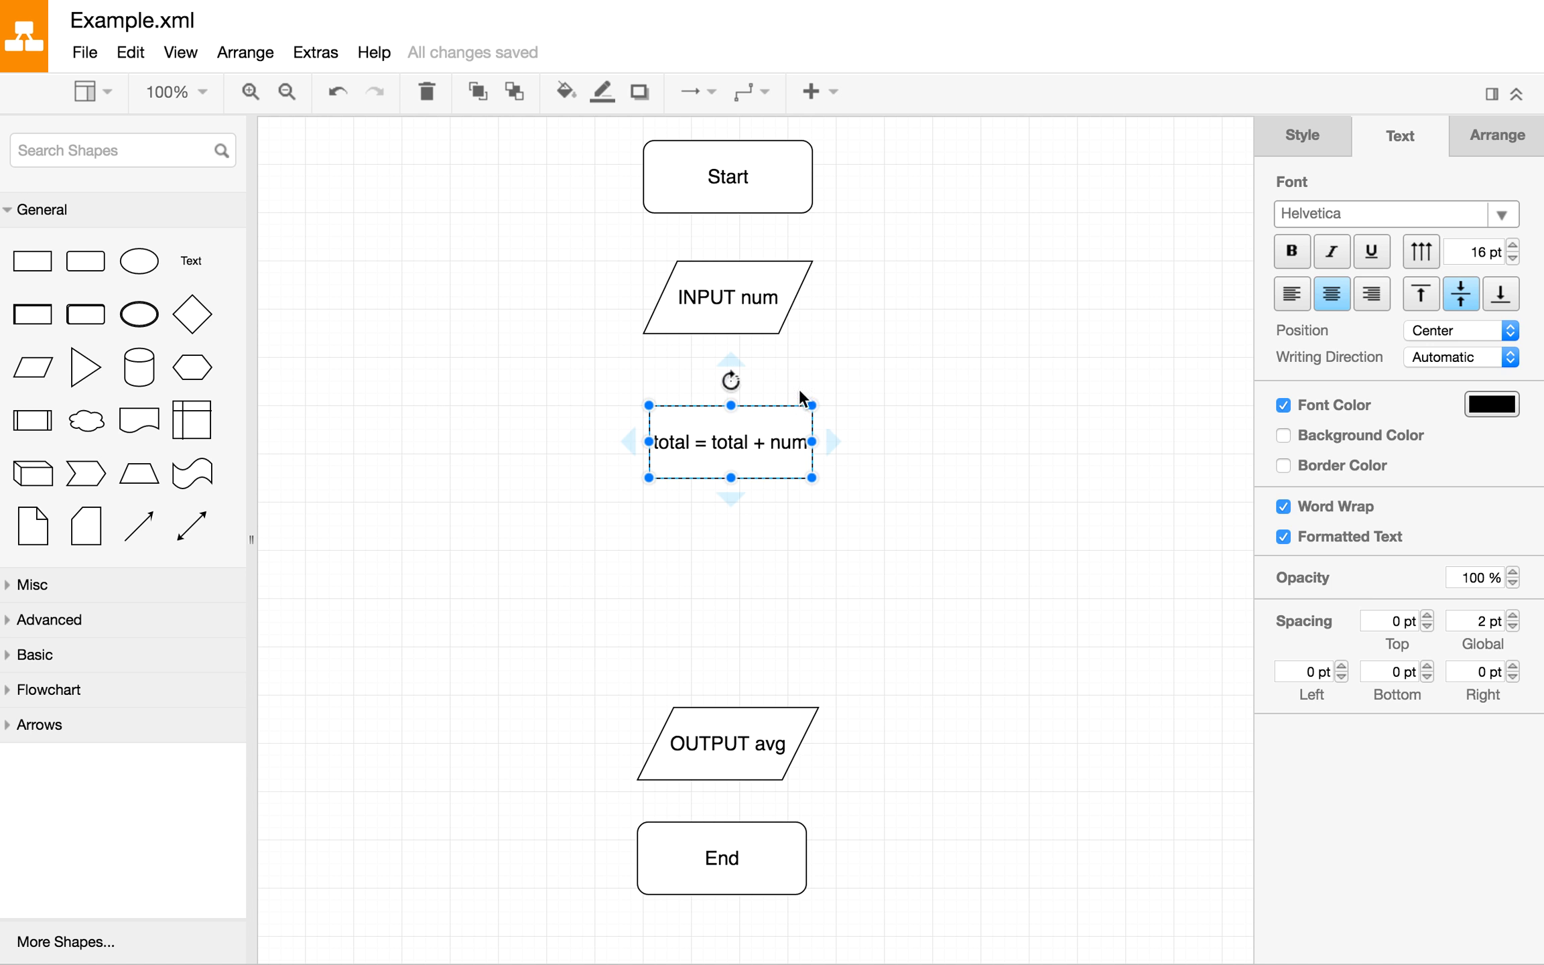
drag(691, 421, 690, 397)
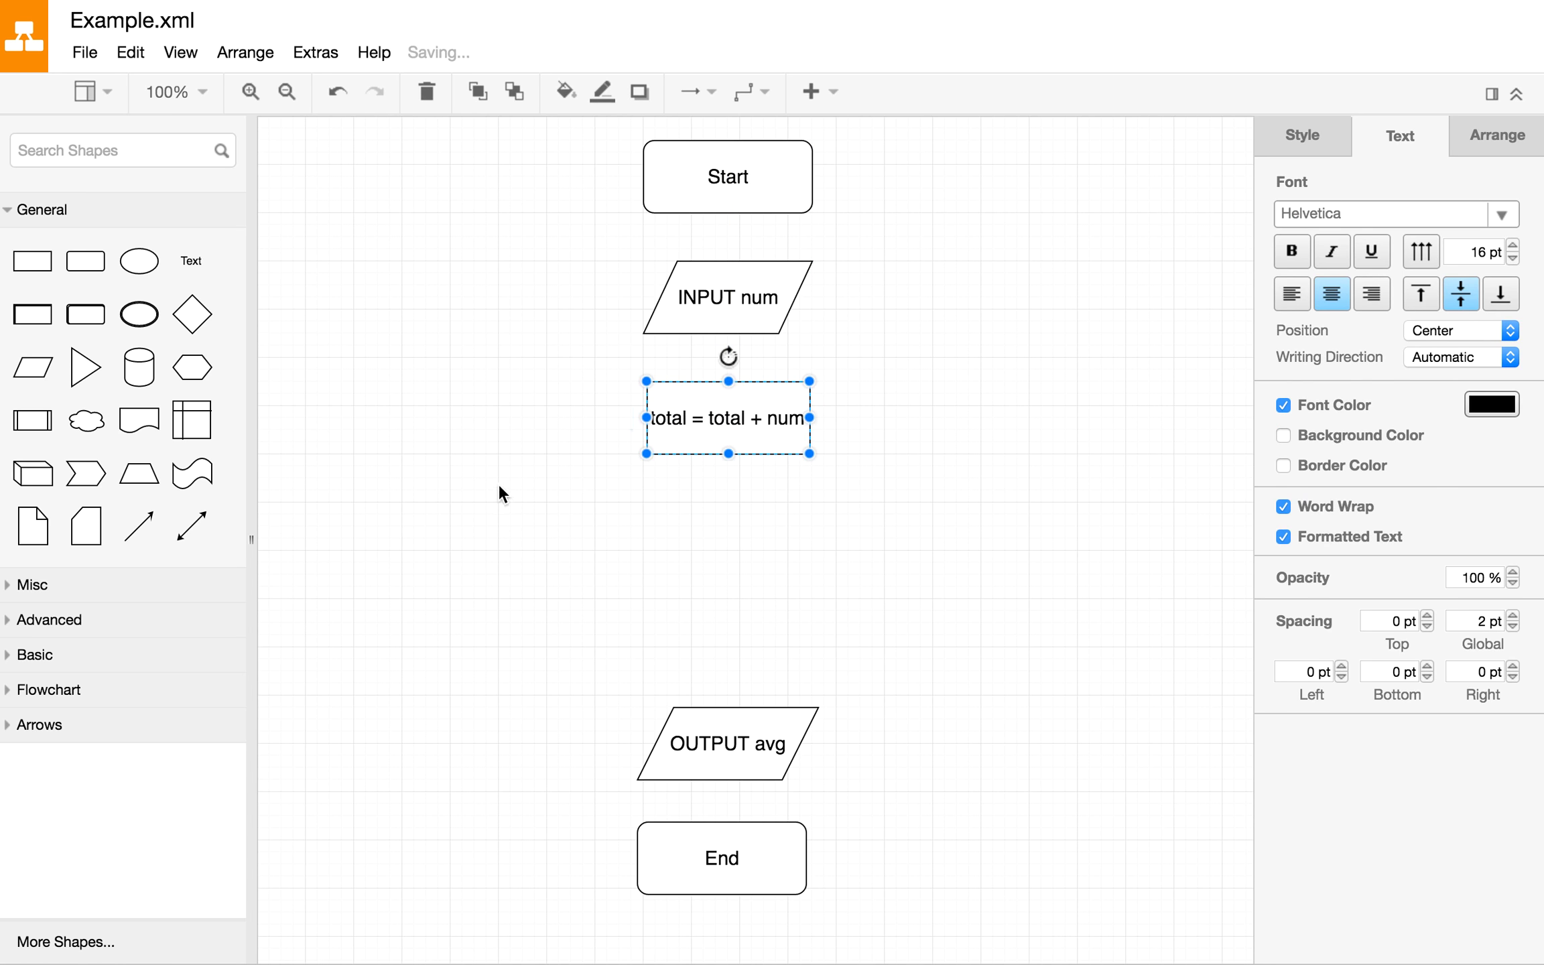
click(498, 484)
Step: Add a diamond directly below the "total = total + num" rectangle and enlarge it to nearly the rectangle's width
click(193, 314)
drag(335, 194, 719, 531)
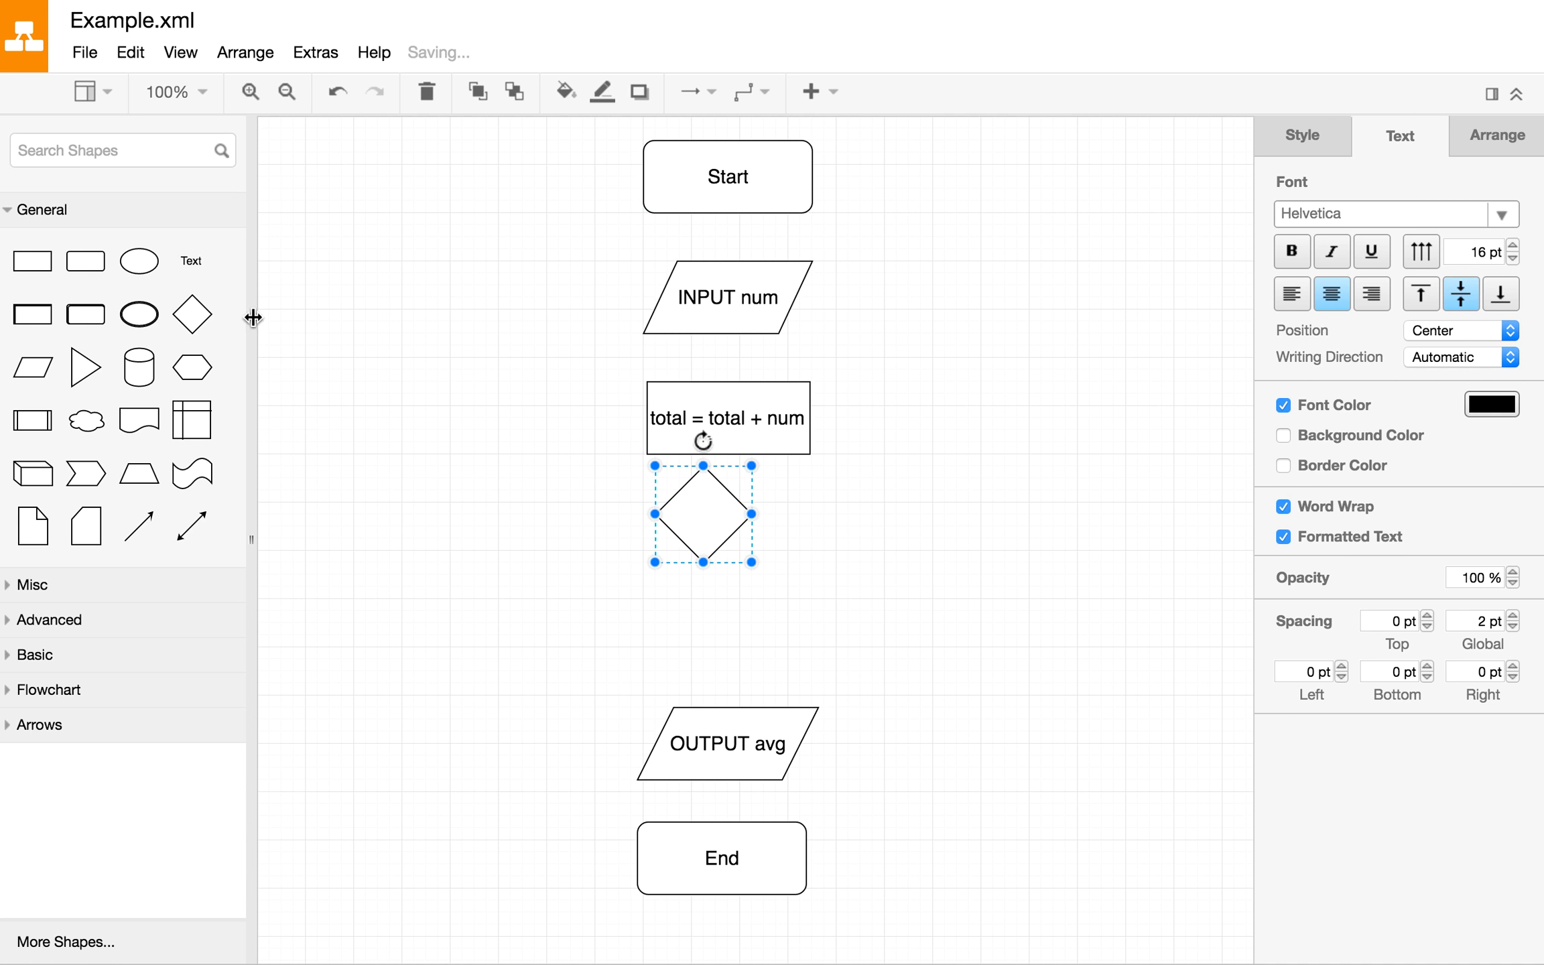
mouse_move(206, 306)
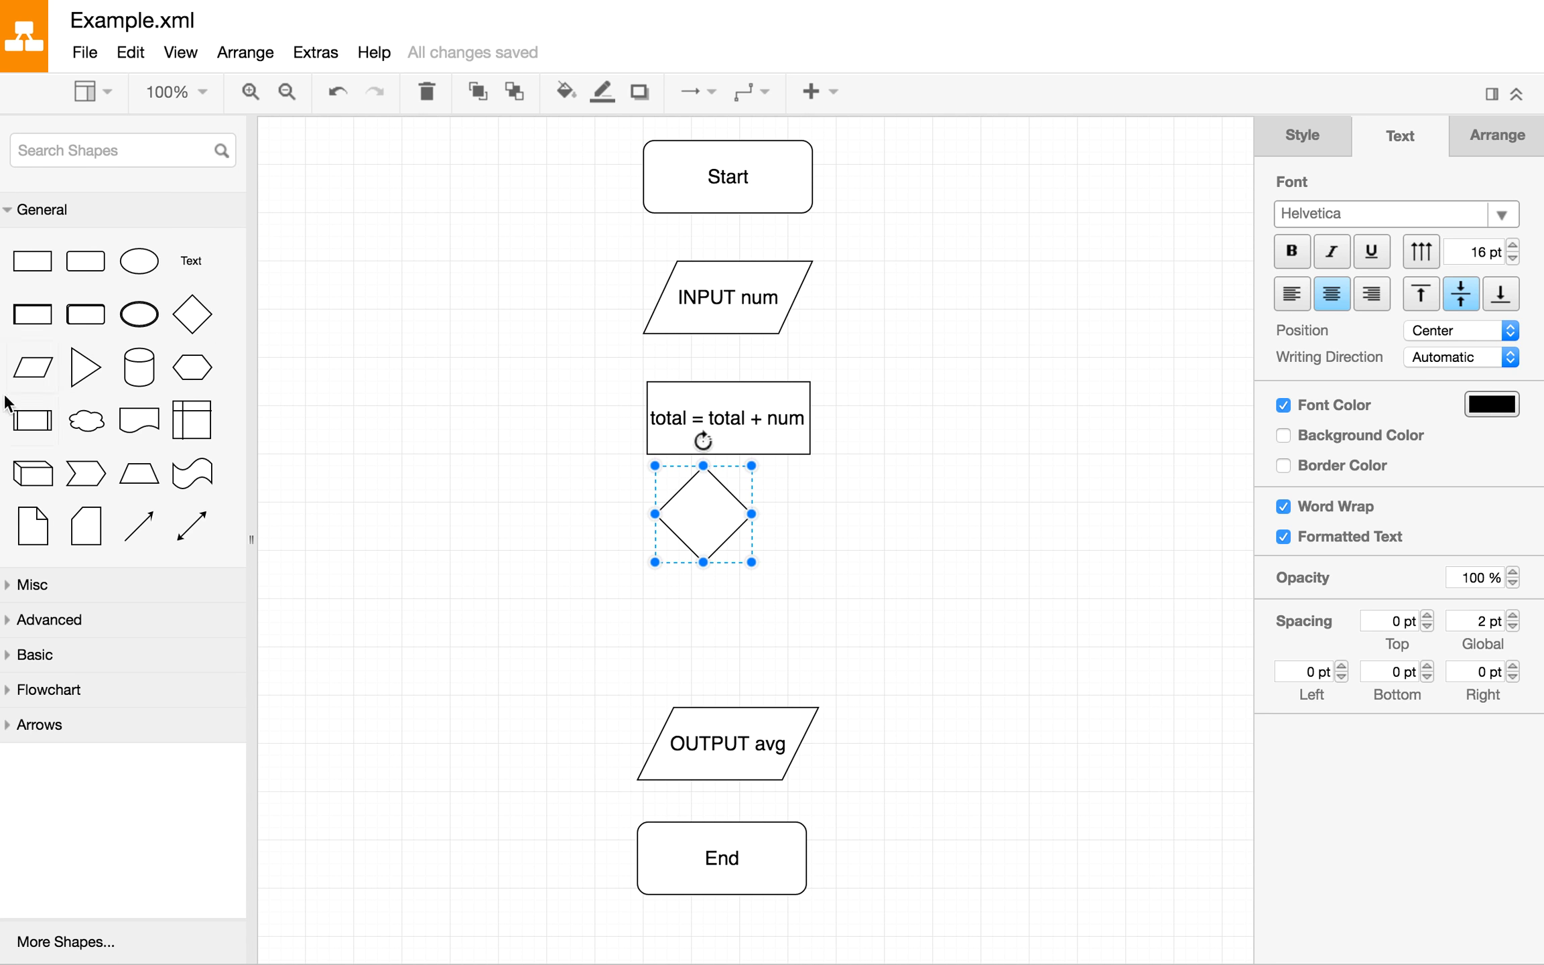
drag(752, 514, 808, 533)
drag(715, 563, 719, 586)
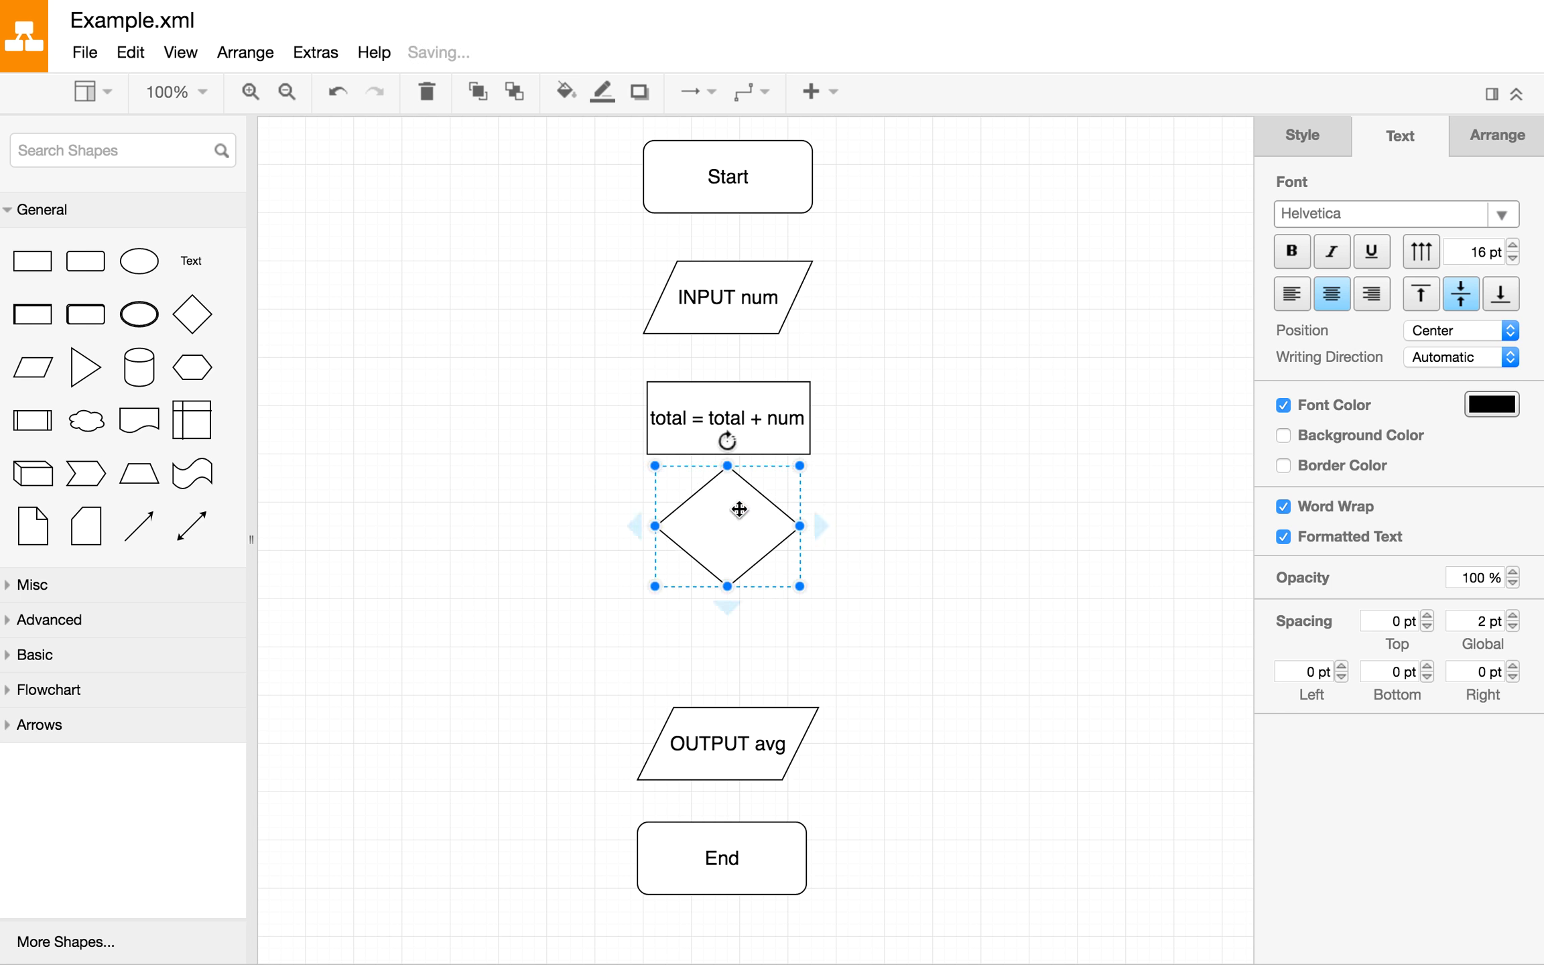
Step: Label the diamond "is count ==1?" with a line break after "is"
double_click(737, 511)
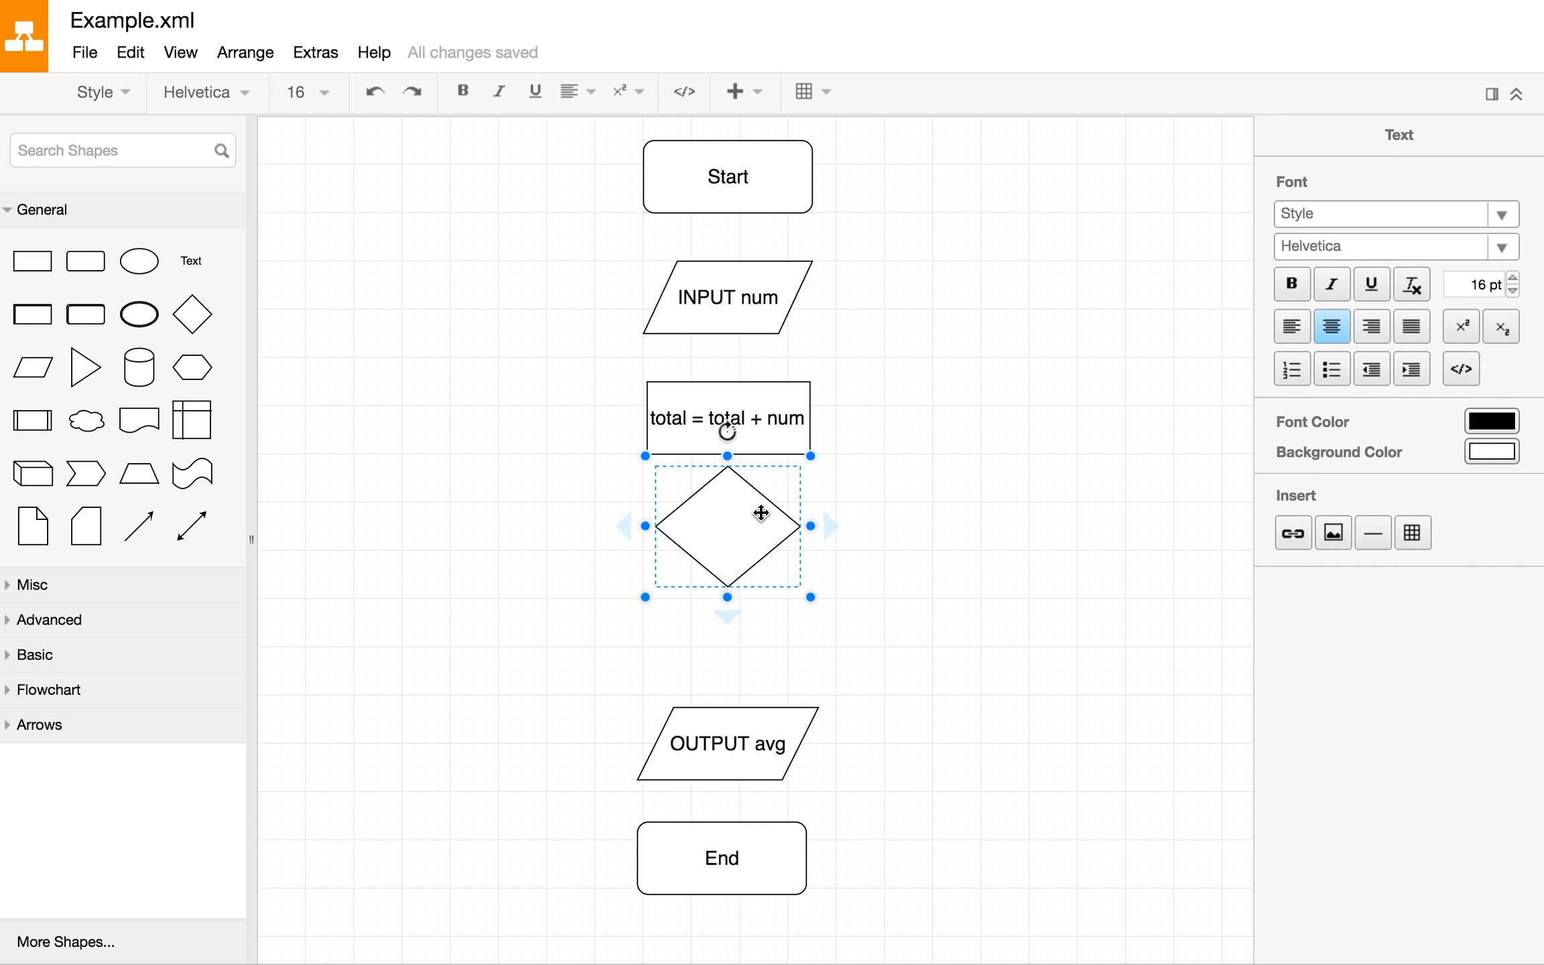
text(is count)
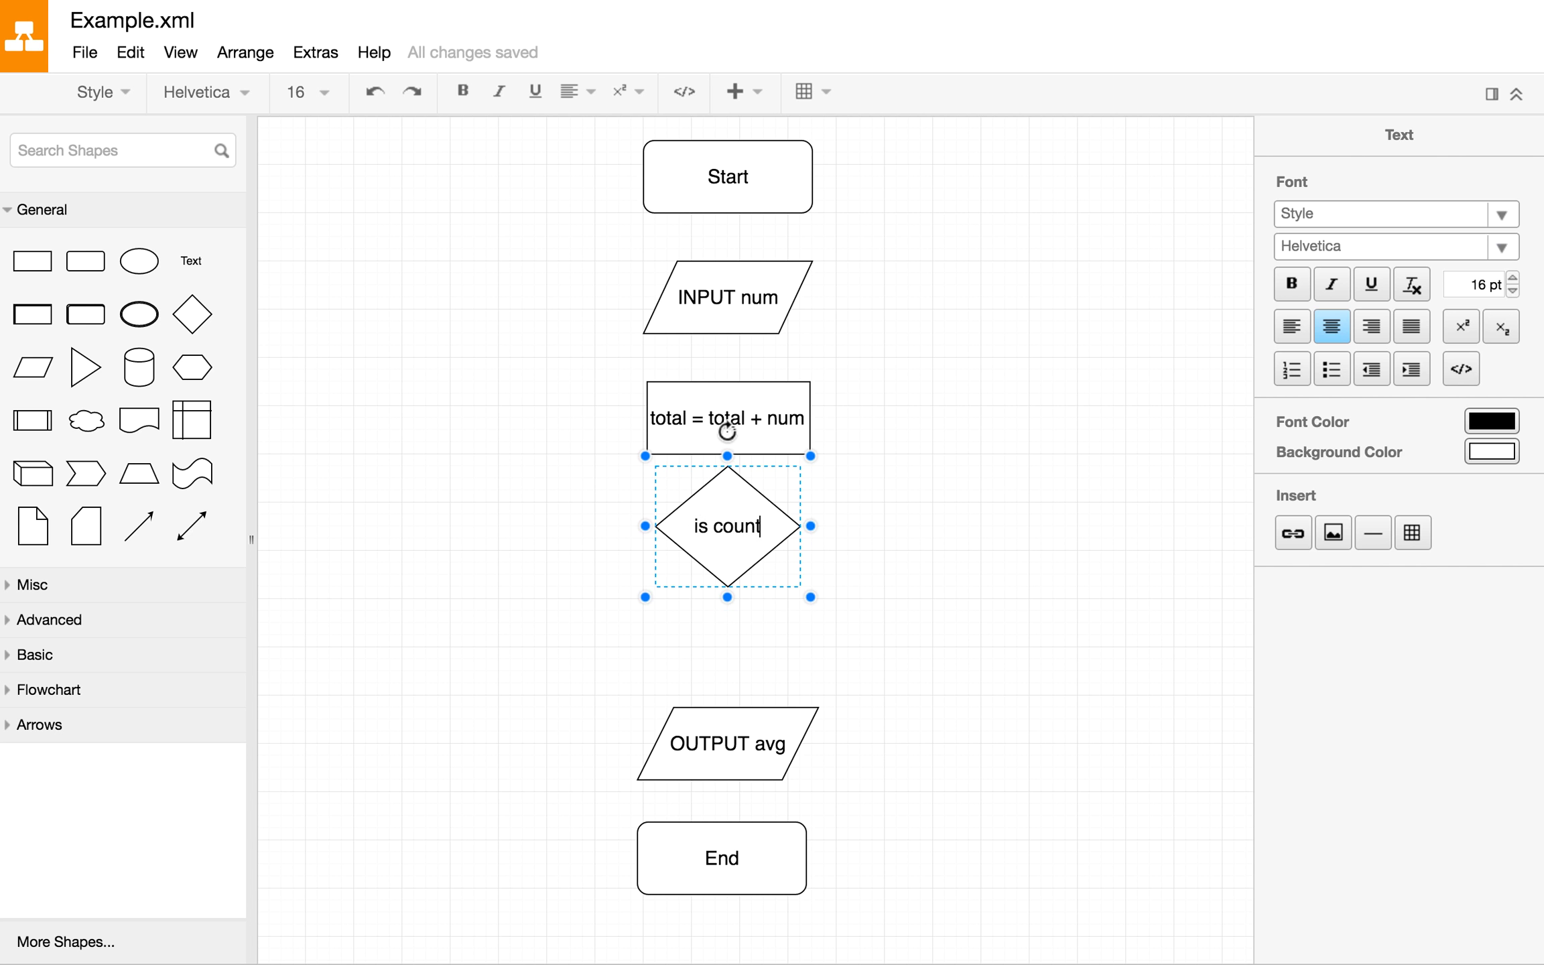
text( ==1?)
double_click(695, 528)
click(691, 528)
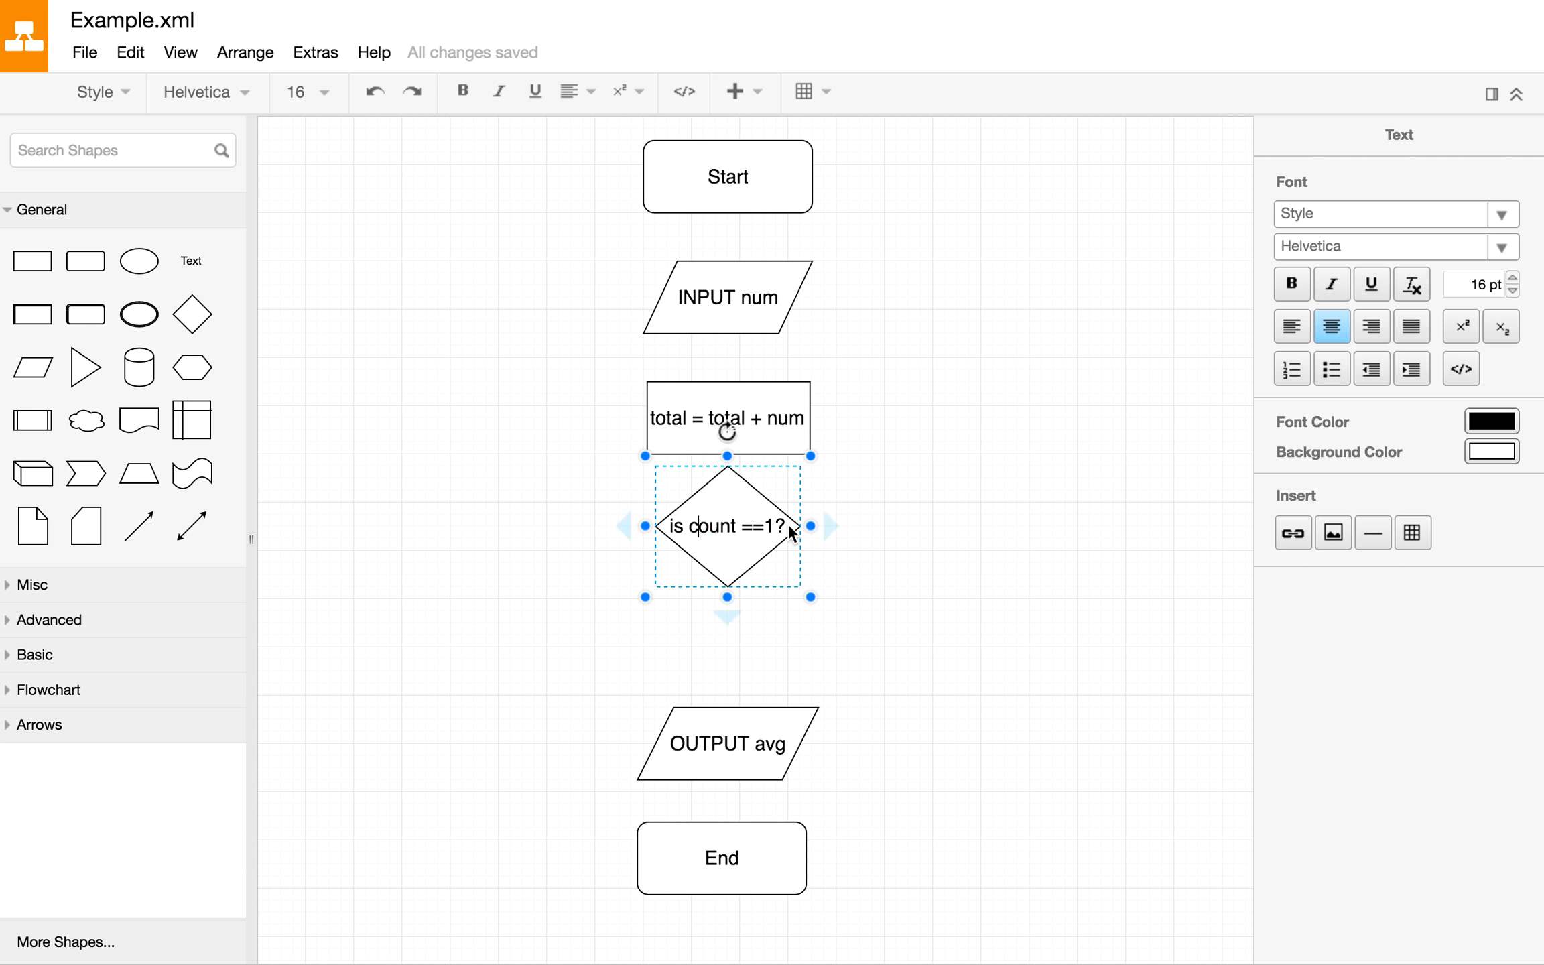
key(Return)
click(880, 593)
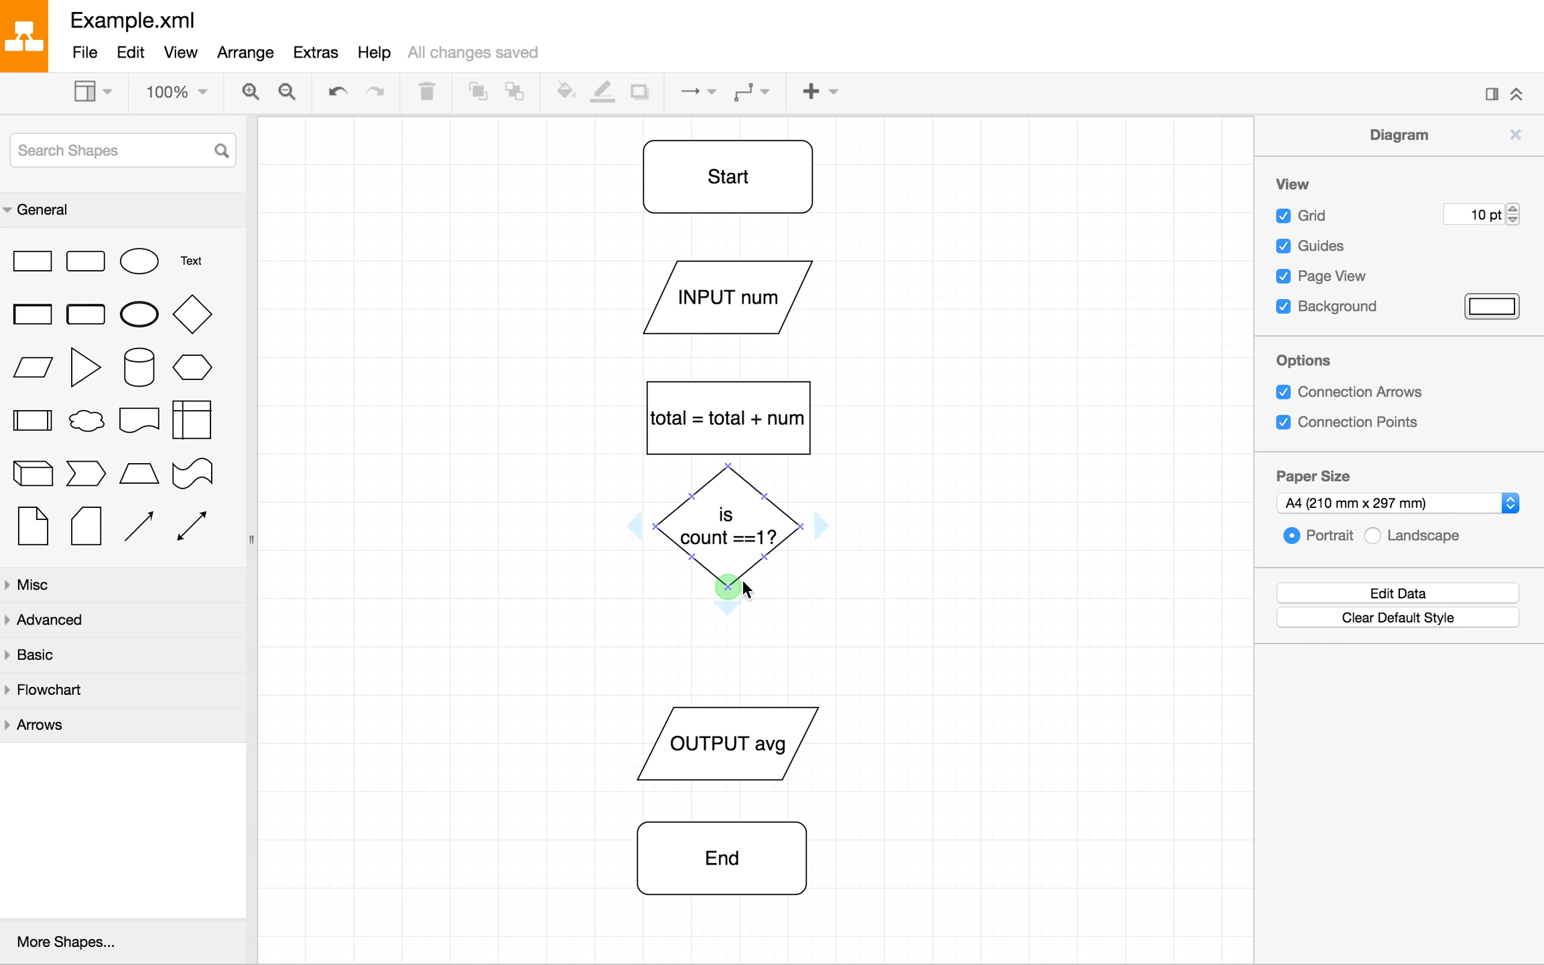
Step: Enlarge the decision diamond to a height of 110 and the Start shape's width, and move it down between the rectangle and OUTPUT avg
click(738, 553)
drag(727, 589, 727, 600)
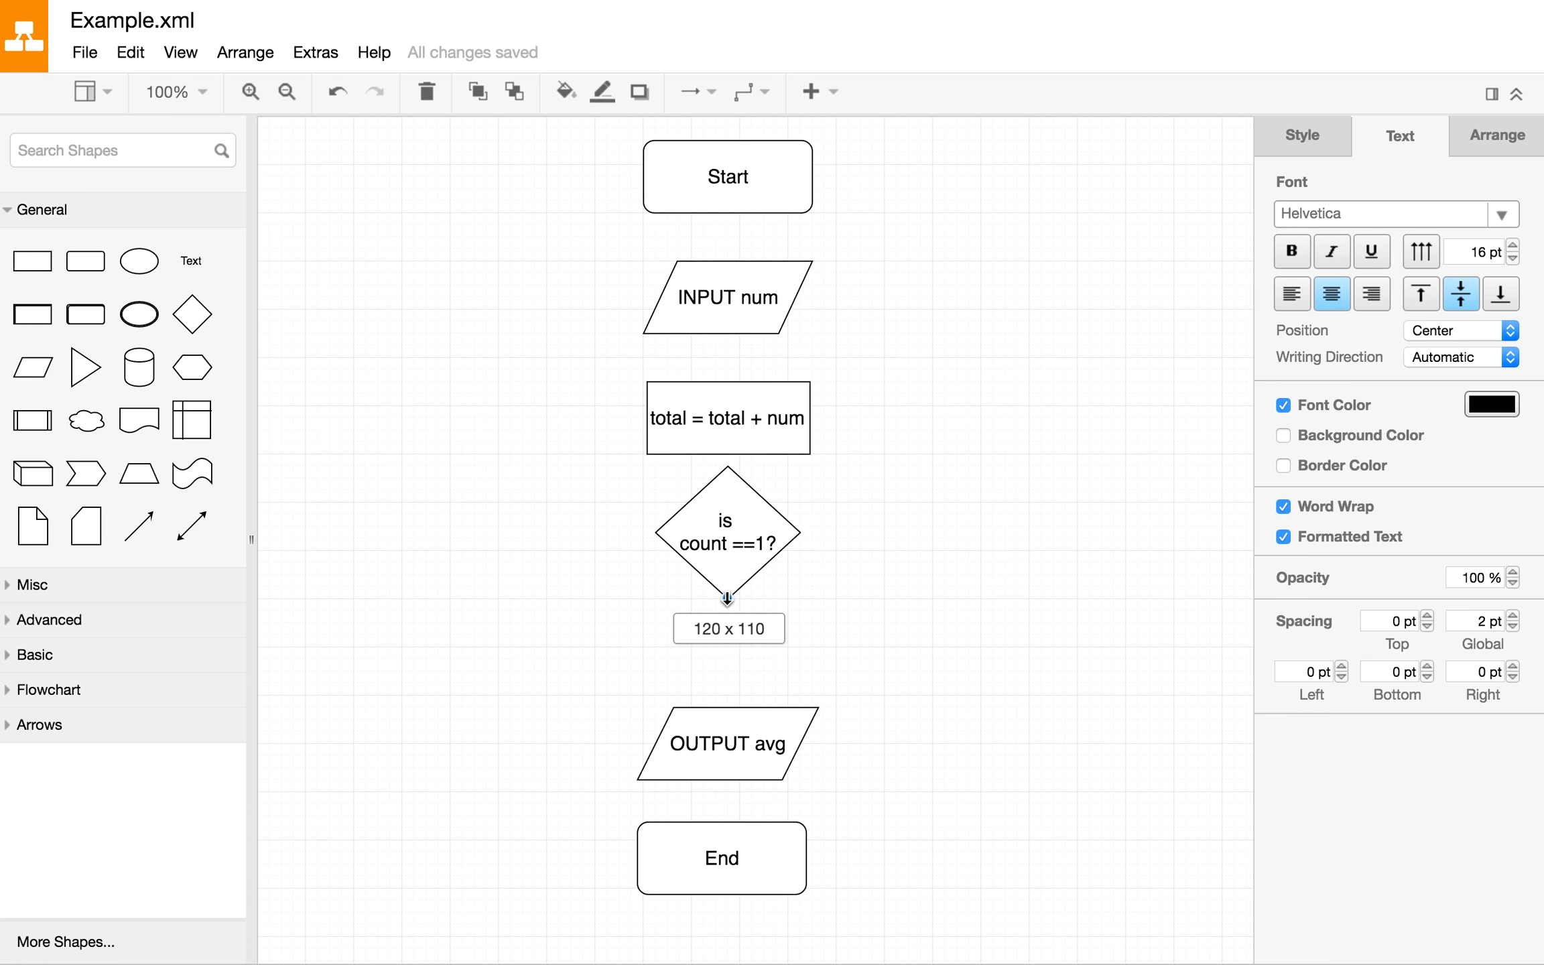
click(935, 594)
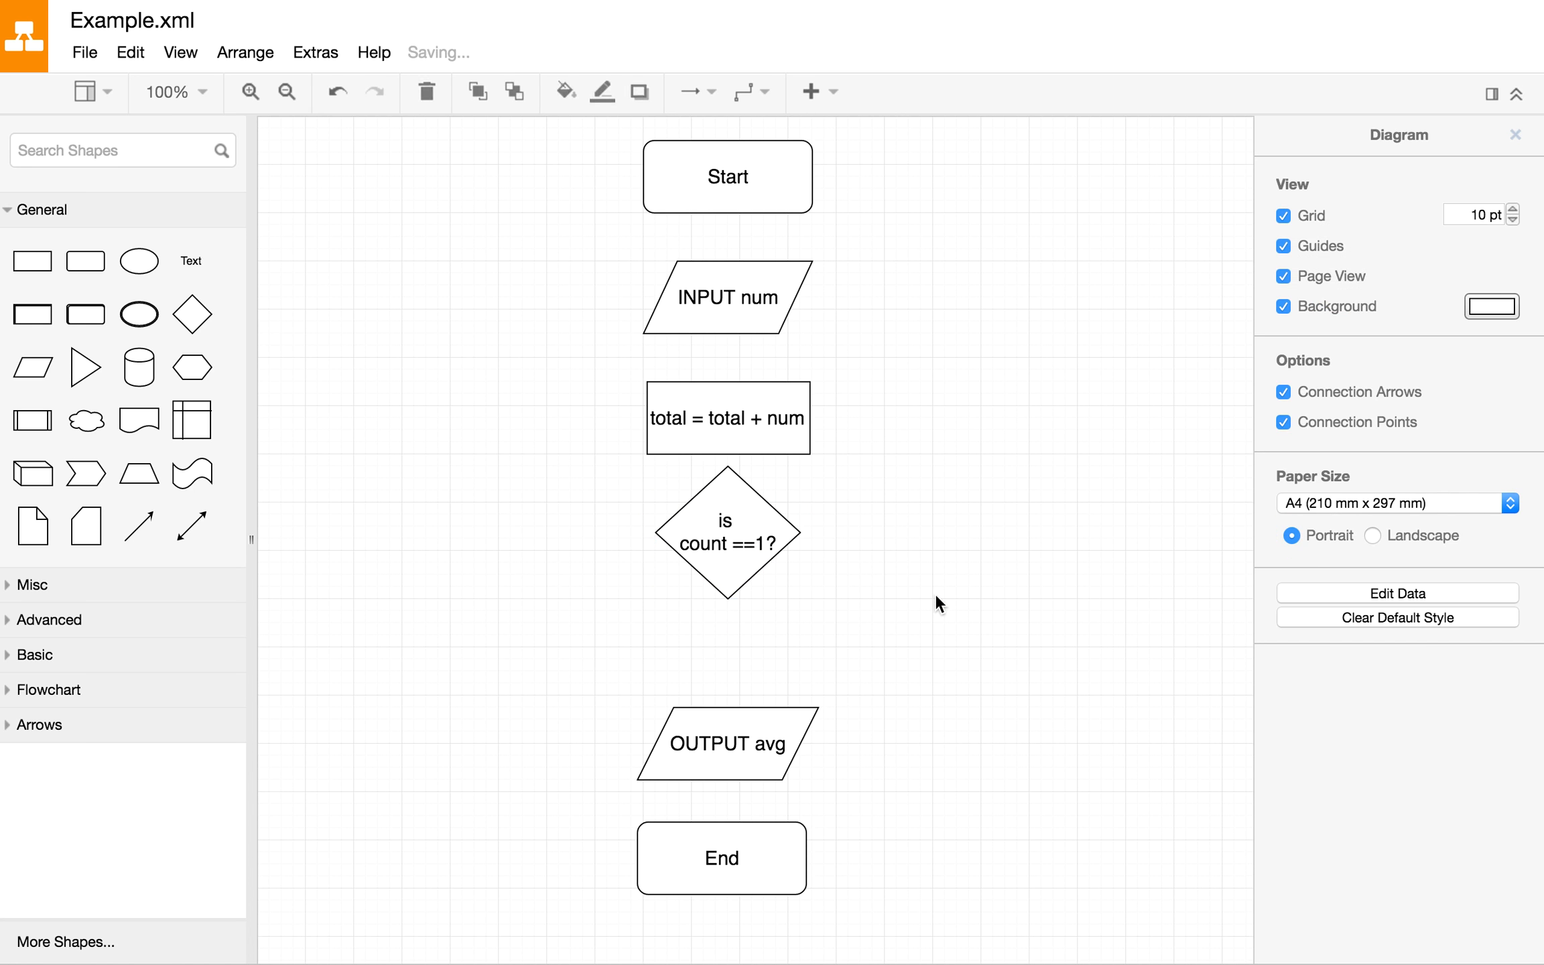
click(803, 536)
drag(803, 537, 813, 533)
click(659, 532)
drag(658, 531, 643, 531)
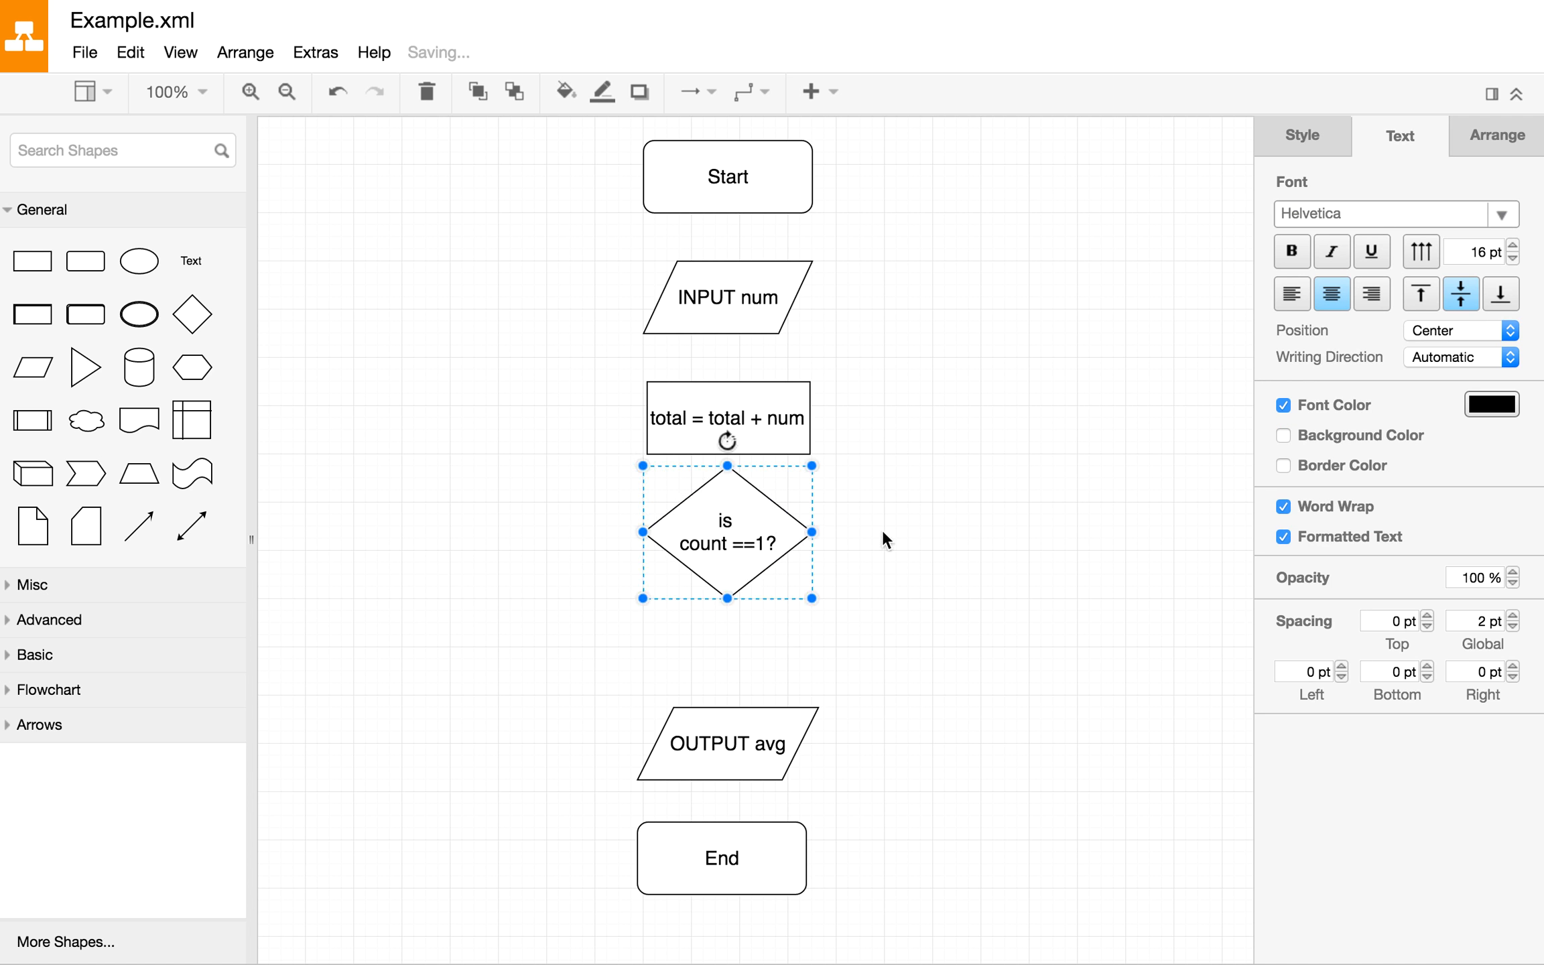
click(937, 571)
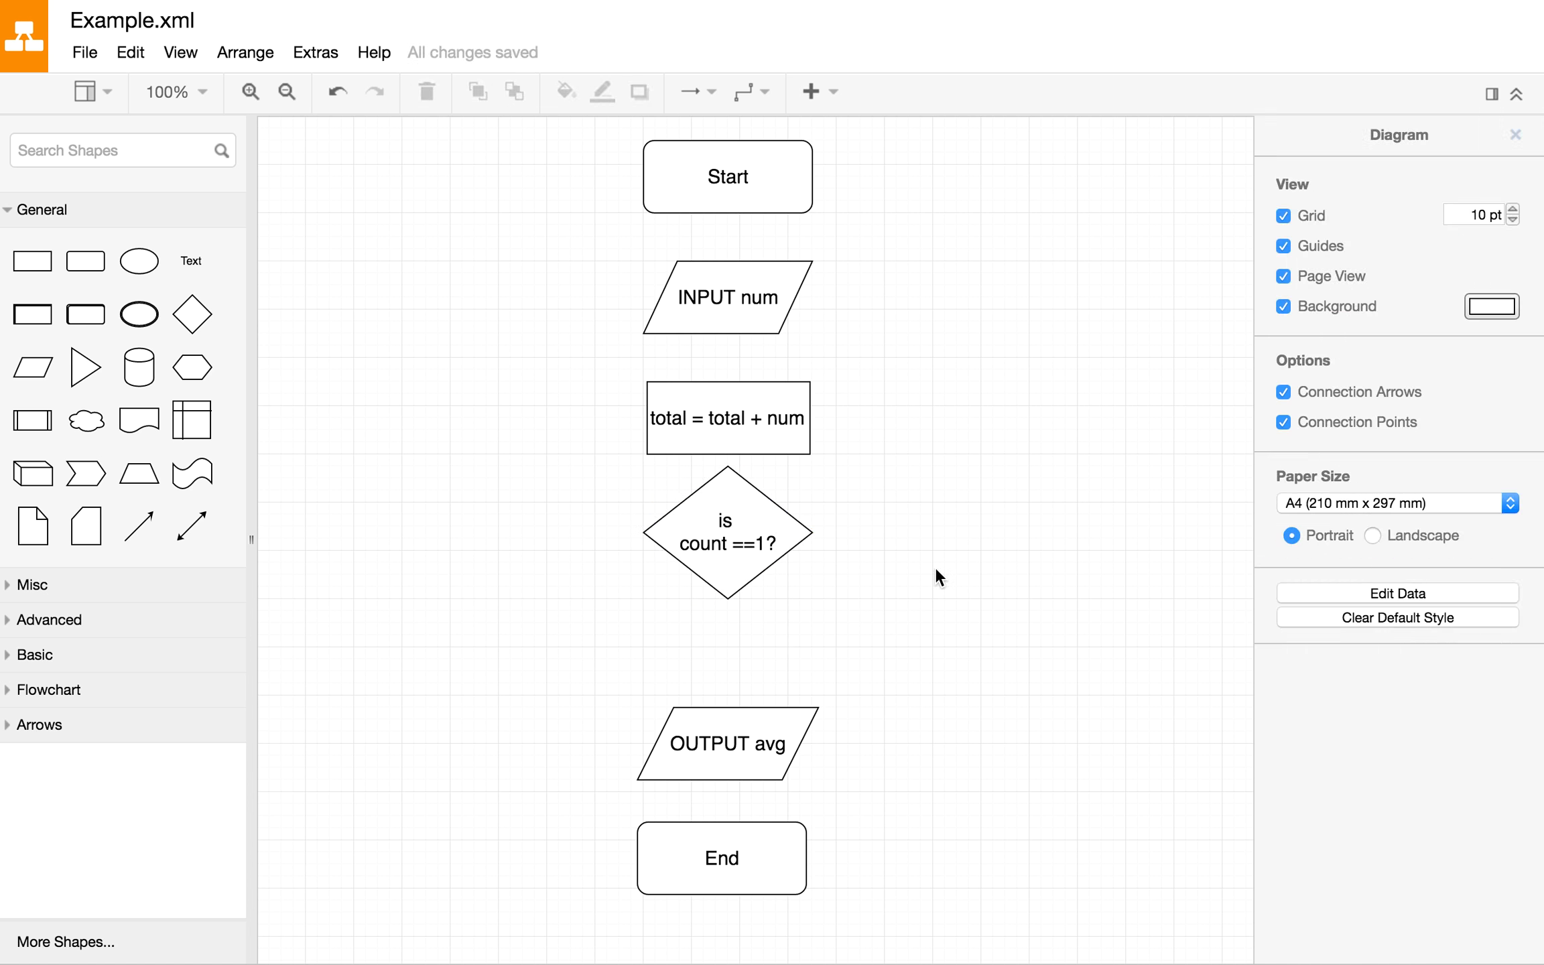
drag(733, 529, 734, 567)
click(843, 596)
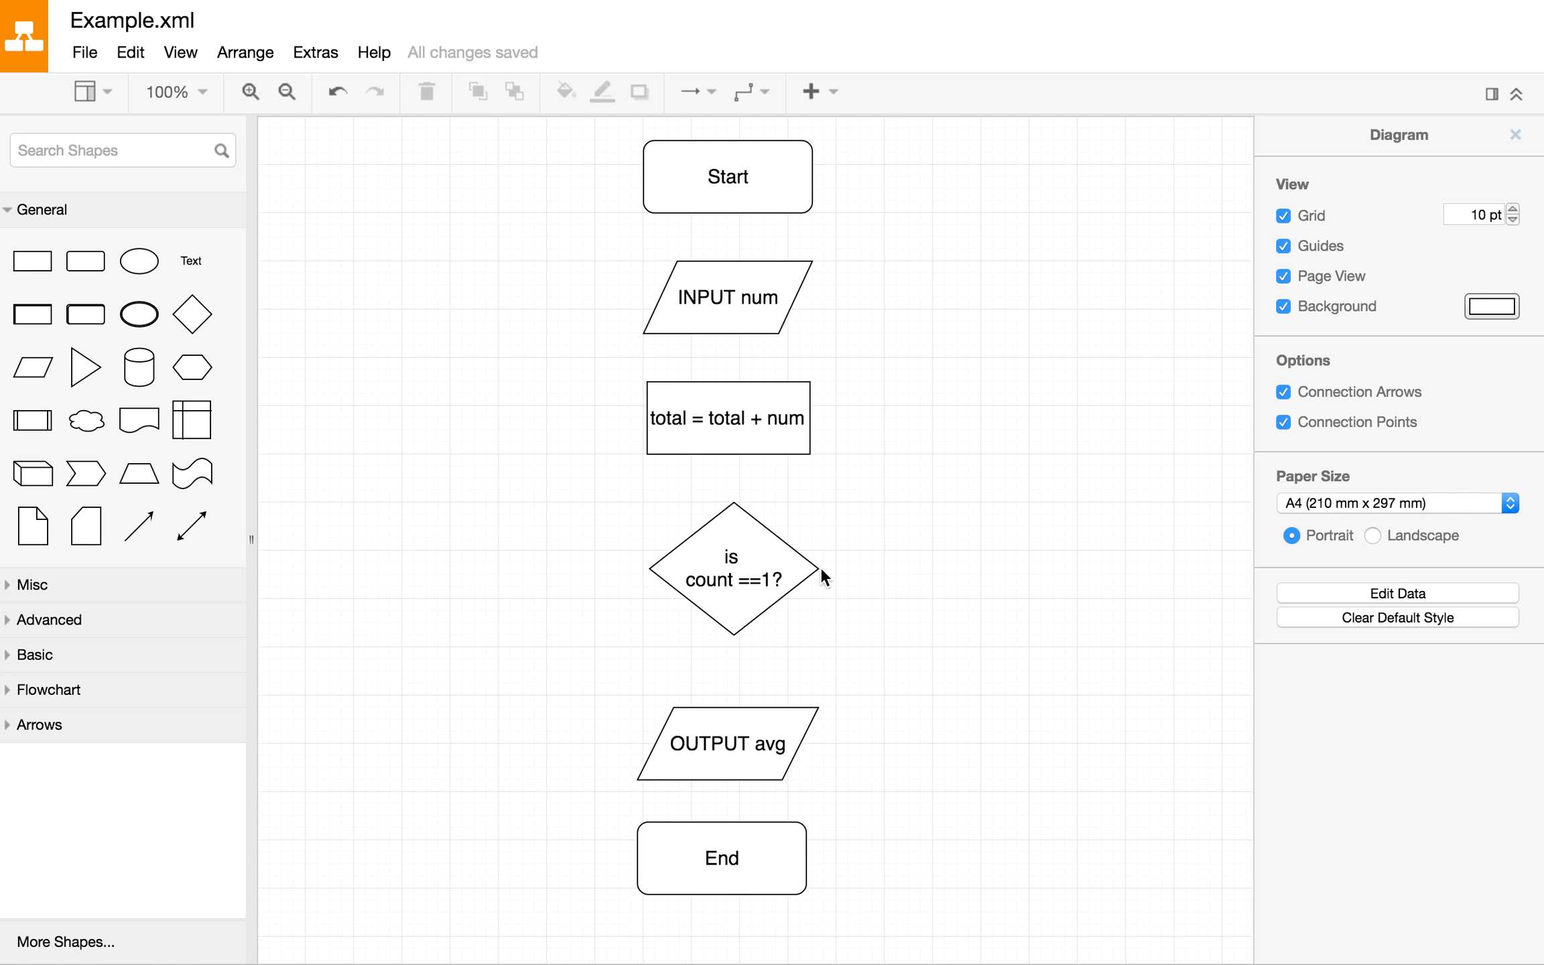
Step: Connect Start to INPUT num and INPUT num to the "total = total + num" rectangle with arrows
click(744, 566)
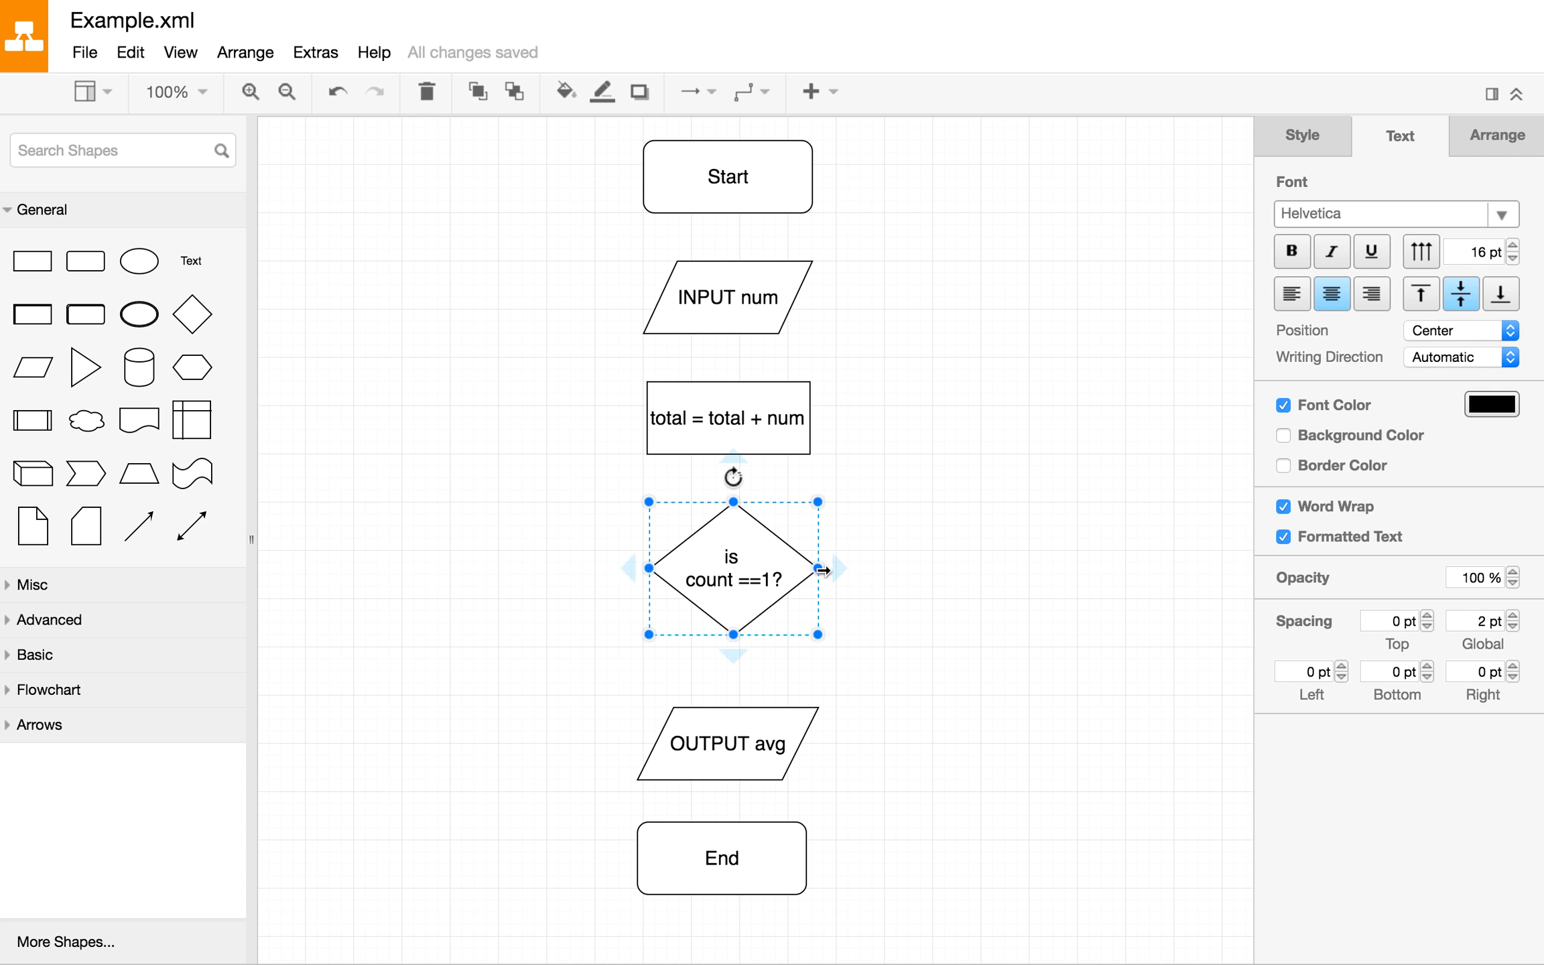
click(881, 403)
drag(731, 214, 727, 260)
click(729, 331)
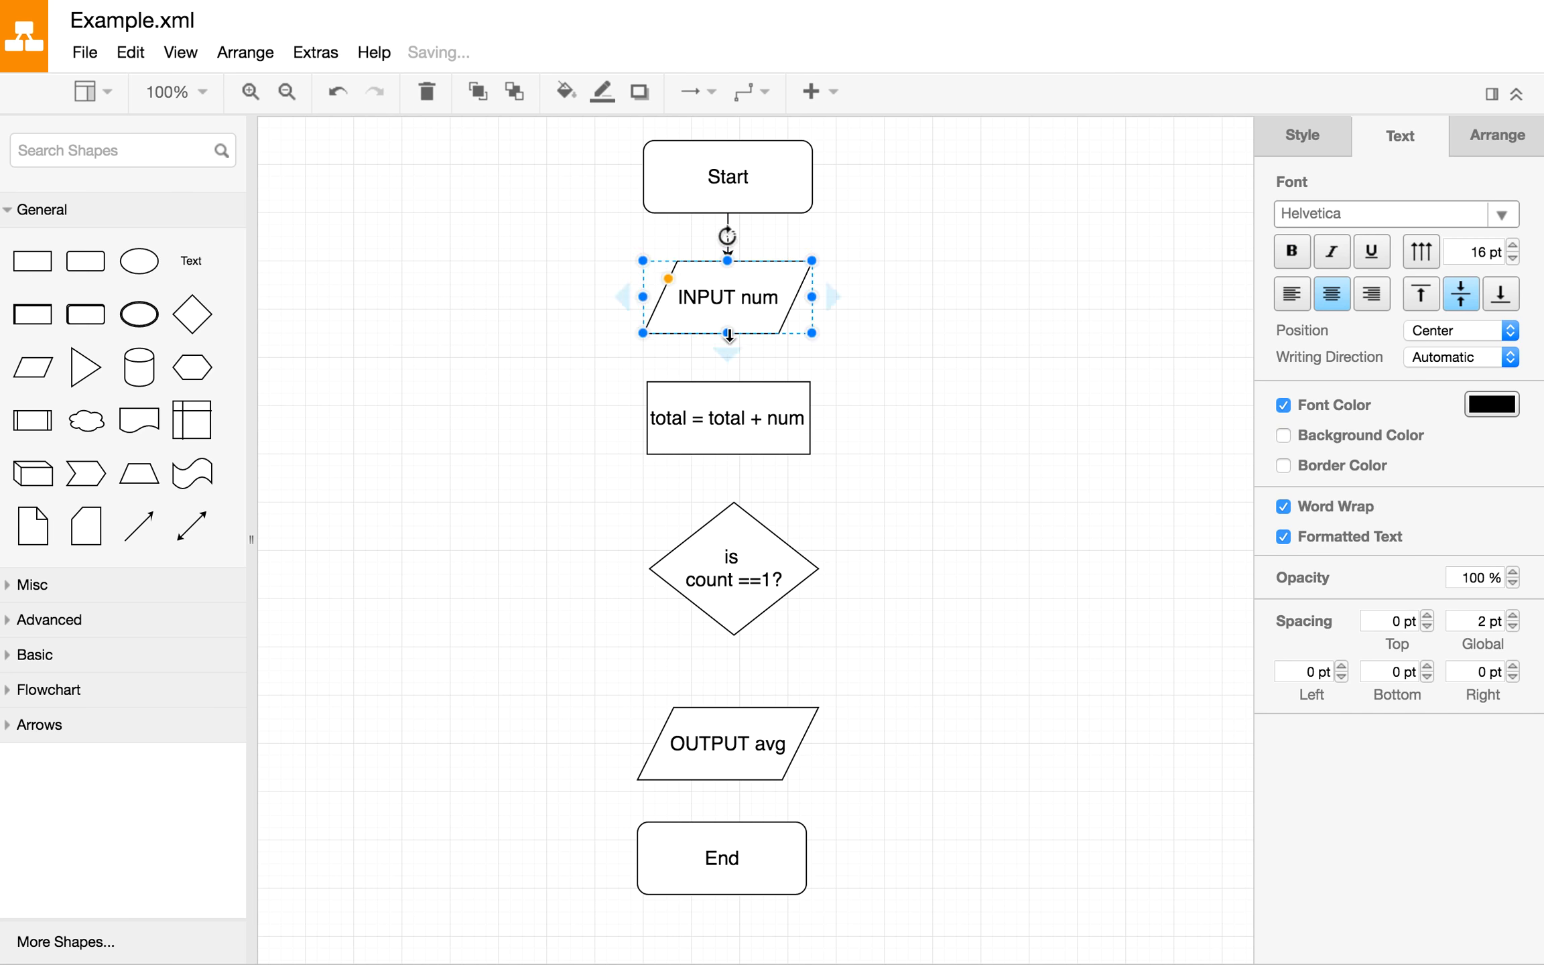
click(742, 356)
drag(728, 328, 729, 380)
click(841, 392)
Step: Shift the "total = total + num" rectangle and the decision diamond slightly so they are centred beneath INPUT num
click(700, 419)
click(891, 451)
click(759, 573)
drag(760, 573, 753, 573)
click(902, 542)
click(744, 451)
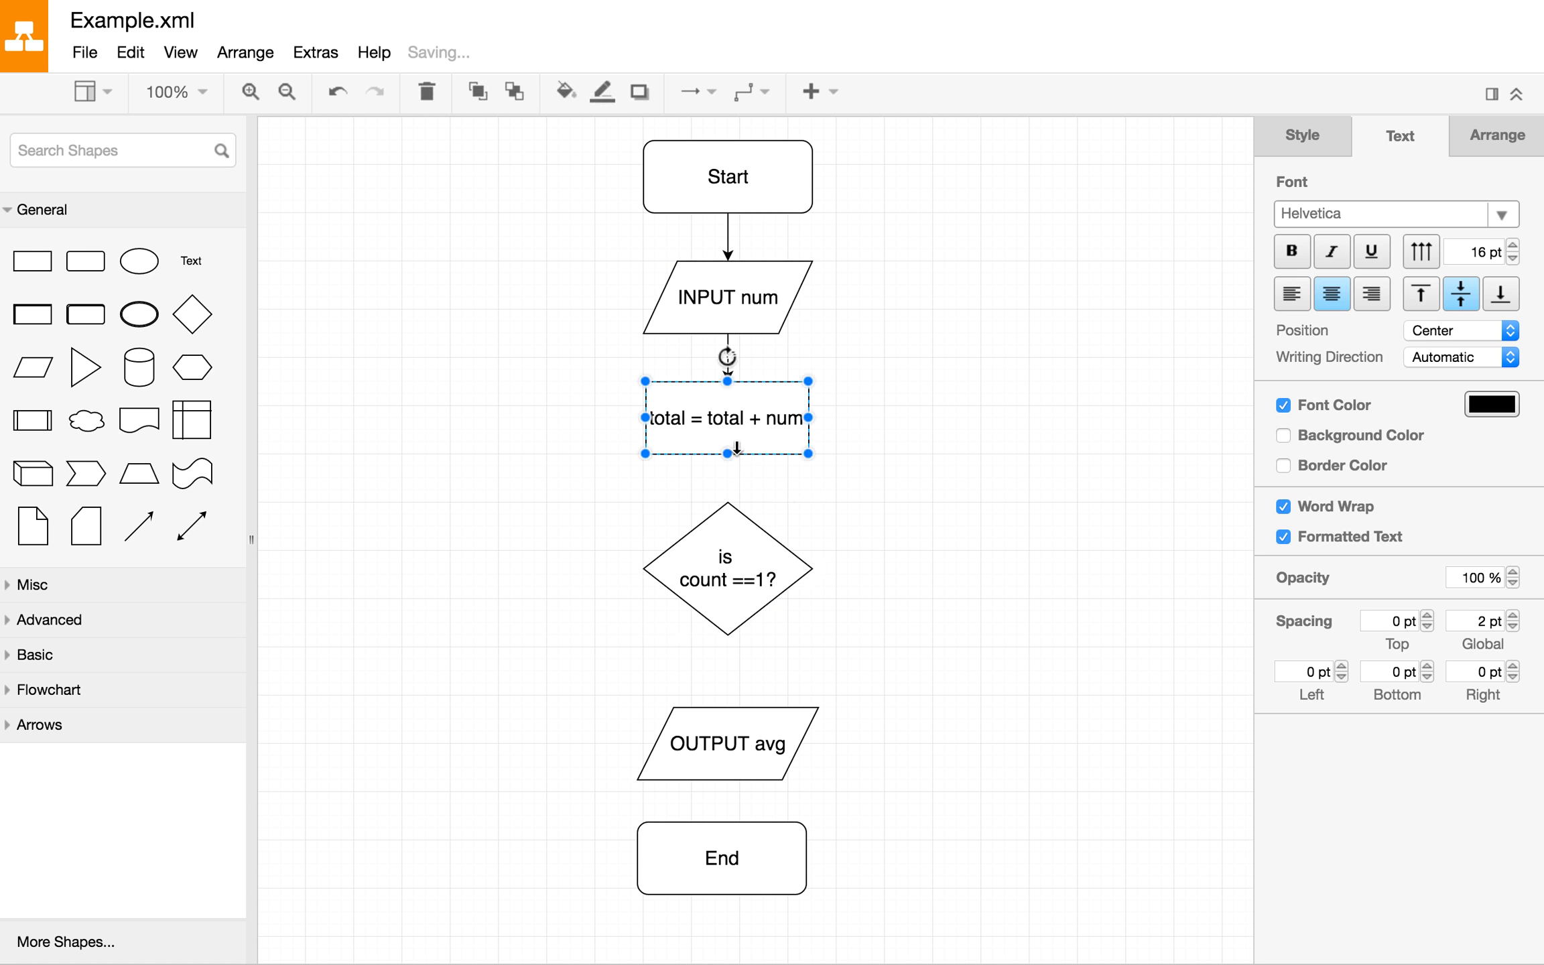
click(897, 548)
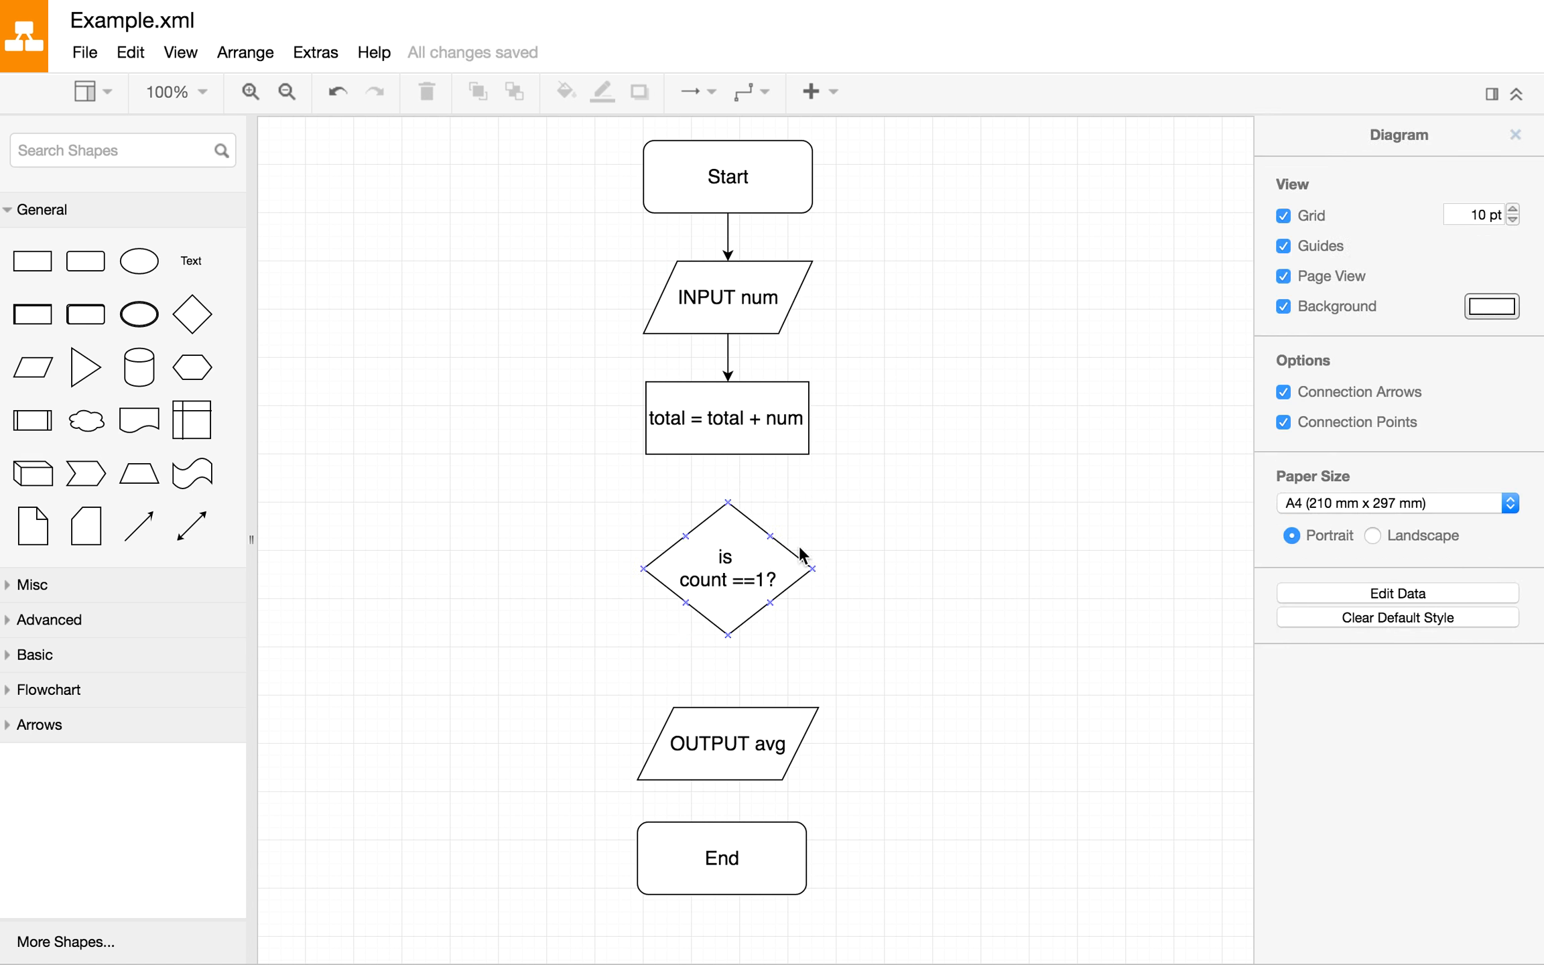
Step: Change the rectangle's label to "total = 0"
double_click(697, 421)
click(715, 418)
drag(710, 419, 805, 418)
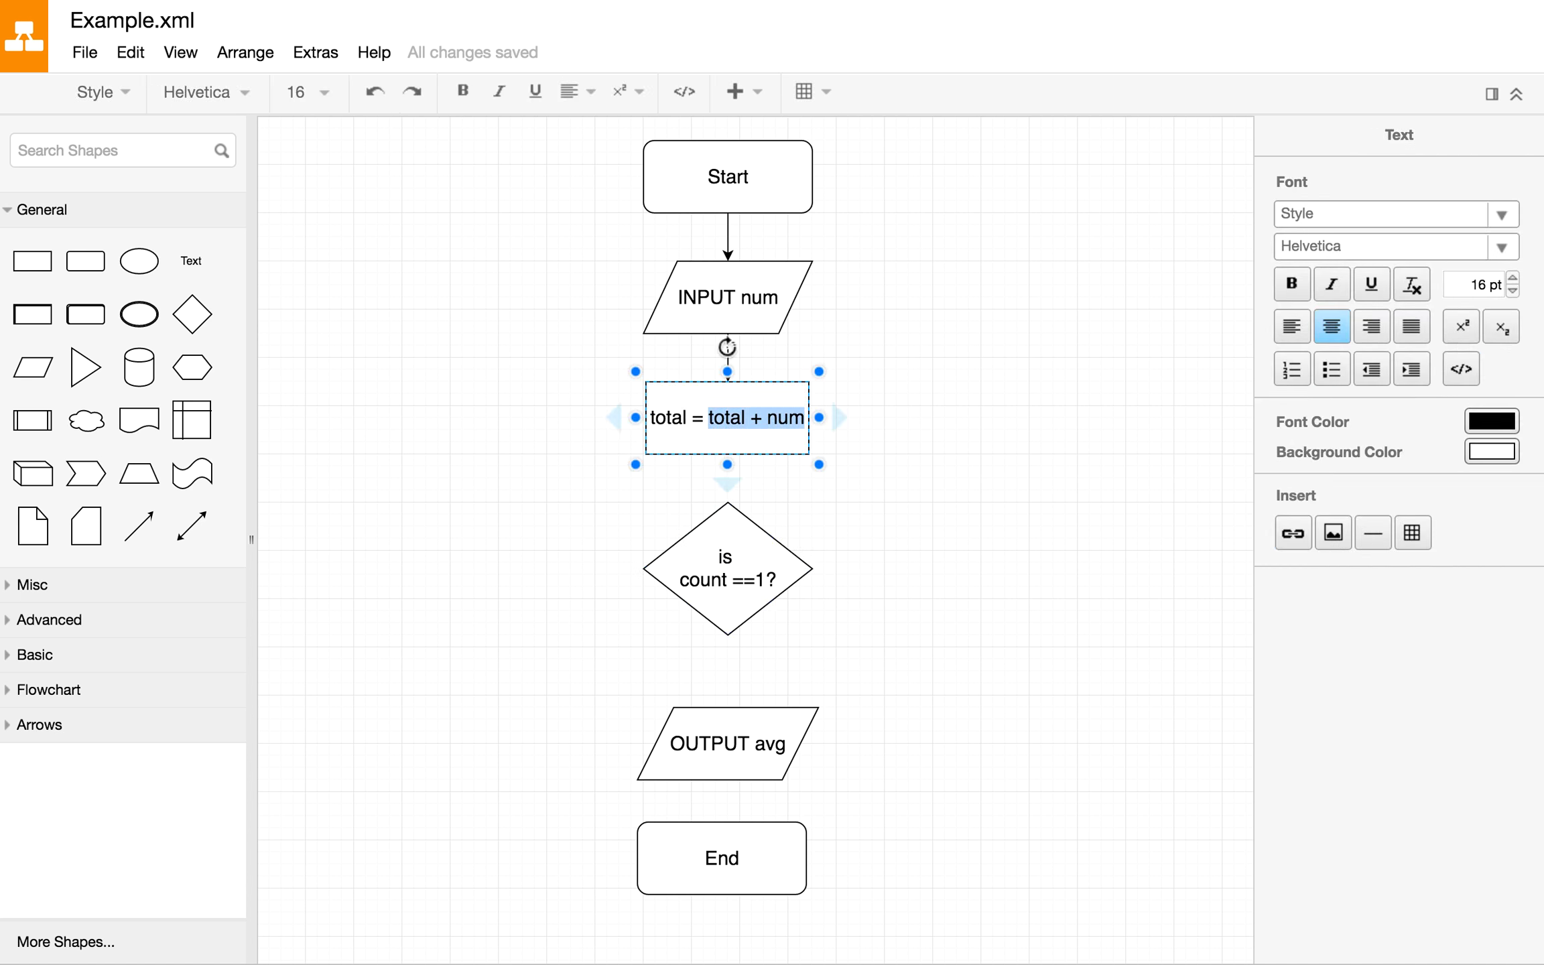
text(1)
click(839, 488)
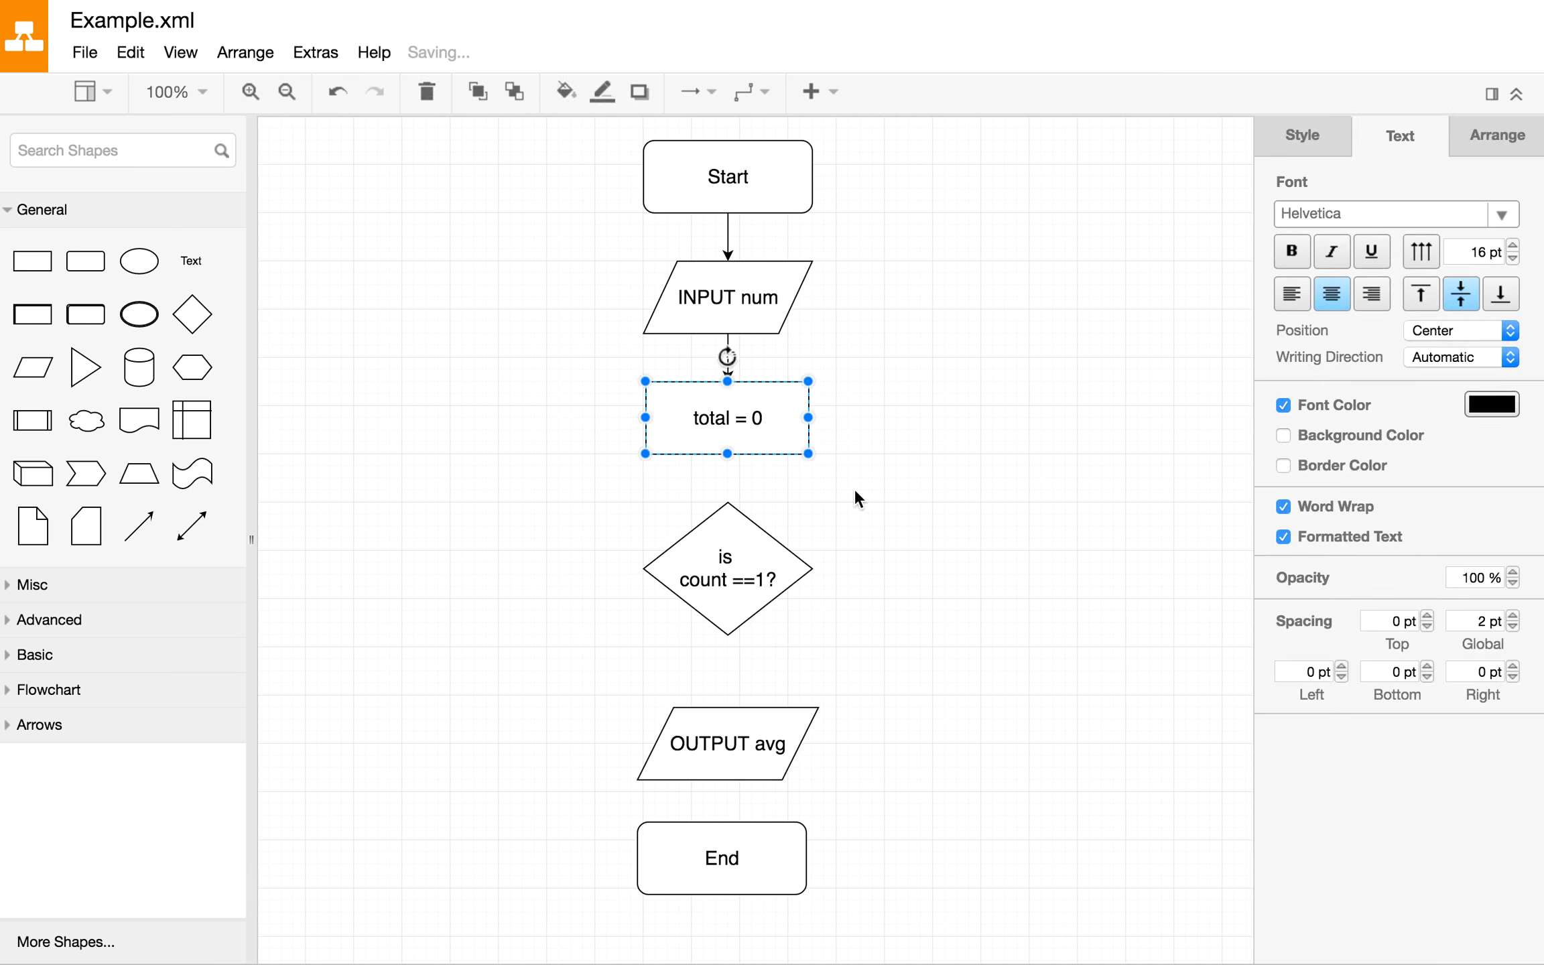
Step: Add a second line reading "count = 1" to the "total = 0" rectangle's label
double_click(799, 429)
click(768, 420)
key(Return)
text(count = 1)
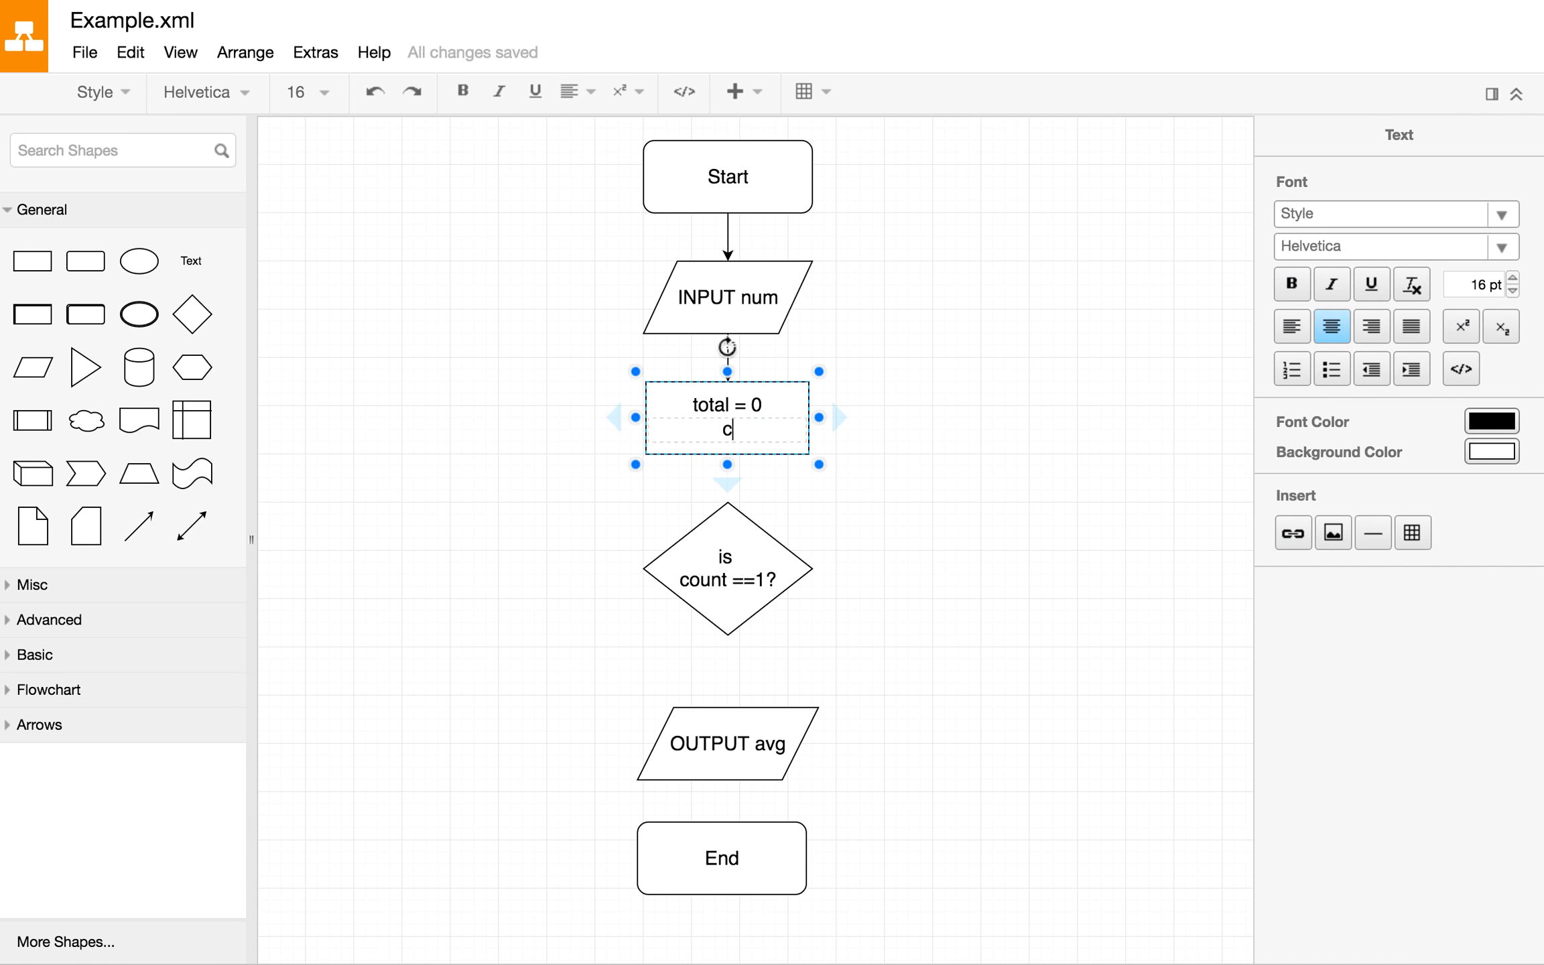
click(895, 502)
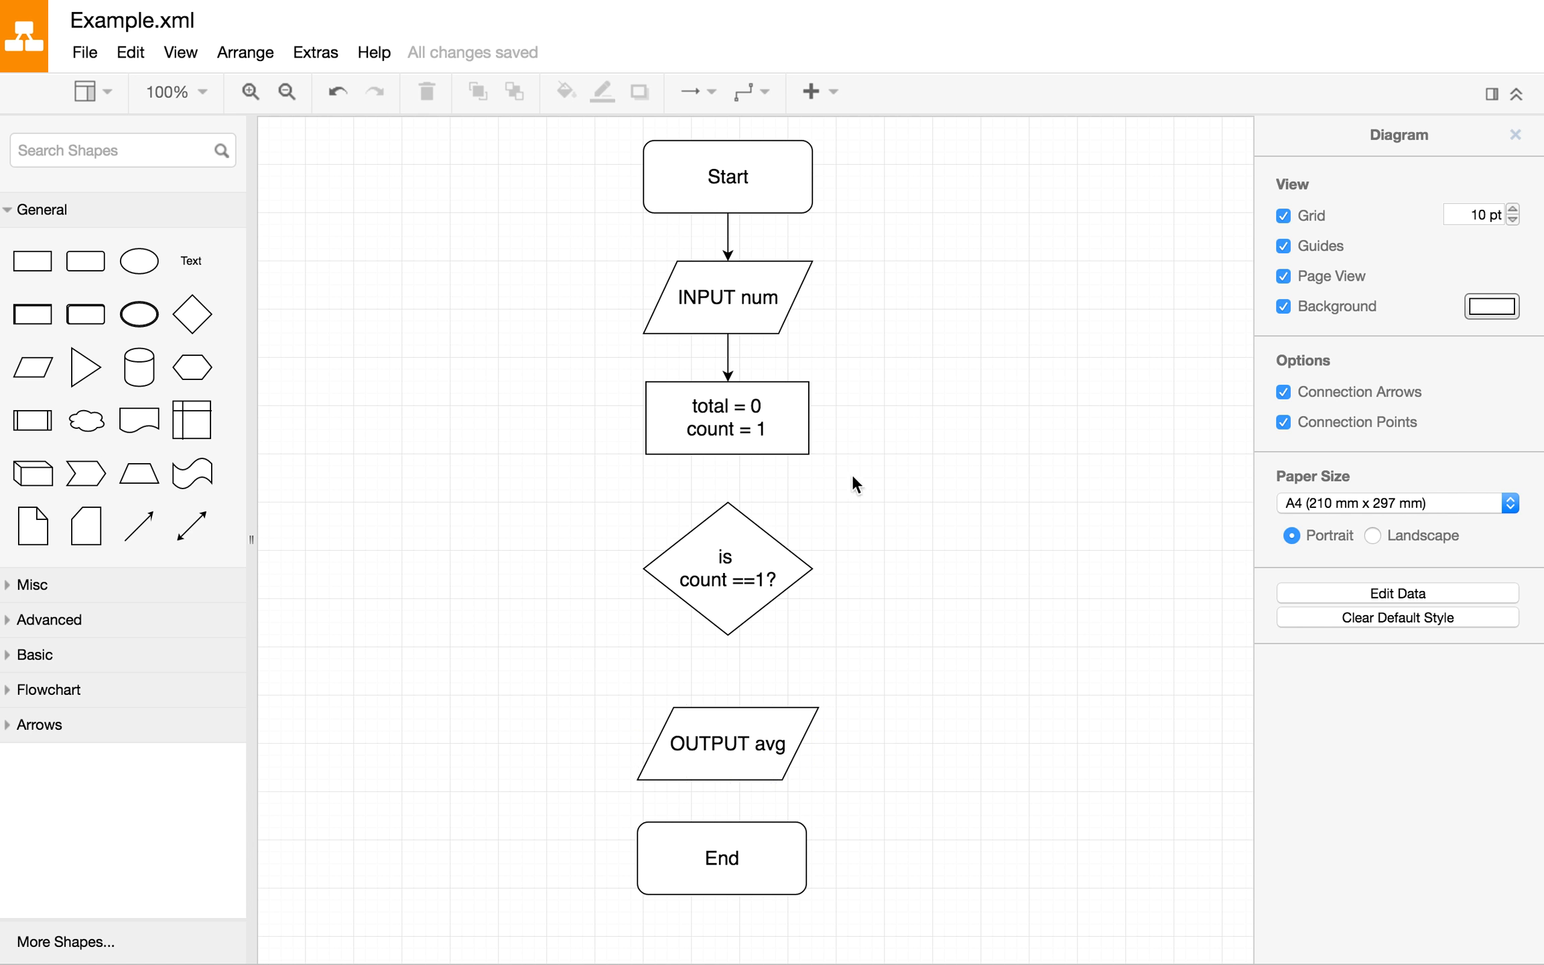
Step: Move the decision diamond down to just above OUTPUT avg, and cut out the INPUT num shape along with its two arrows
drag(734, 586, 734, 621)
click(924, 578)
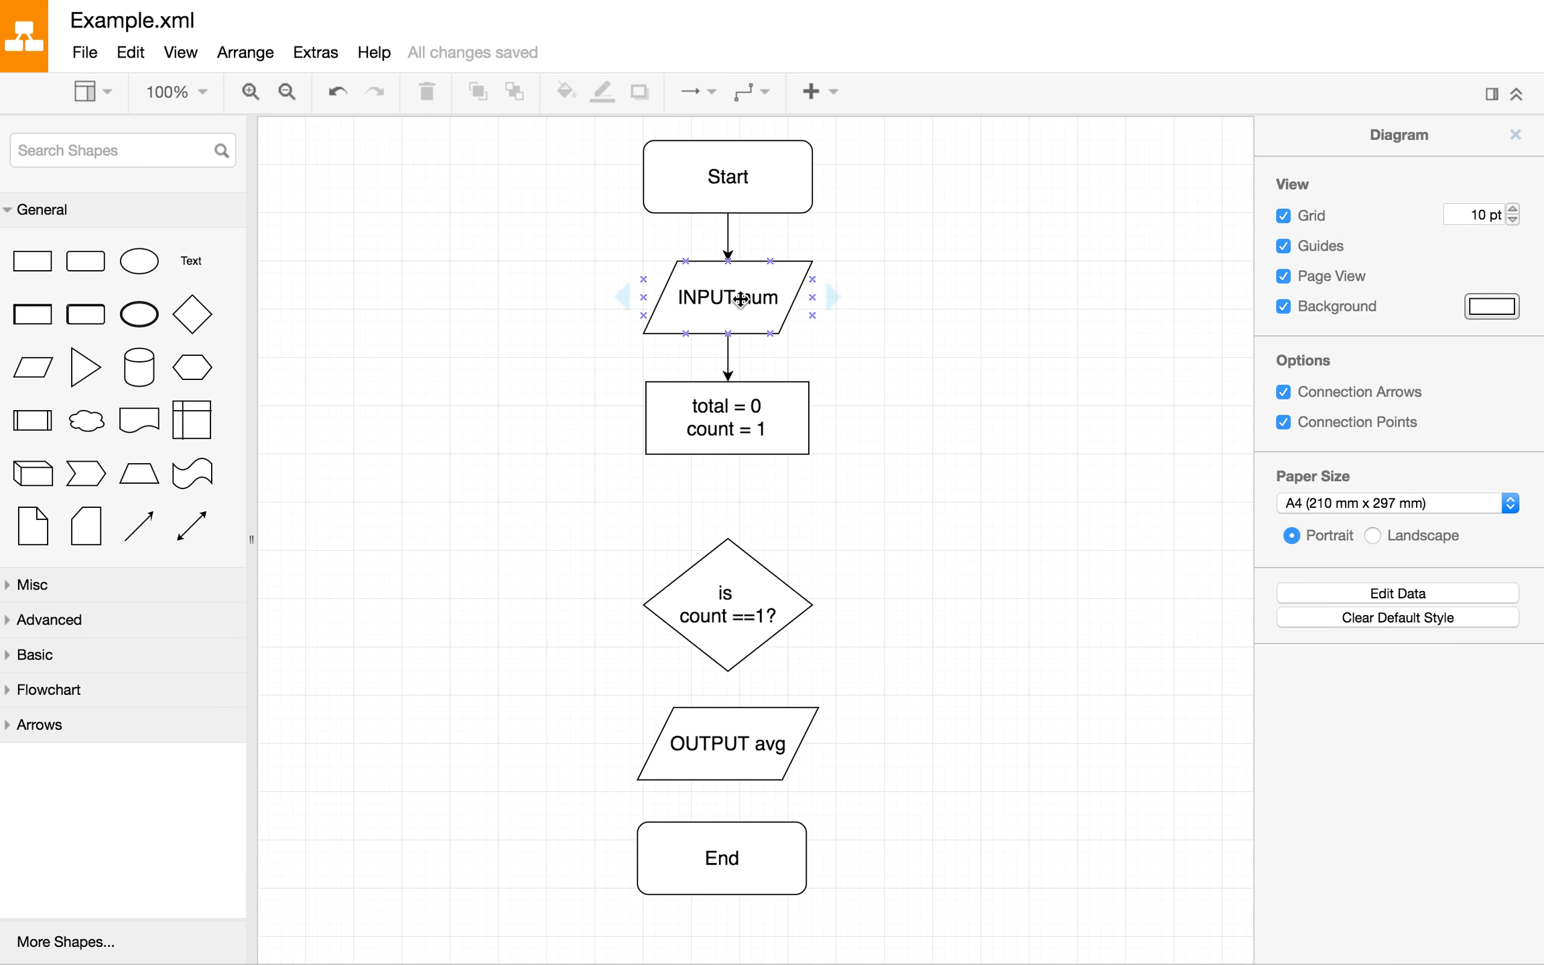
click(754, 299)
drag(755, 299, 903, 300)
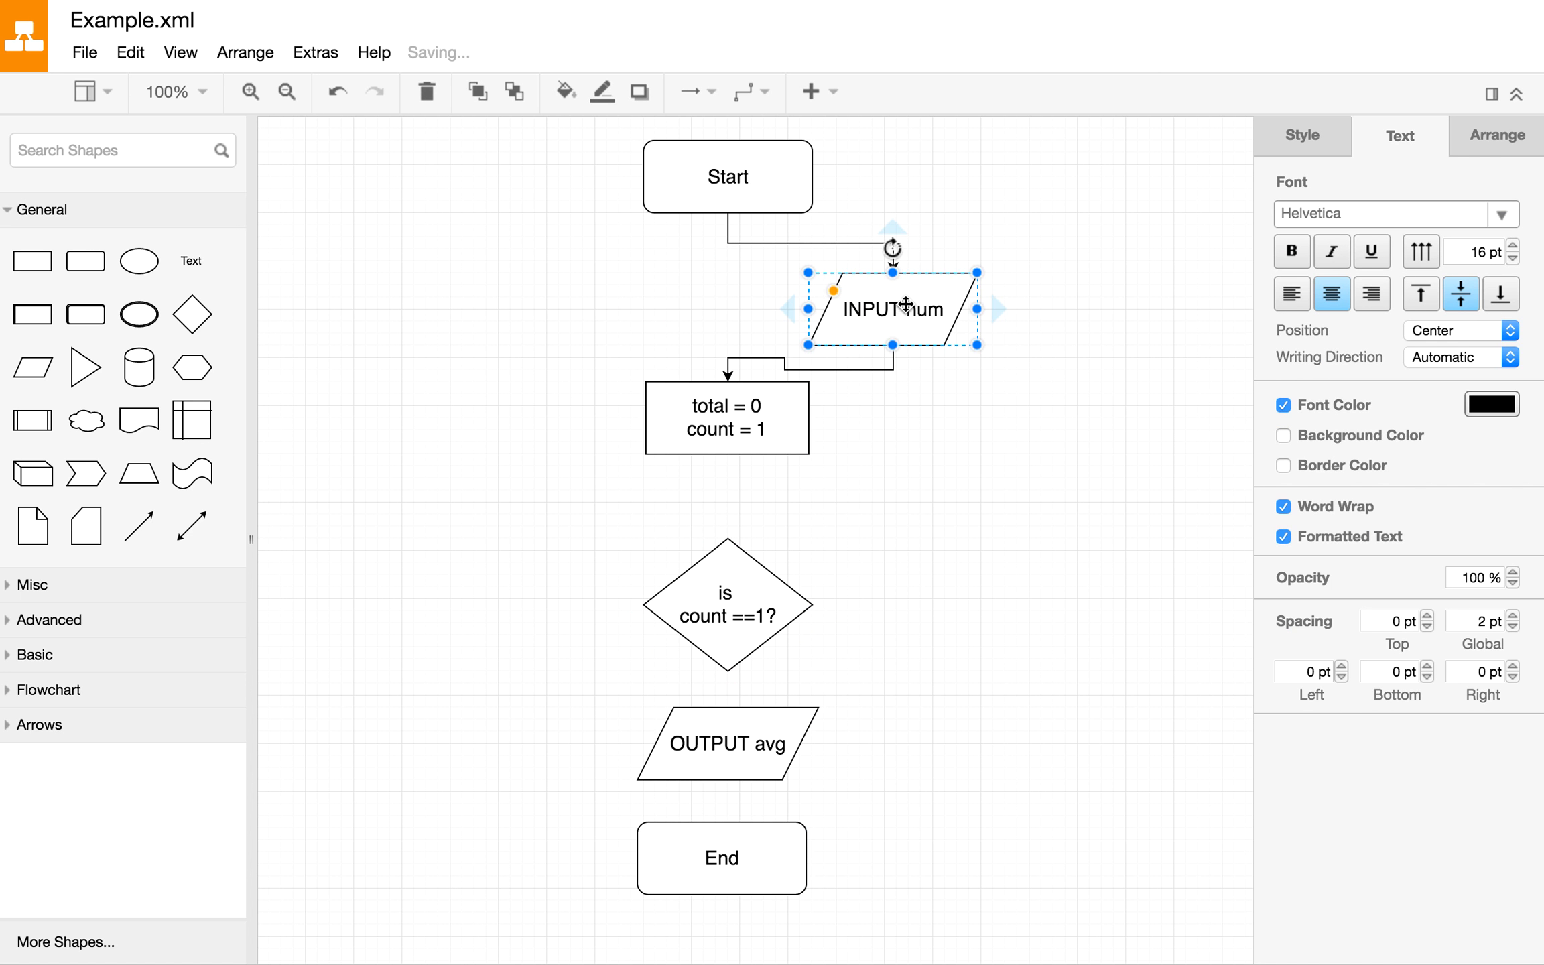
key(Delete)
click(888, 347)
key(Delete)
click(892, 239)
key(Delete)
Step: Move the "total = 0, count = 1" rectangle up below Start and connect Start to it with an arrow
drag(728, 213, 752, 288)
click(915, 305)
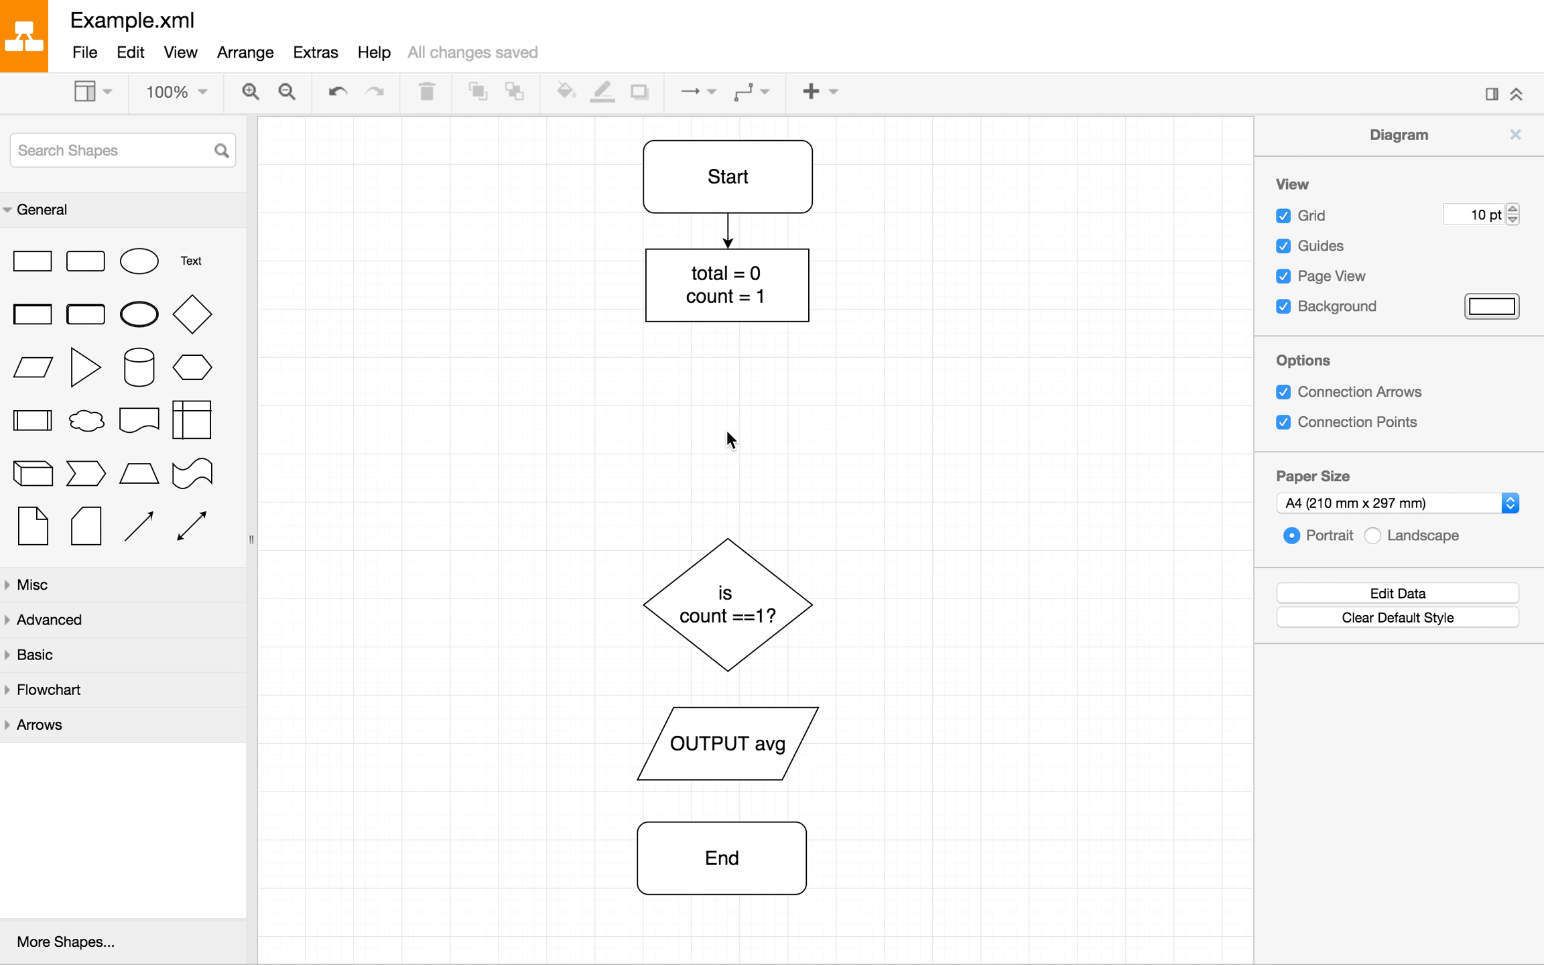
Step: Paste INPUT num centred below the "total = 0, count = 1" rectangle and connect the rectangle to it with an arrow
key(ctrl+v)
drag(906, 305, 710, 410)
click(774, 335)
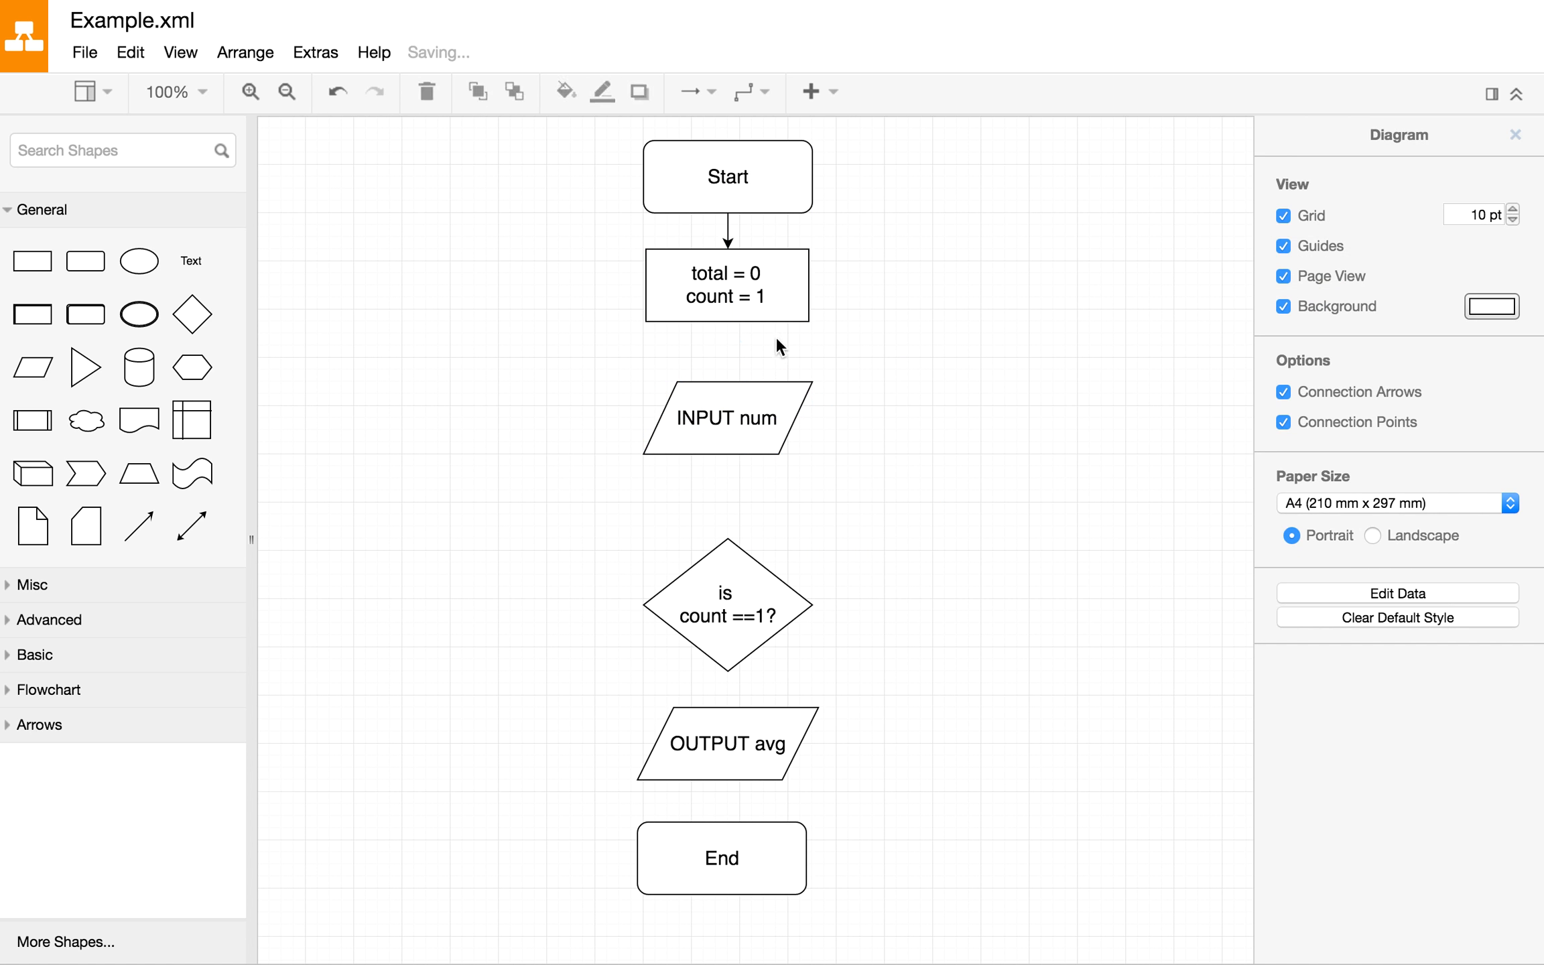
click(730, 315)
click(734, 331)
drag(727, 322, 728, 382)
click(962, 567)
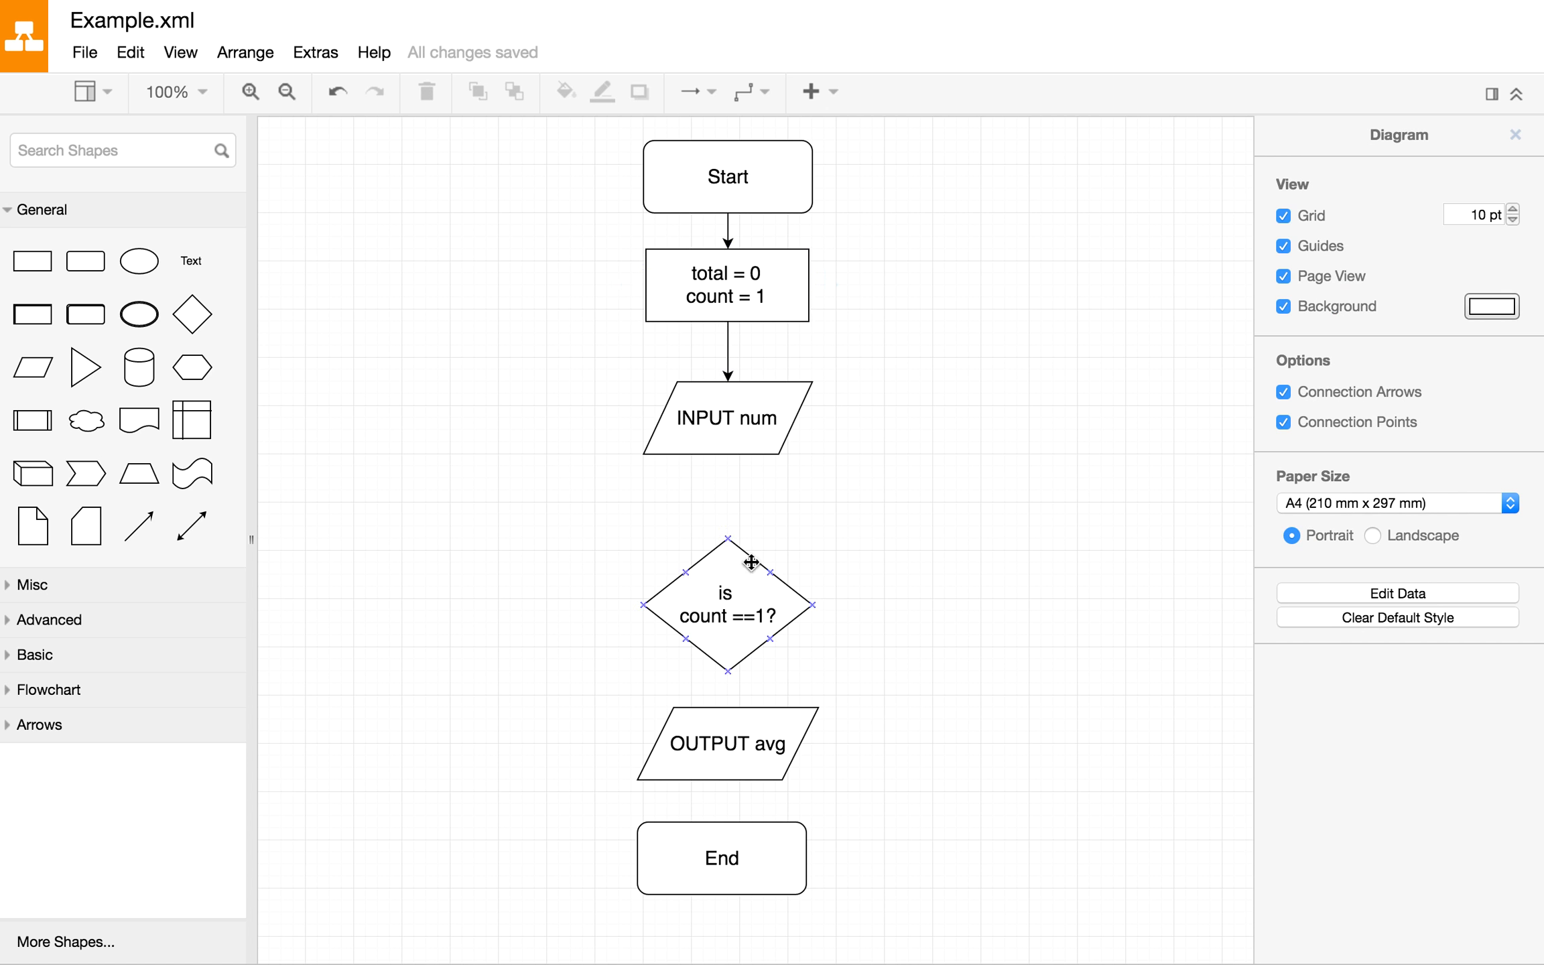
Step: Add an empty rectangle between INPUT num and the decision diamond, sized like the "total = 0, count = 1" rectangle
click(761, 290)
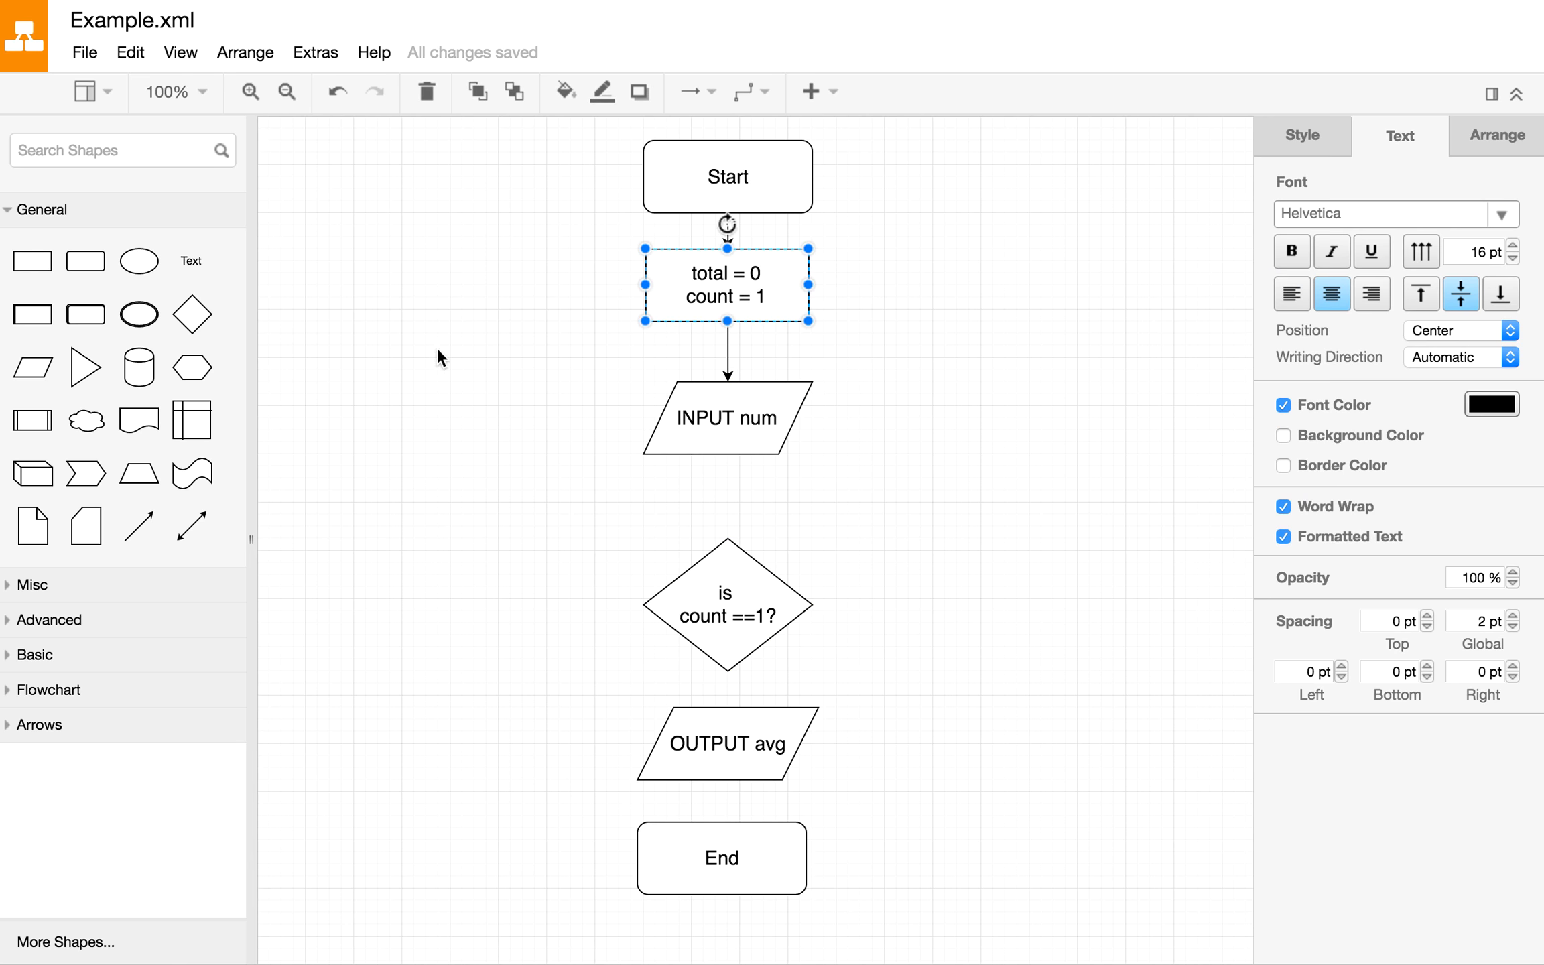
click(81, 274)
drag(338, 148, 811, 286)
drag(744, 283, 739, 484)
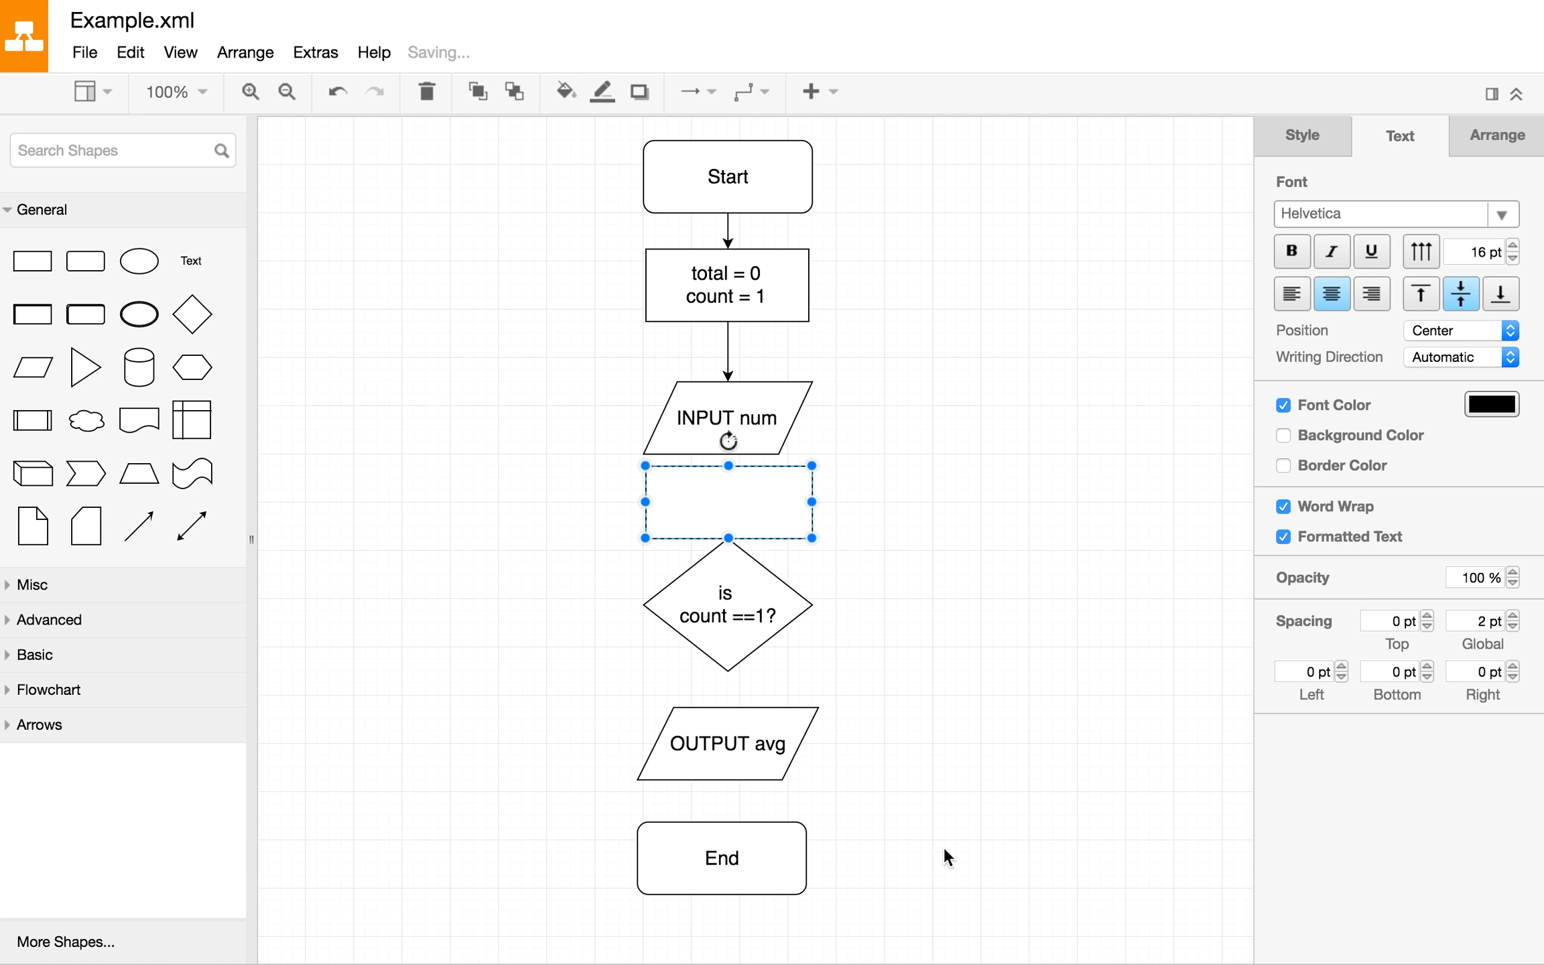
click(817, 800)
Step: Shift End, OUTPUT avg, the decision diamond and the empty rectangle downward to leave gaps between the shapes
drag(755, 859, 755, 894)
drag(740, 755, 740, 803)
drag(737, 630, 742, 688)
mouse_move(788, 507)
mouse_down()
mouse_move(765, 523)
mouse_move(816, 537)
mouse_move(778, 533)
mouse_up()
click(865, 422)
click(956, 540)
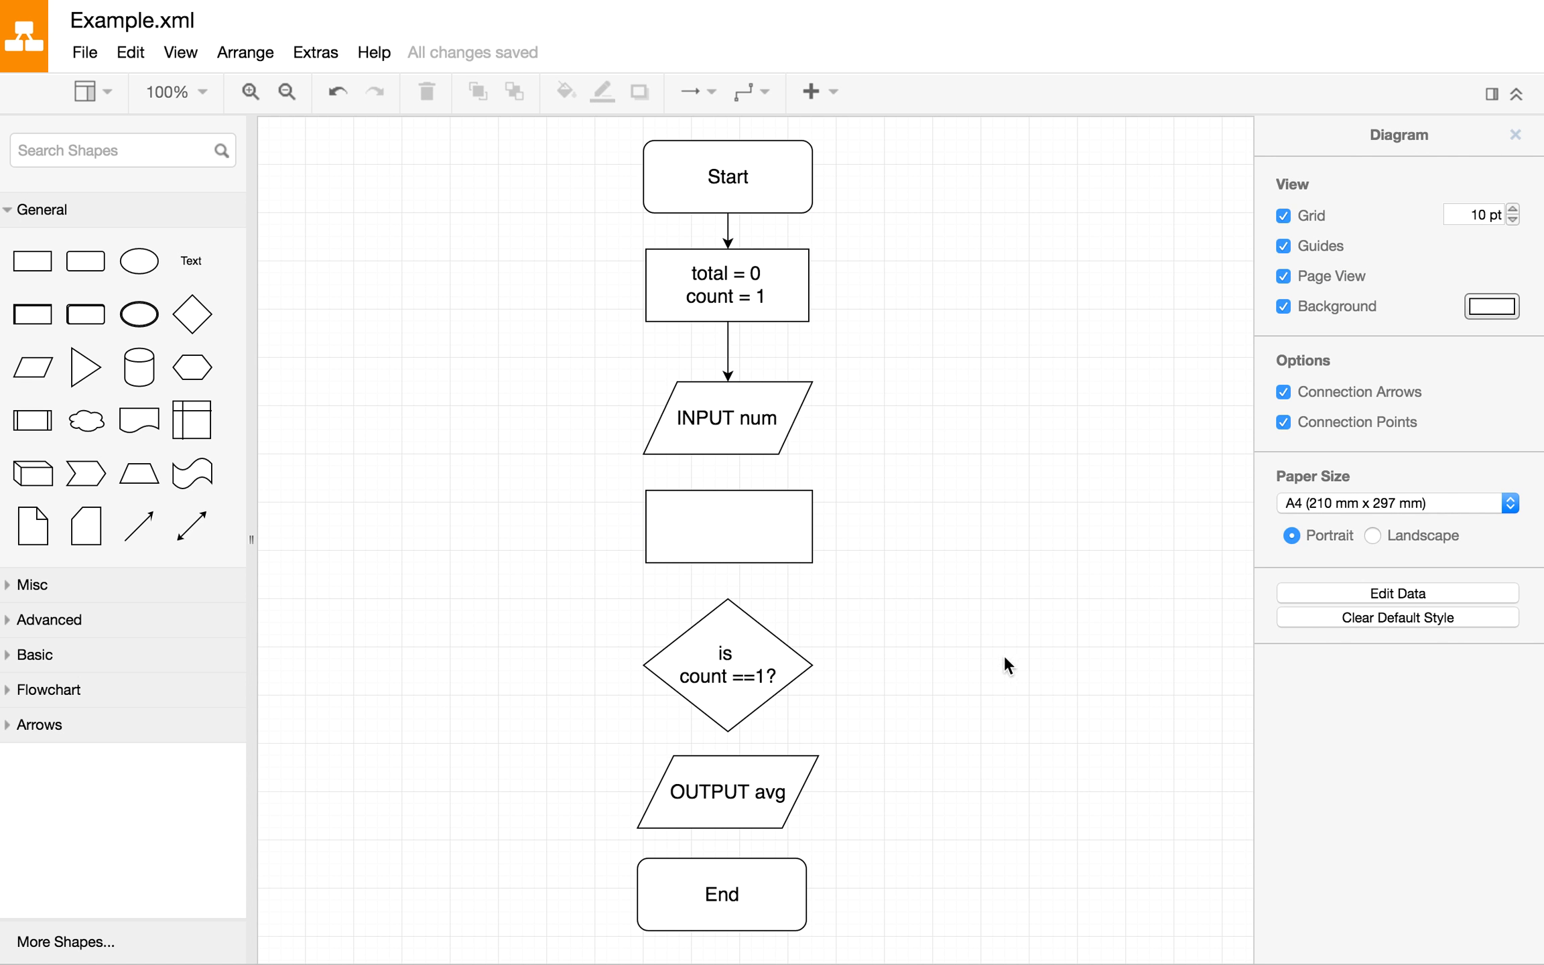
Step: Connect INPUT num to the empty rectangle with an arrow and label the rectangle "total = total + num"
drag(729, 461, 728, 489)
double_click(737, 525)
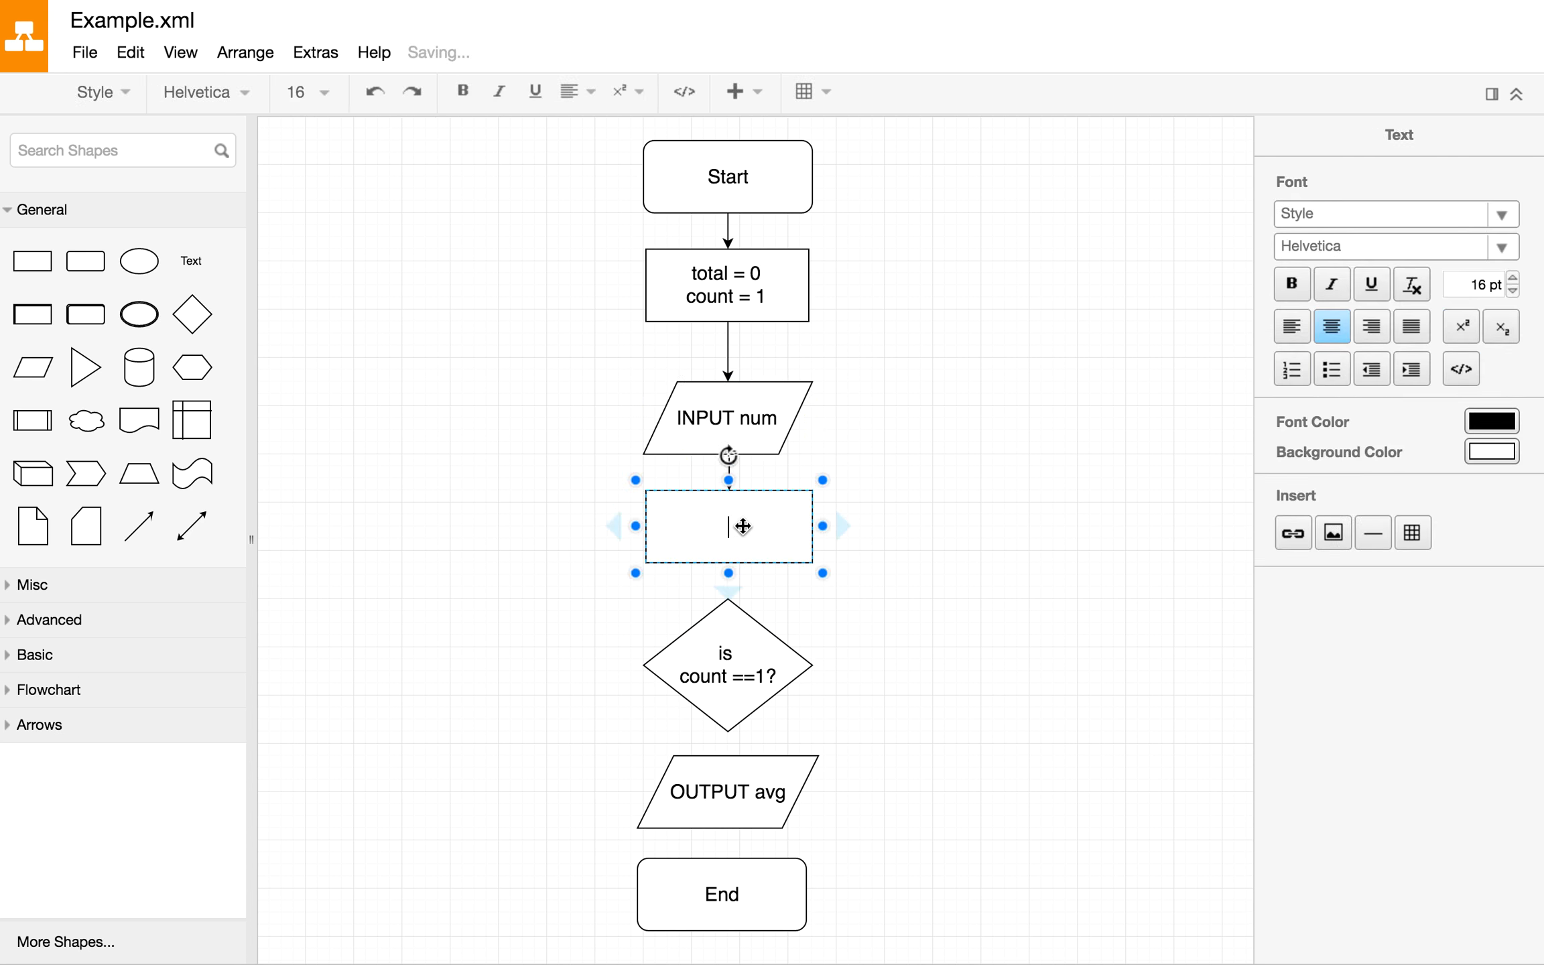
text(total )
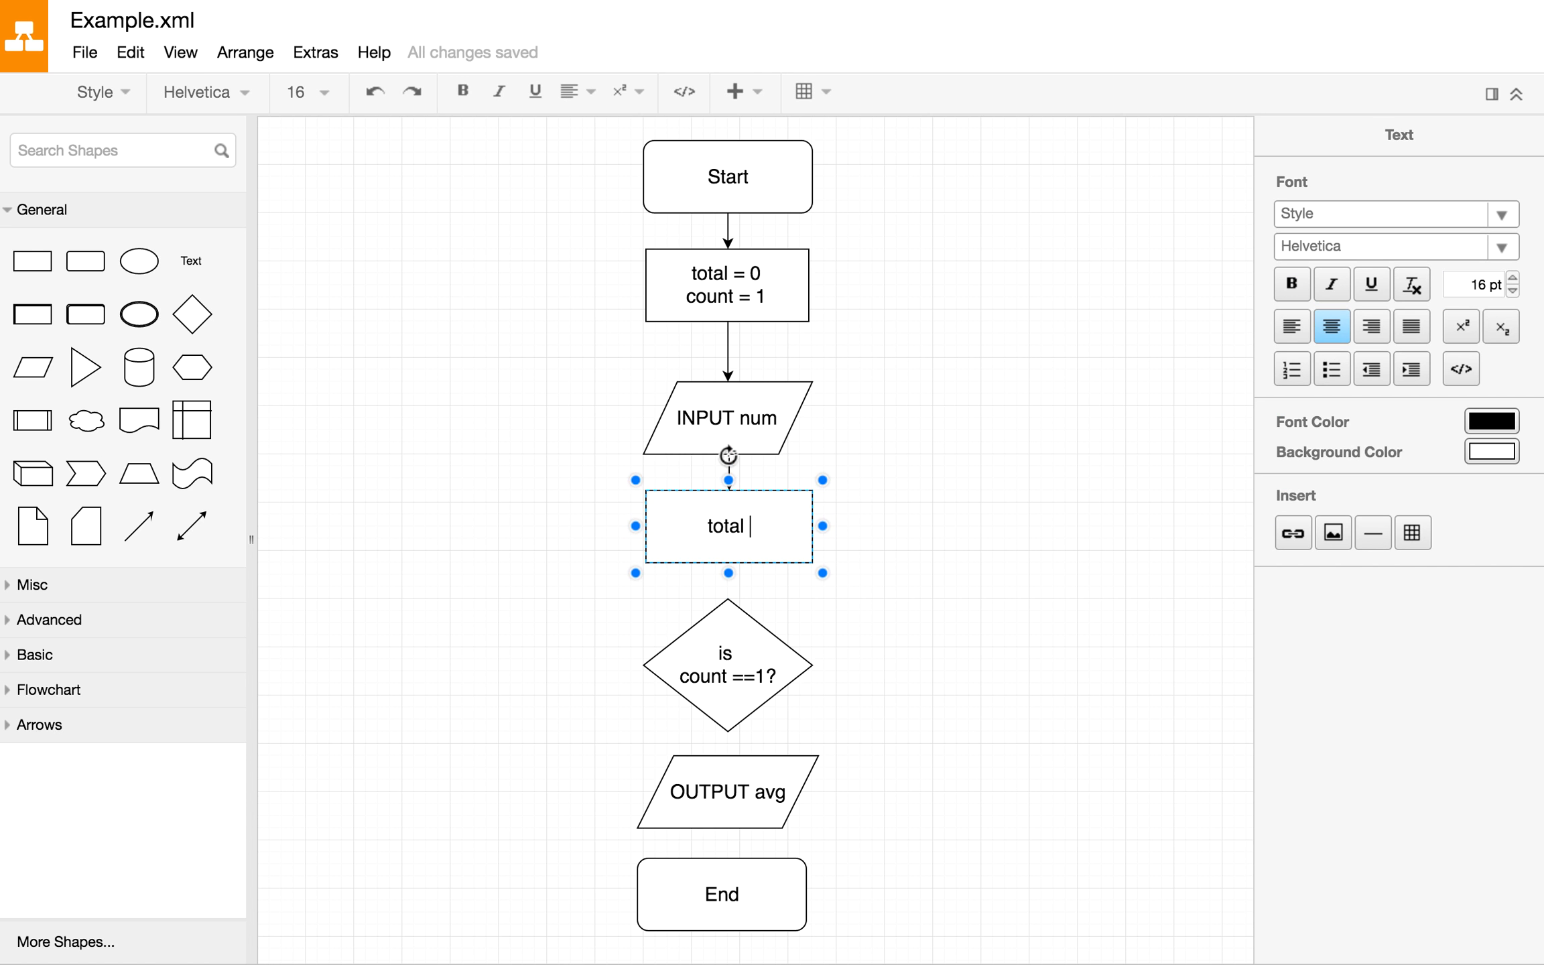
text(= total + num)
click(873, 684)
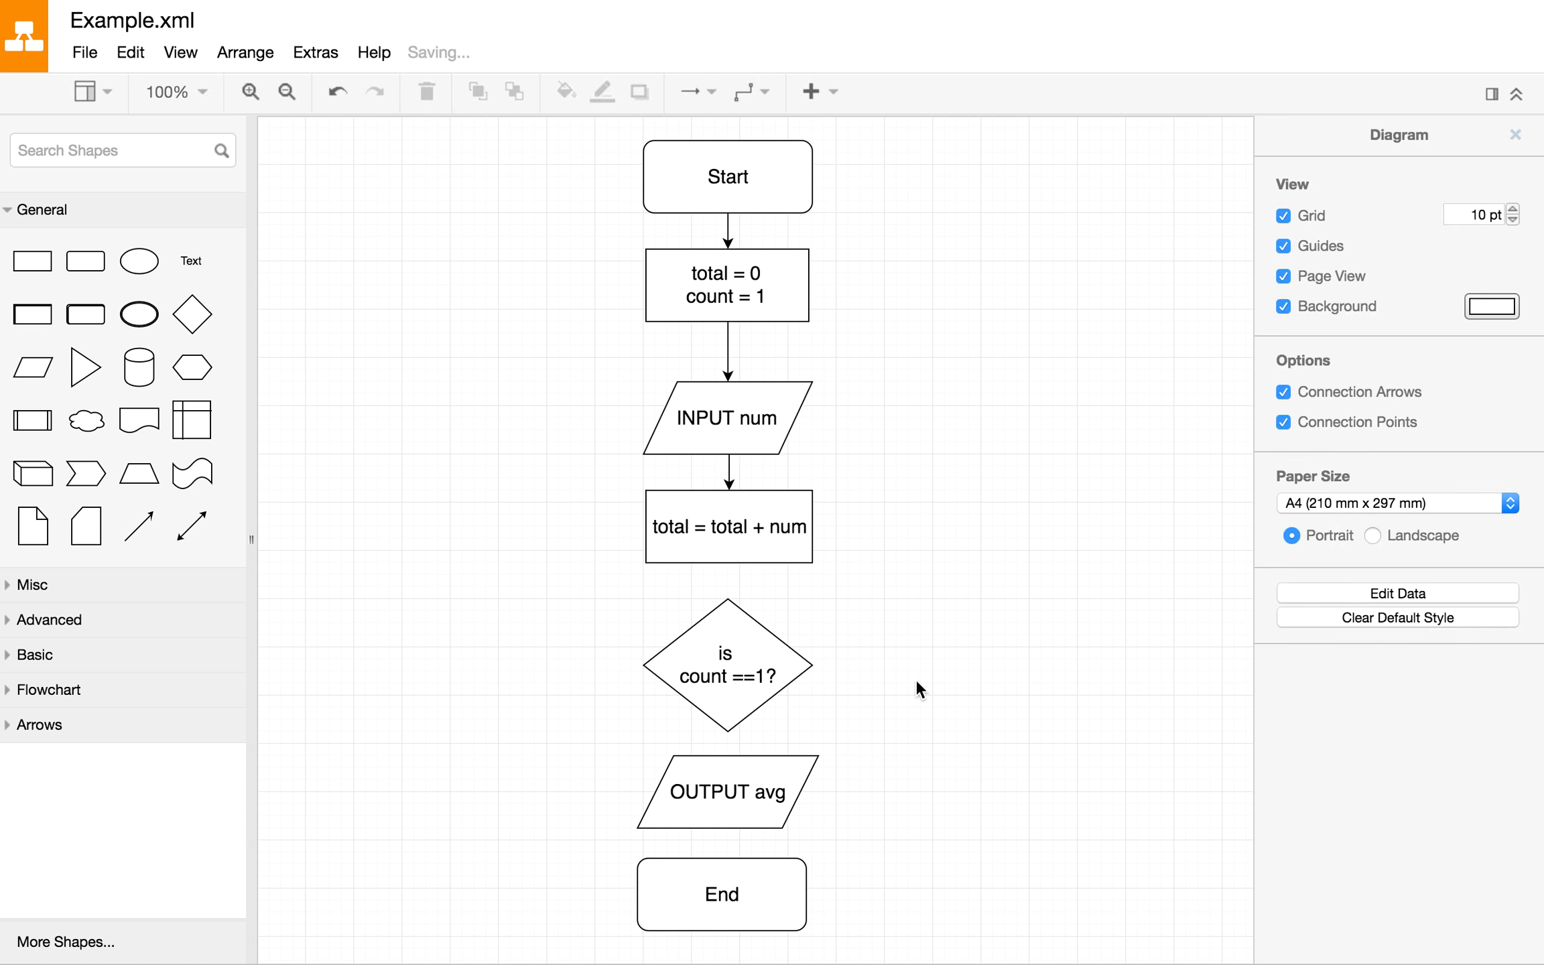
double_click(745, 676)
click(744, 676)
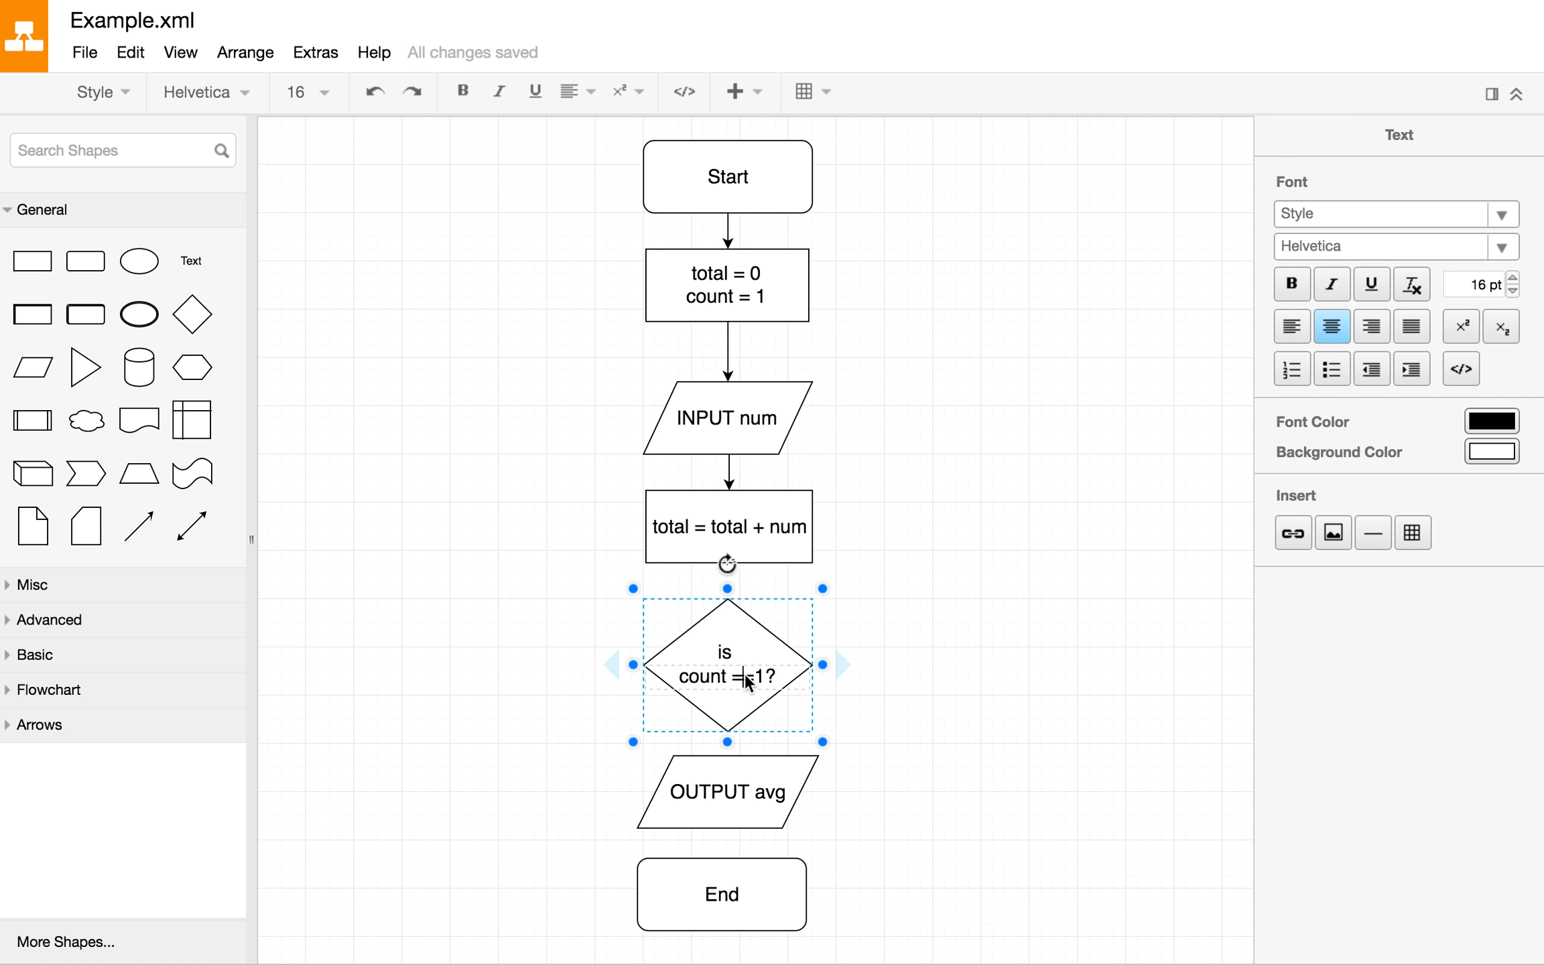
click(872, 670)
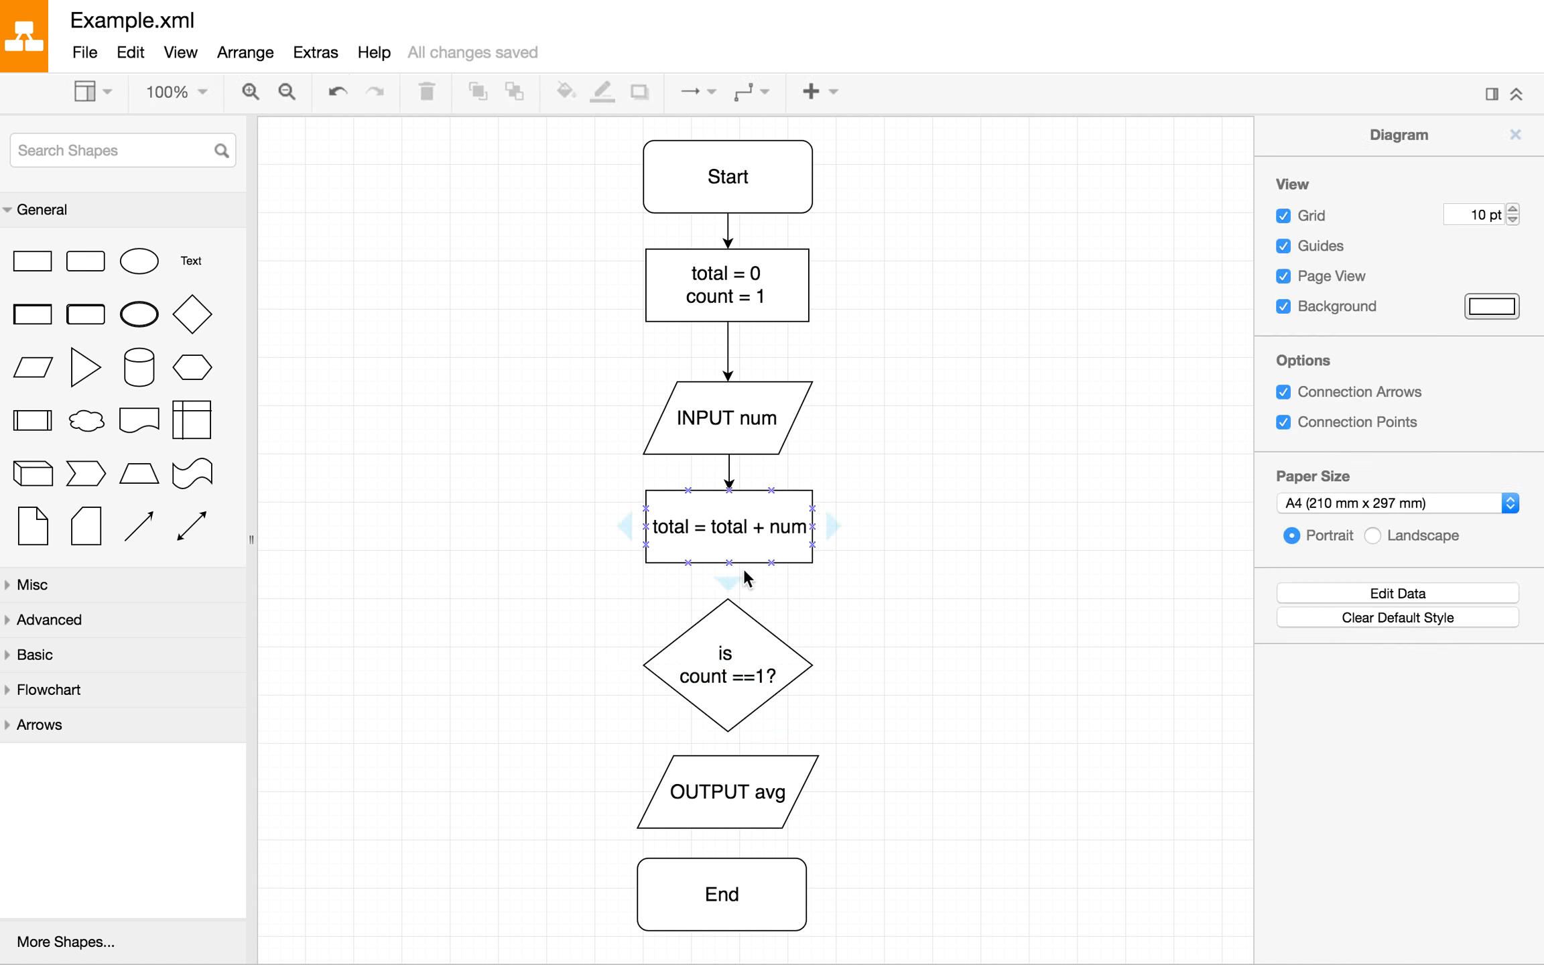
Step: Connect the "total = total + num" rectangle to the decision diamond with an arrow and add "count = count + 1" as its second label line
drag(730, 563, 728, 599)
double_click(785, 528)
click(790, 526)
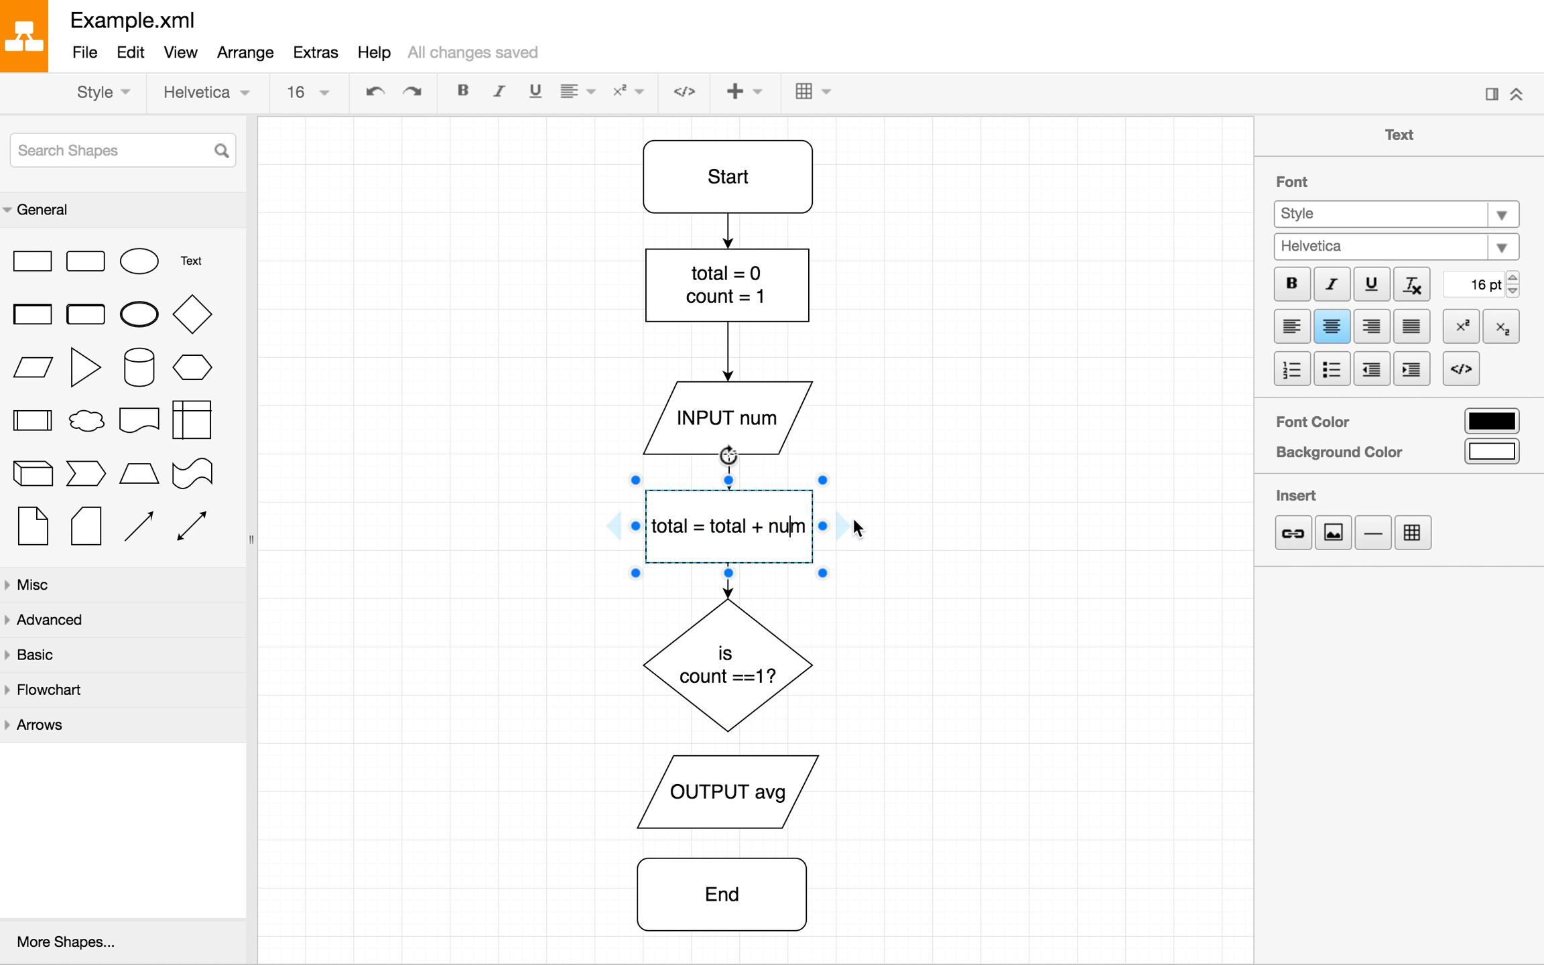
key(Return)
text(count )
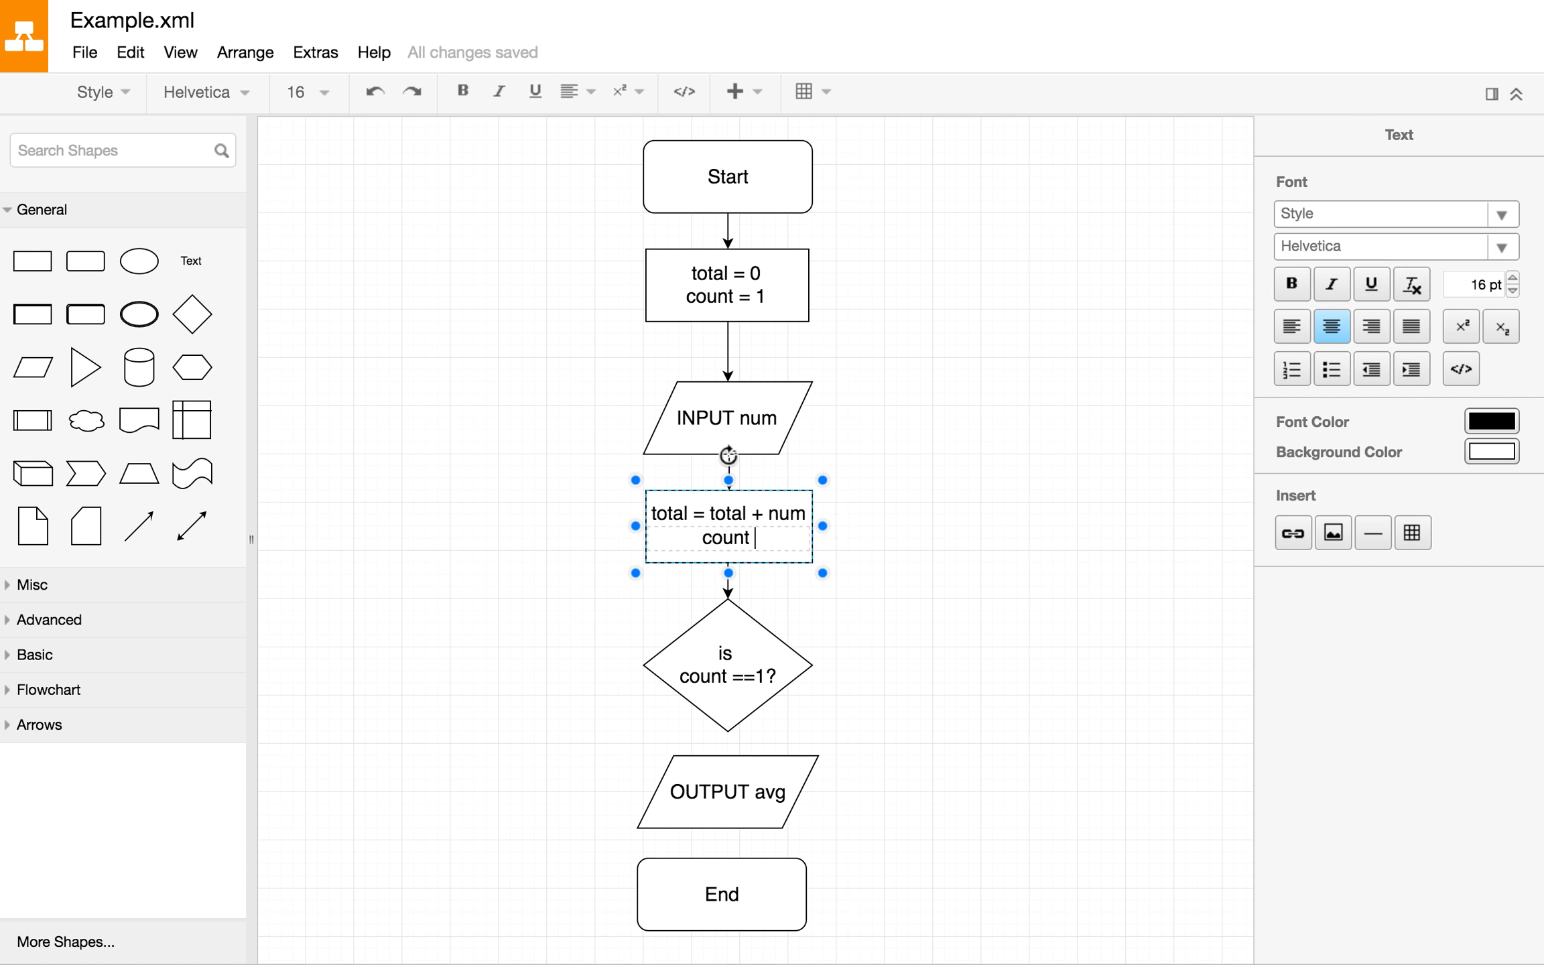
text(= count + 1)
click(1034, 615)
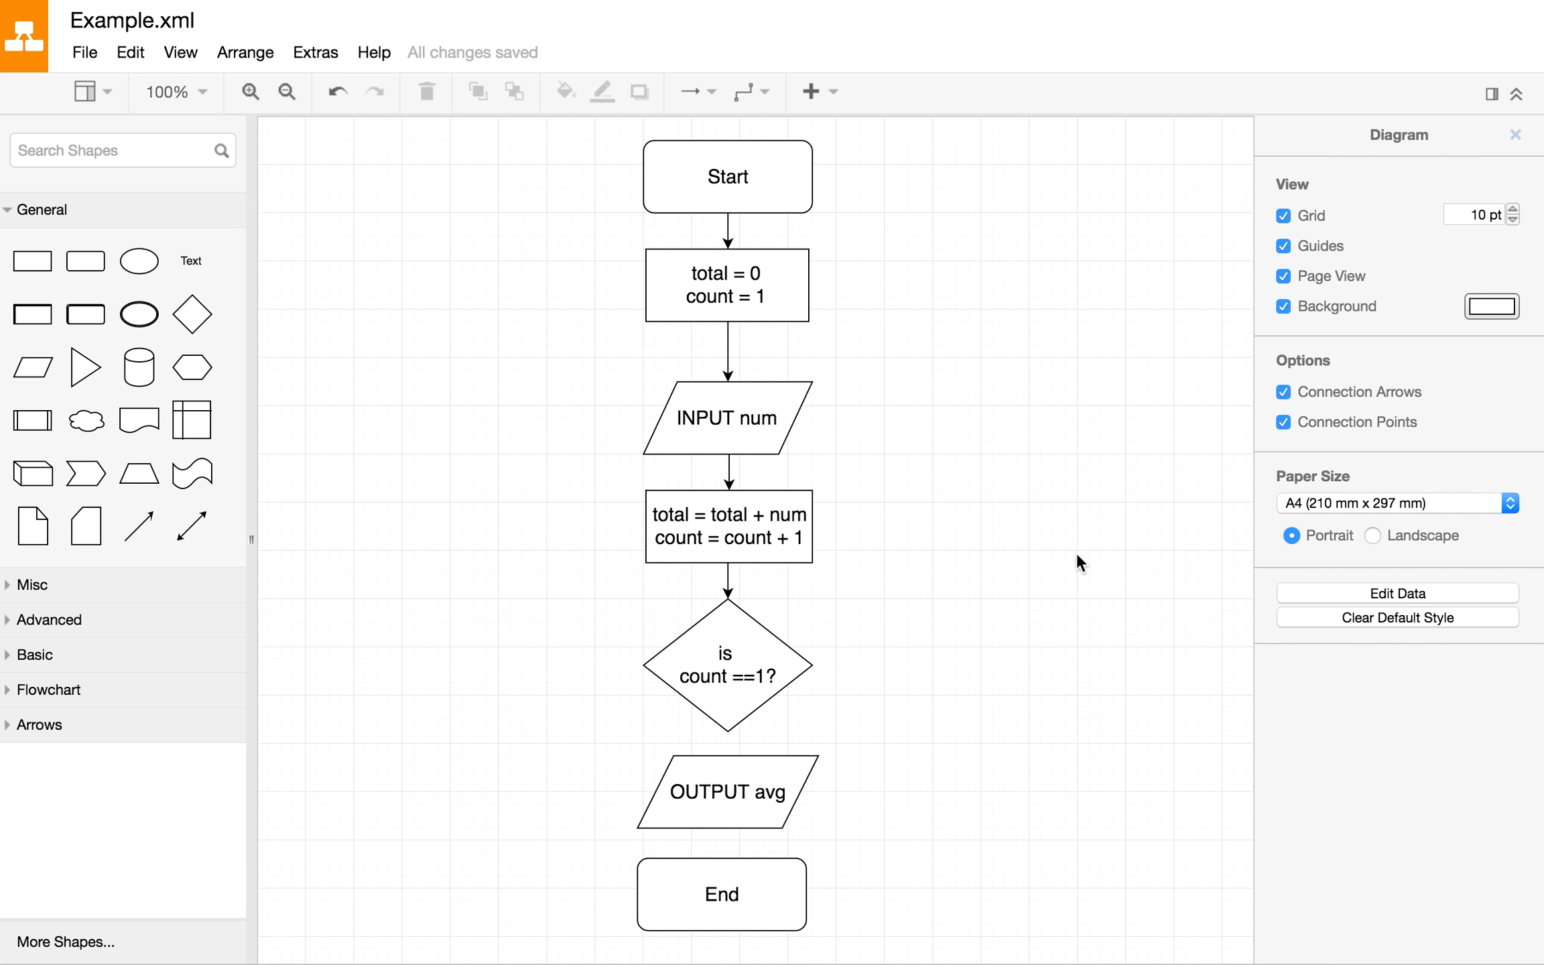
Step: Change the condition in the decision diamond to "count ==11?"
double_click(768, 670)
key(Left)
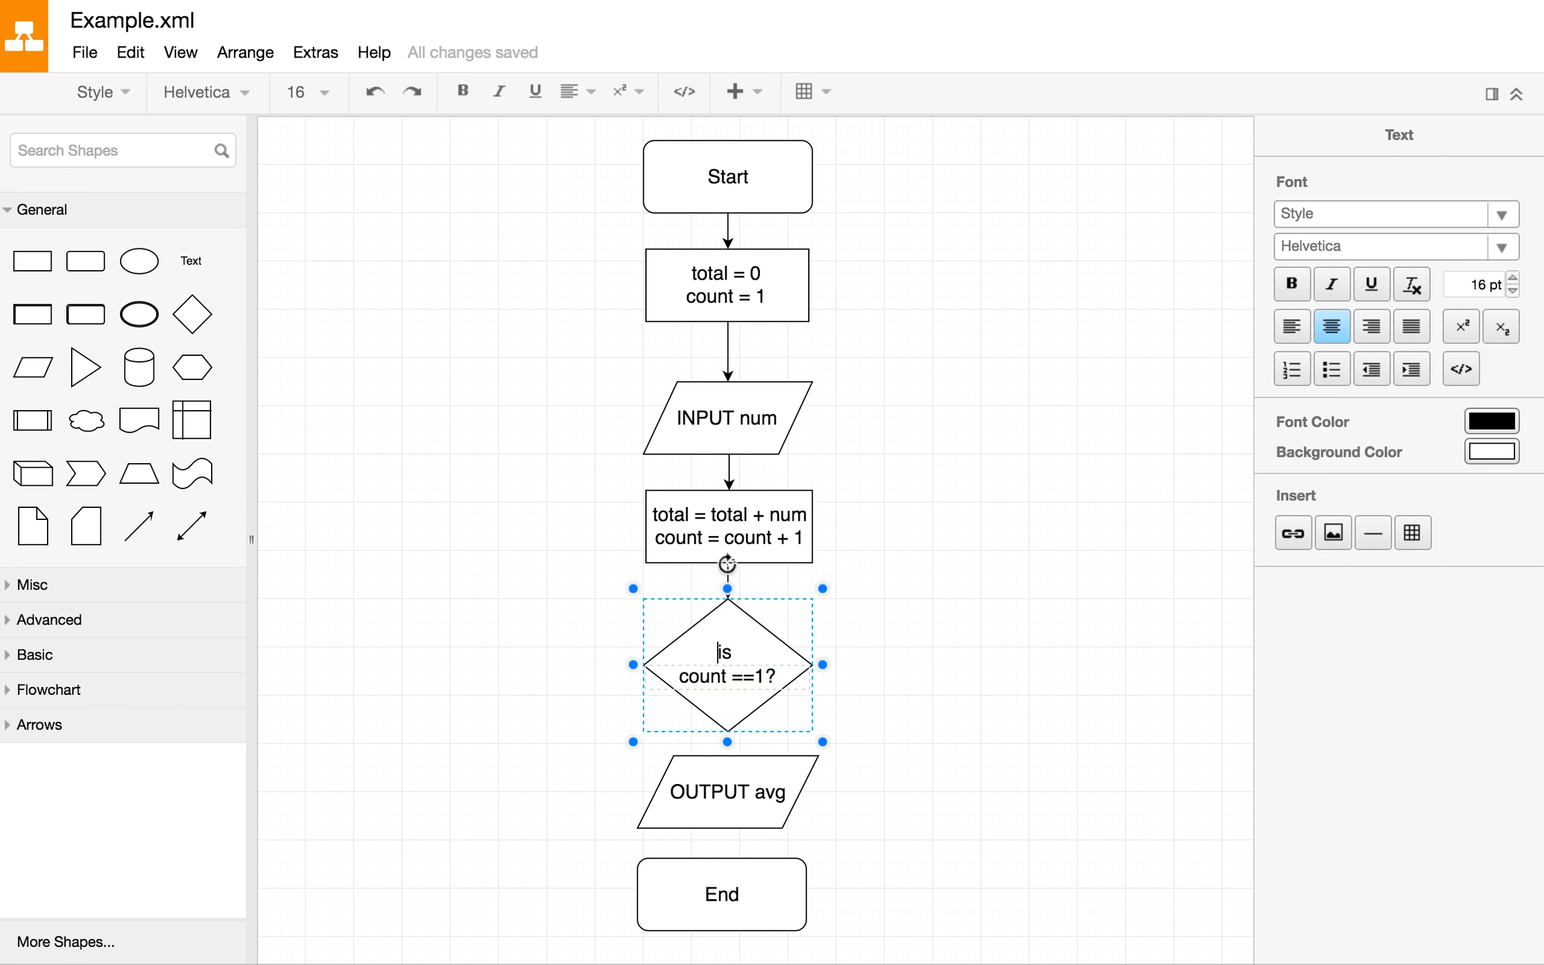
text(1)
click(936, 685)
Step: Draw an arrow from the diamond's left corner outward and up beside the flowchart, ending near the height of Start's lower edge
drag(638, 666, 571, 223)
click(550, 227)
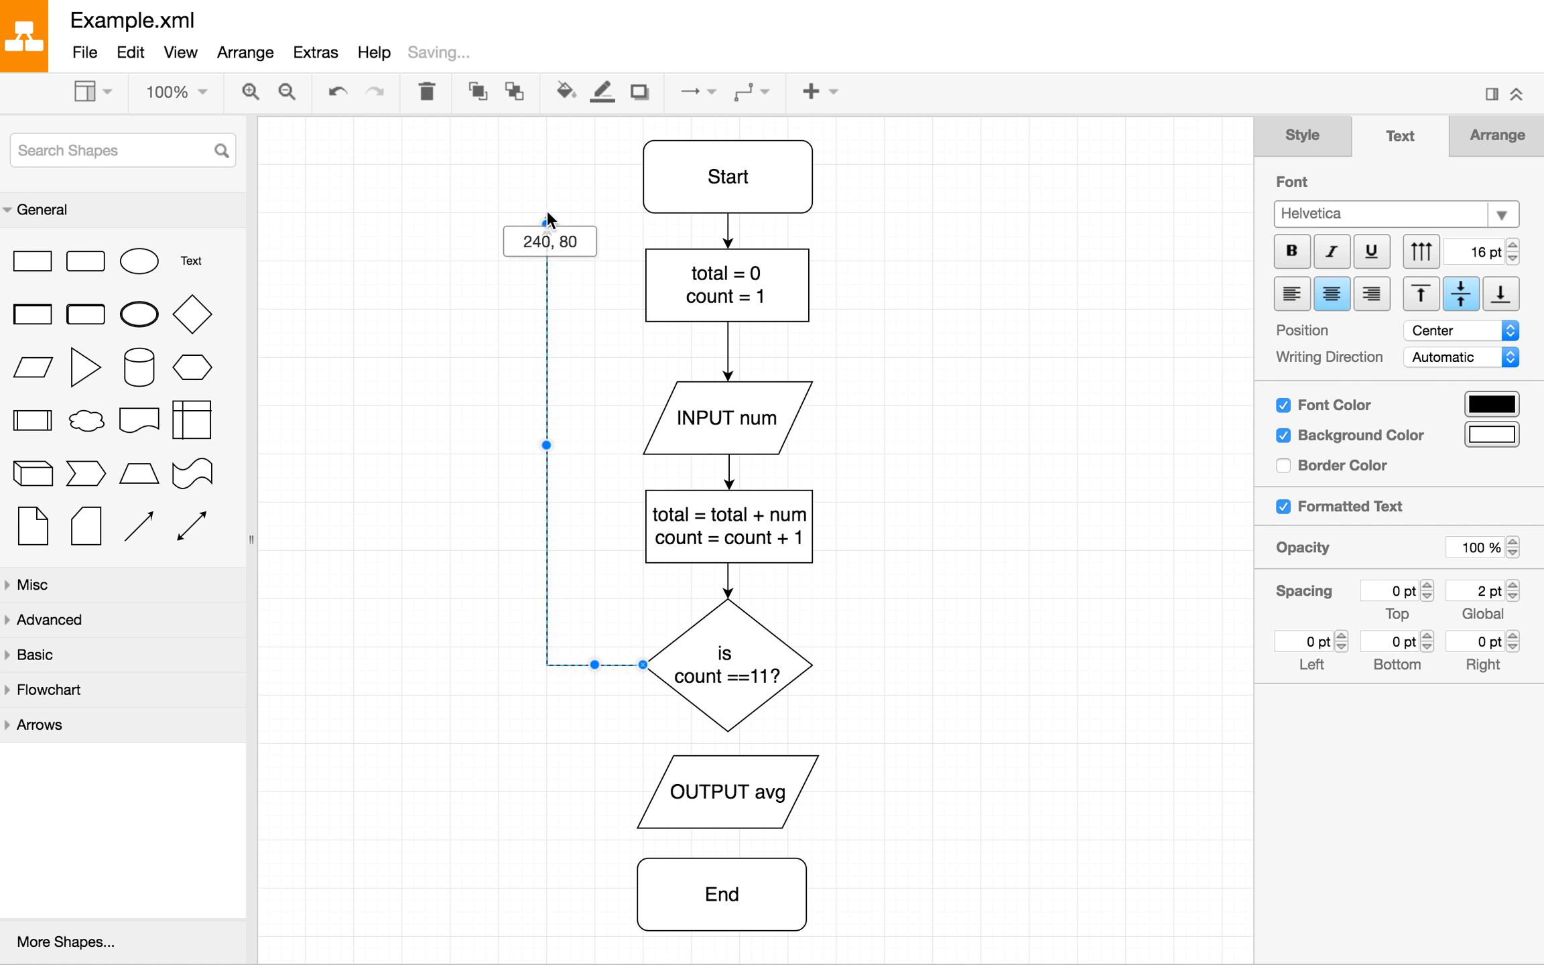
click(562, 258)
click(551, 217)
drag(551, 220, 551, 220)
click(576, 226)
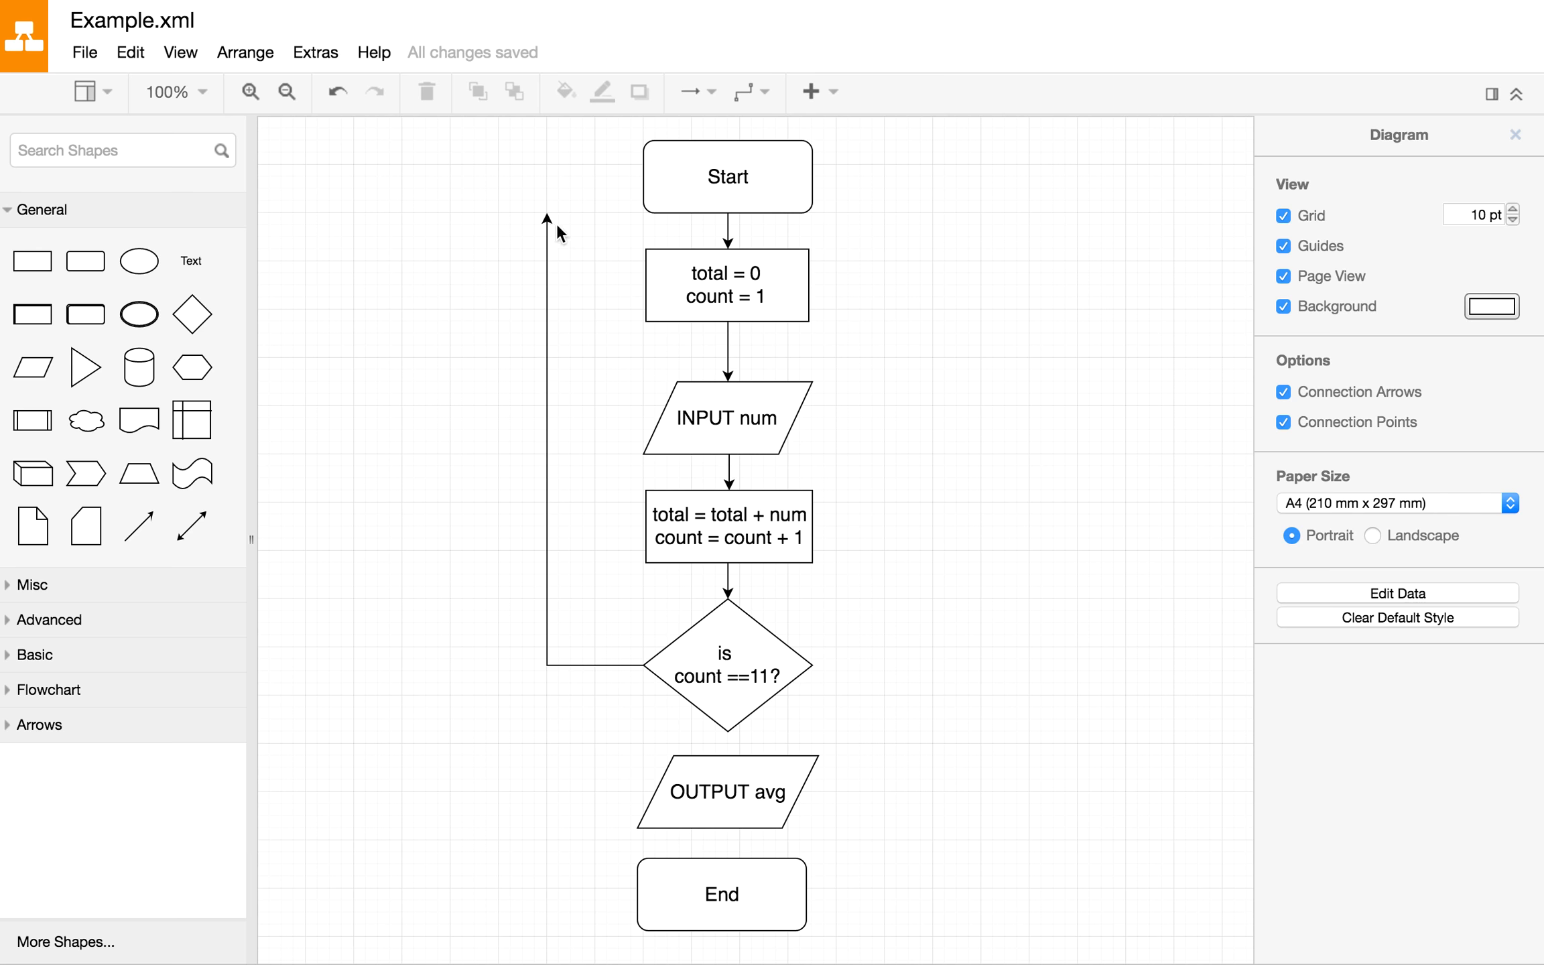
Step: Reroute the loop arrow so it ends on the line between the "total = 0, count = 1" rectangle and INPUT num
drag(546, 231, 595, 345)
drag(629, 228, 631, 345)
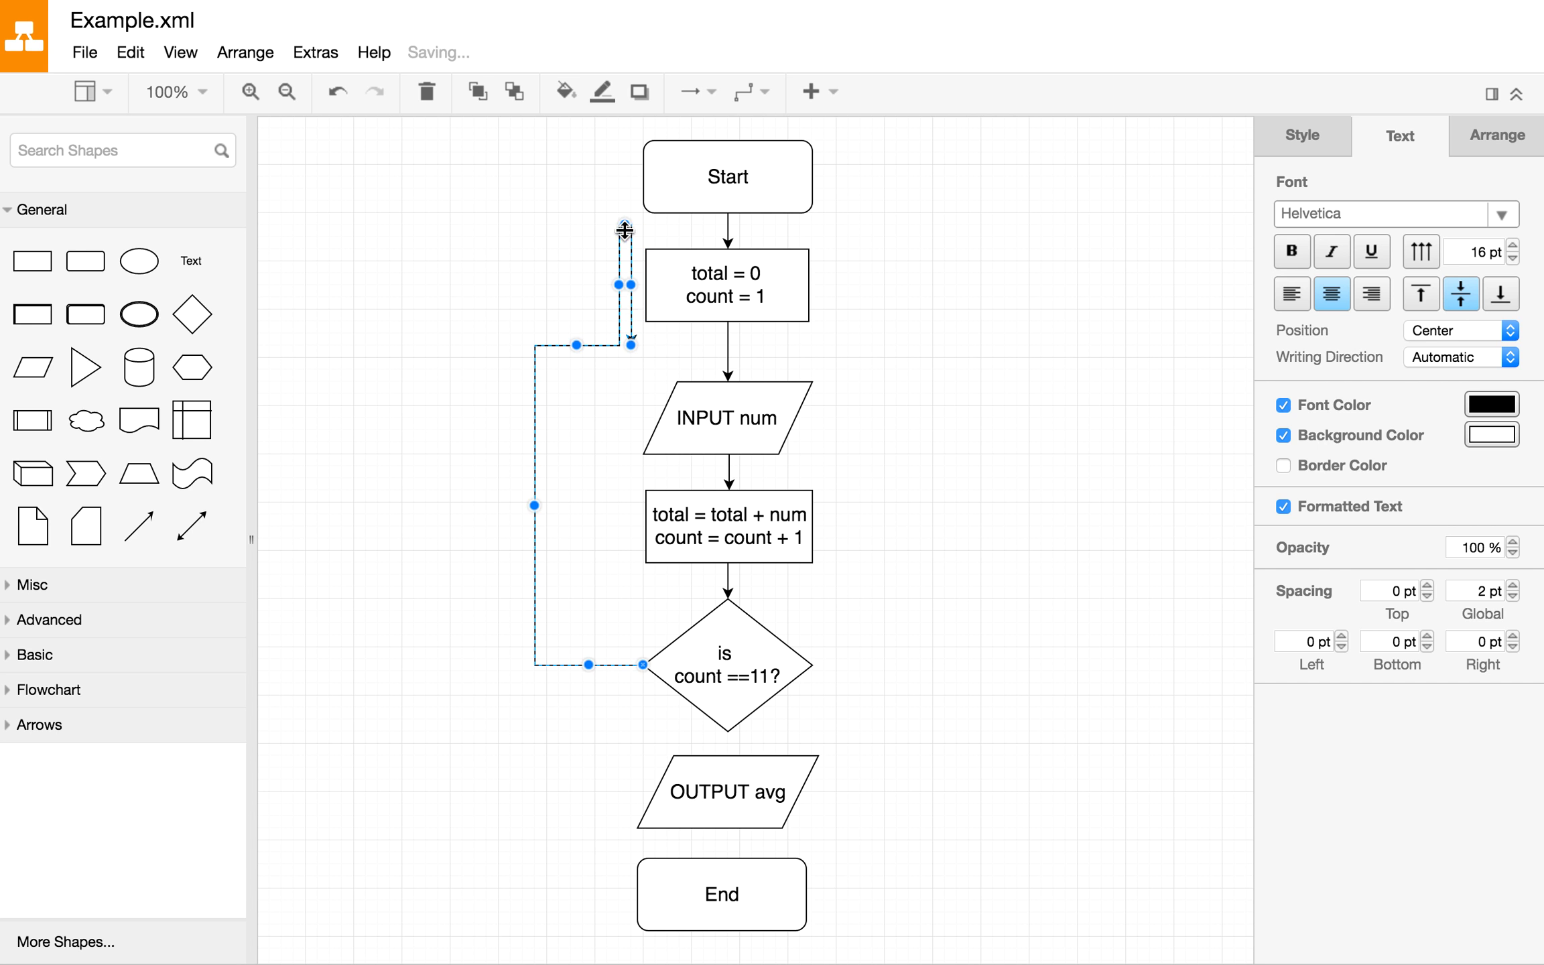
drag(625, 228, 727, 344)
click(652, 378)
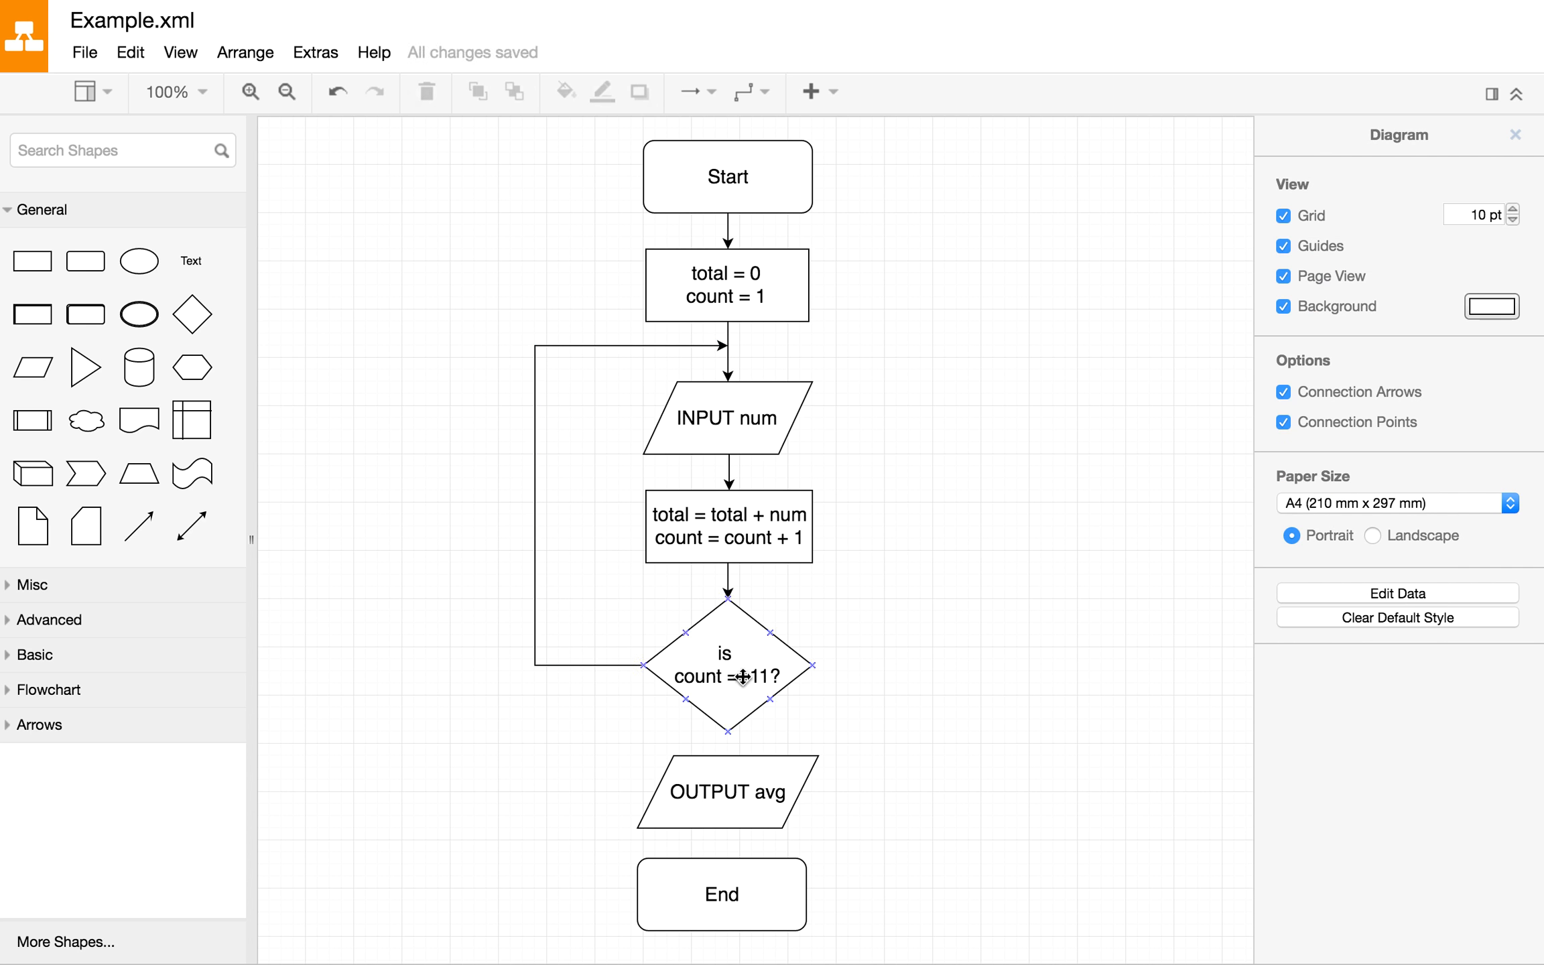
Step: Connect OUTPUT avg to End with an arrow
drag(725, 743, 727, 755)
drag(727, 824, 722, 858)
click(947, 884)
Step: Move OUTPUT avg, End and their connecting arrow down together, leaving room for another shape below the decision diamond
scroll(892, 831, down, 5)
click(817, 530)
drag(909, 482, 574, 804)
drag(765, 524, 798, 657)
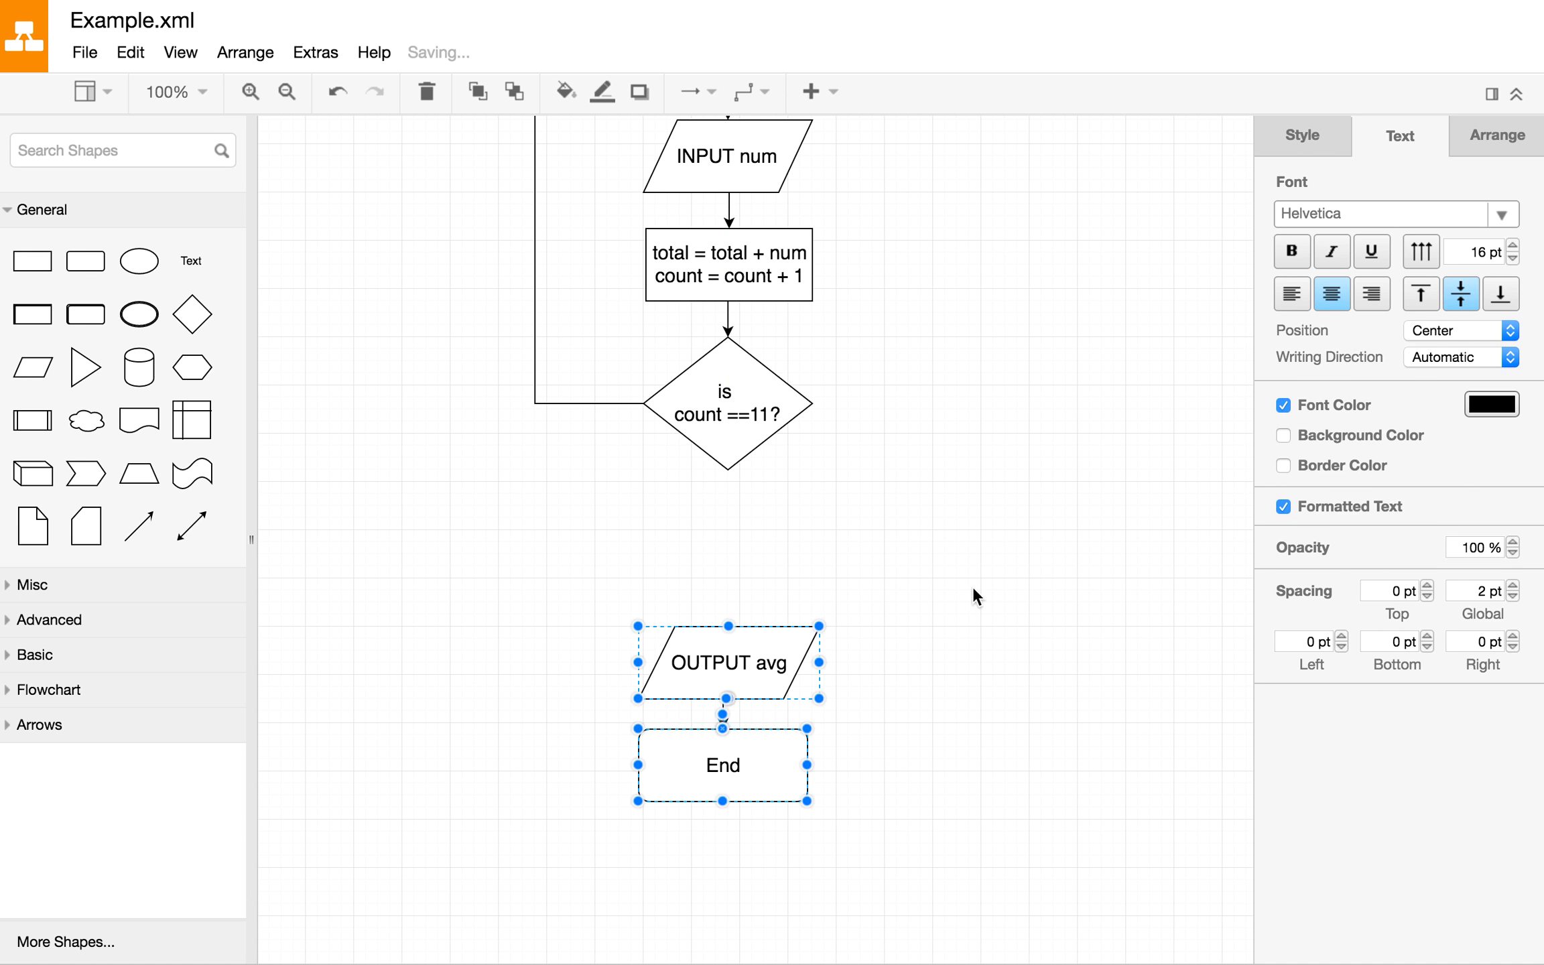
click(973, 589)
Step: Add a rectangle between the decision diamond and OUTPUT avg, and enter "avg = total/" as its label
click(32, 261)
drag(381, 163, 811, 542)
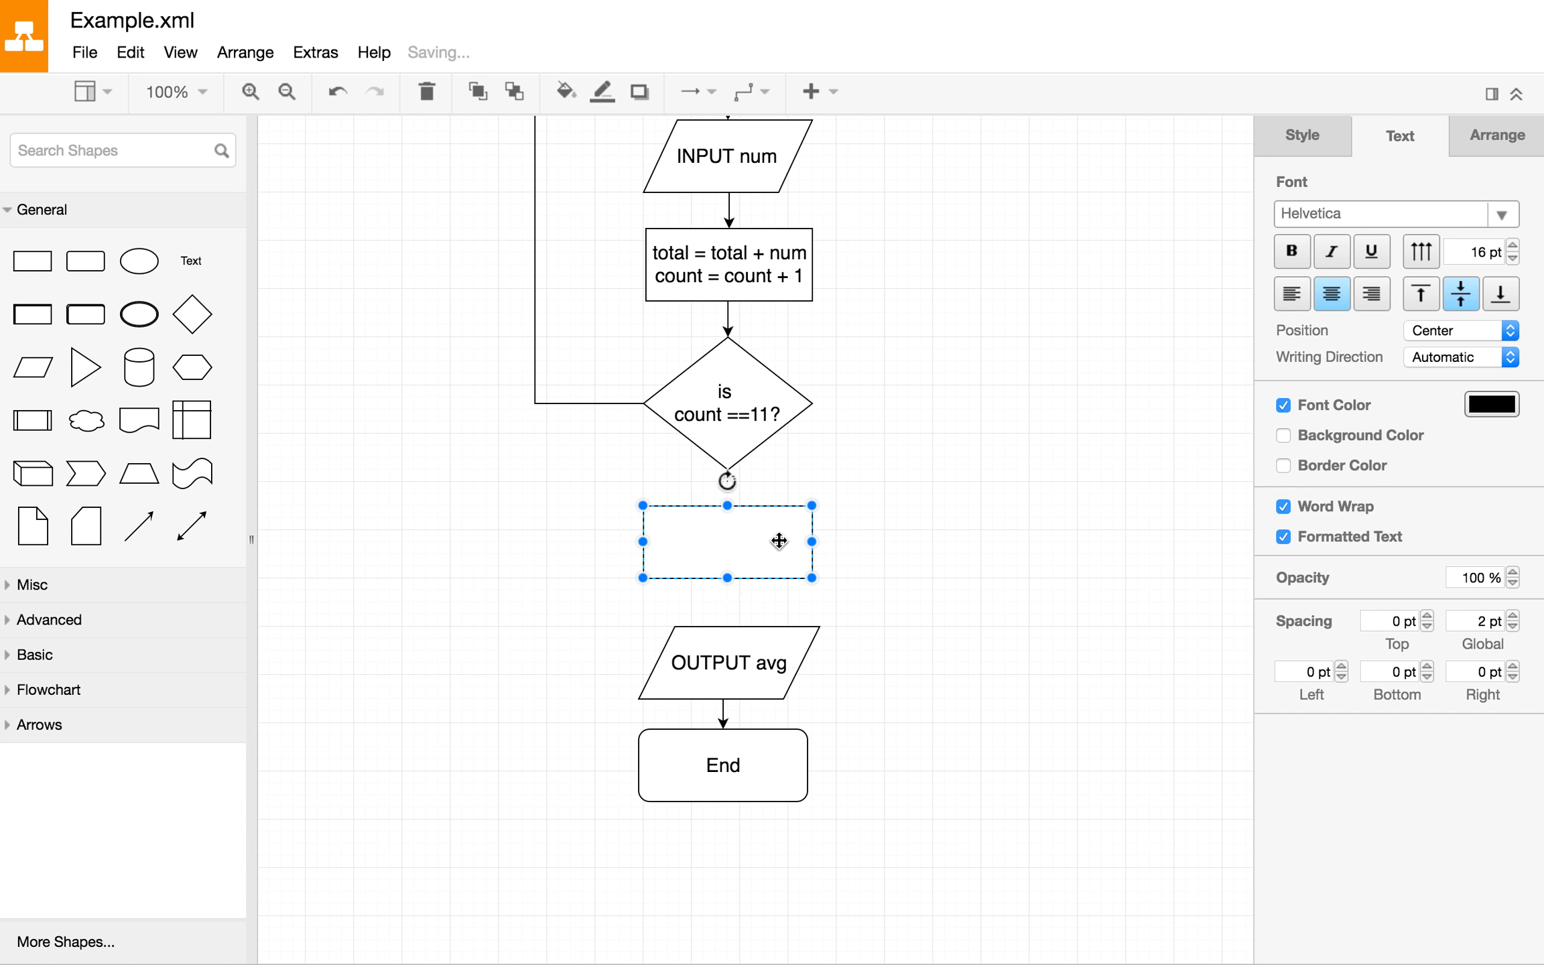
double_click(779, 541)
text(avg = tota)
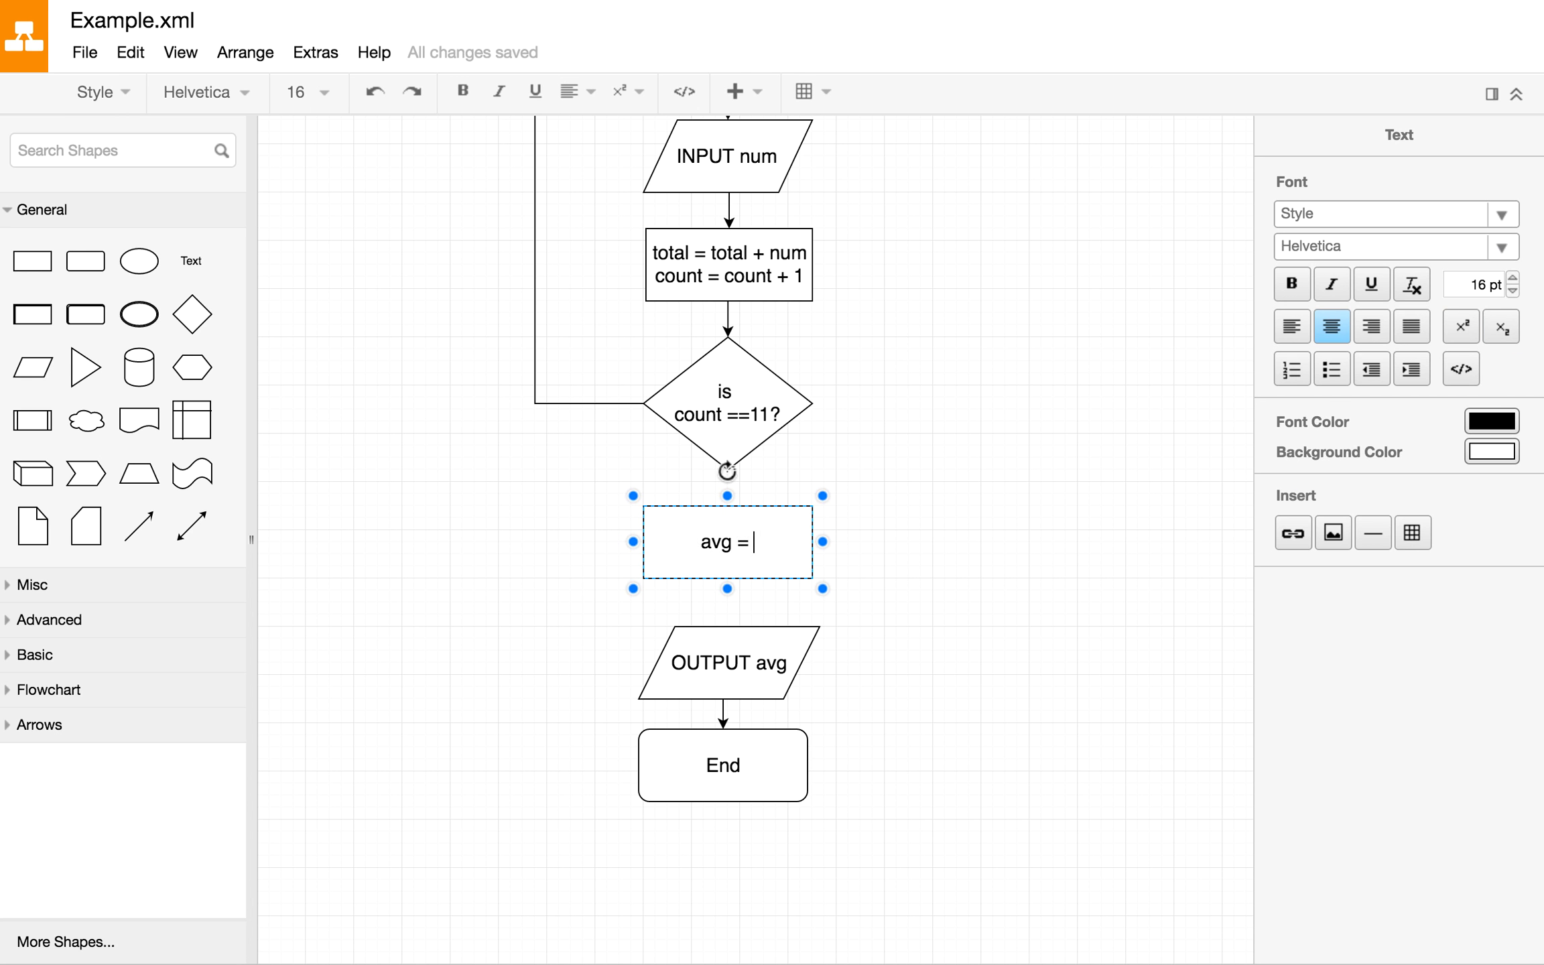
text(l/)
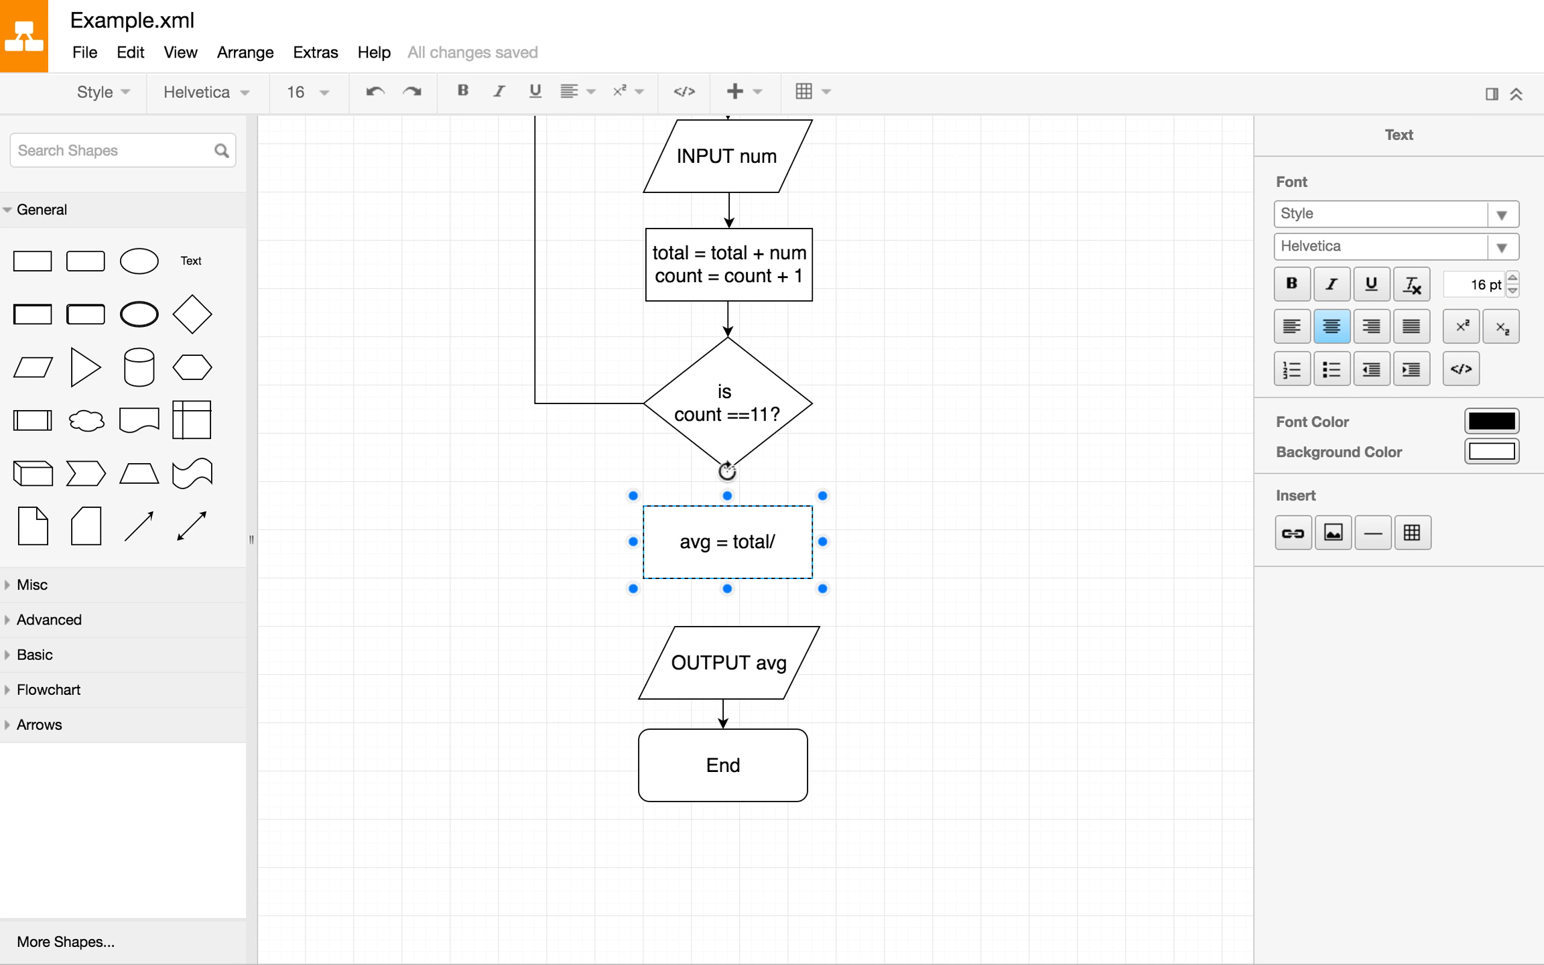